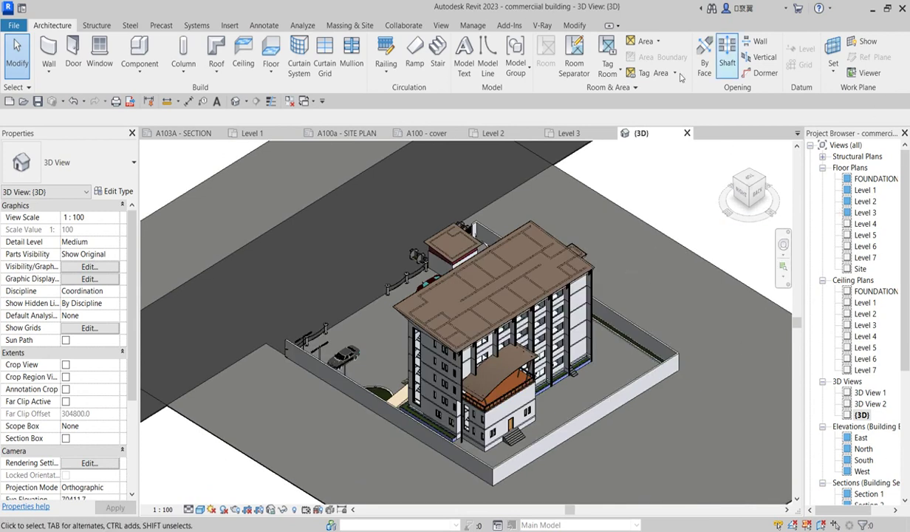
# Open the Level 1 floor plan and examine its room layout and furniture
pyautogui.doubleClick(865, 190)
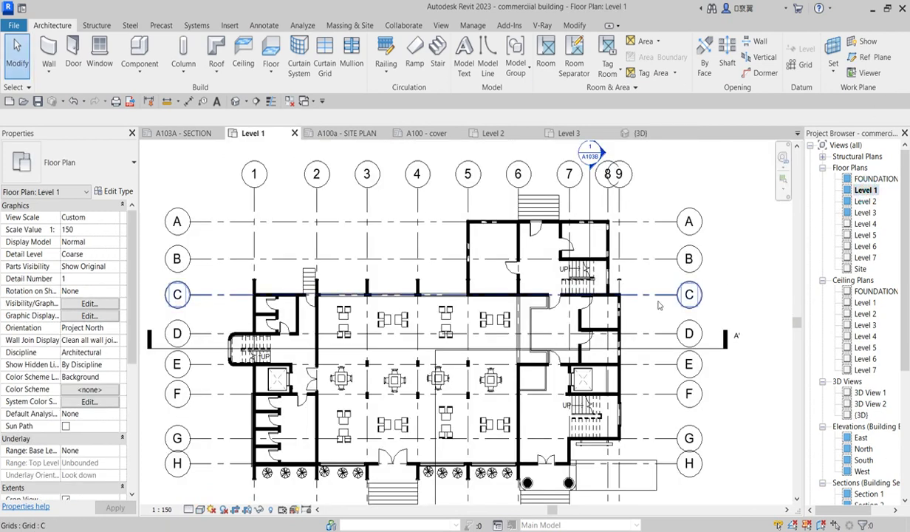
pyautogui.scroll(-3, 693, 271)
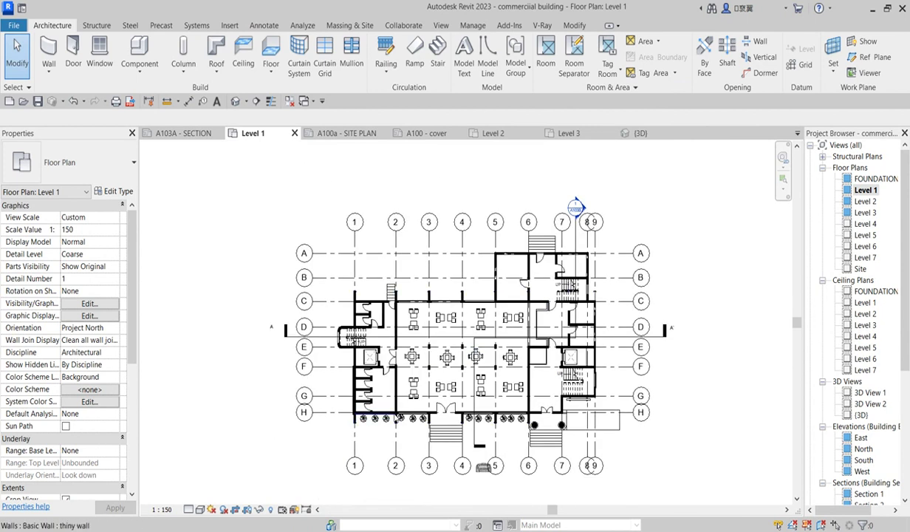
pyautogui.scroll(3, 406, 413)
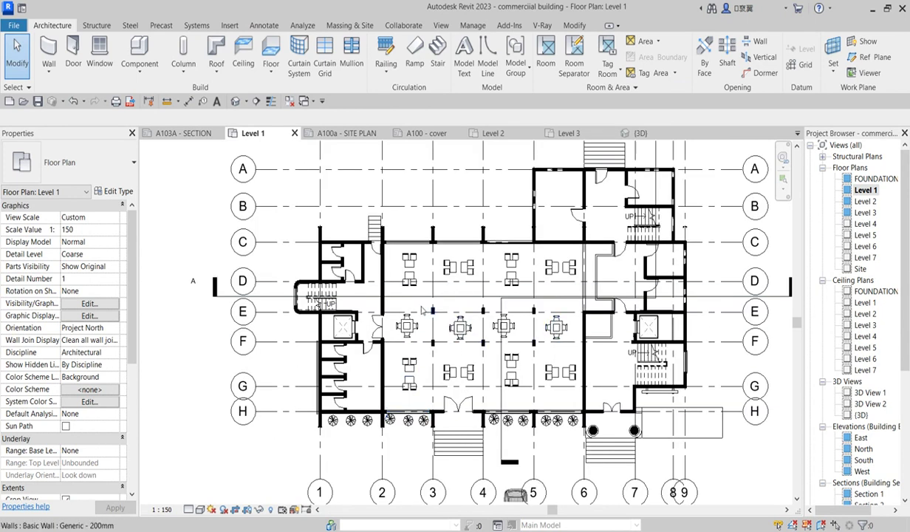
pyautogui.scroll(2, 433, 283)
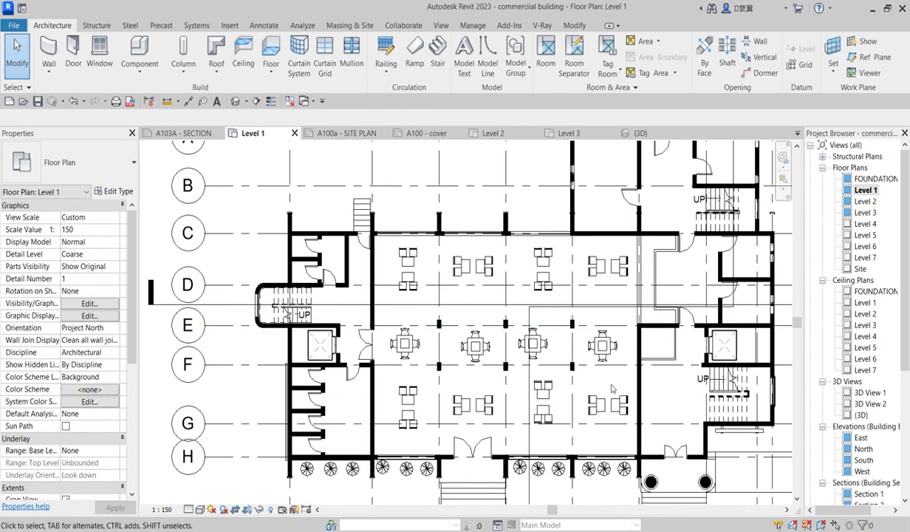
pyautogui.scroll(-1, 597, 380)
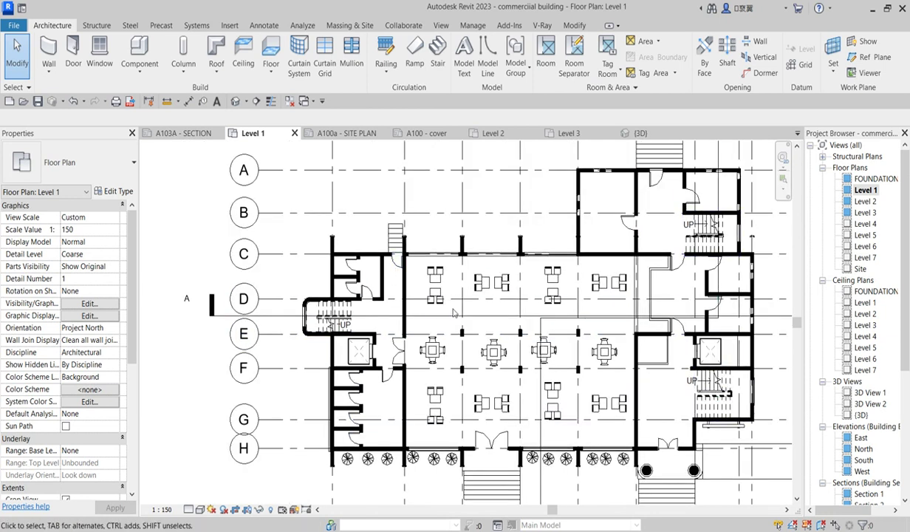
pyautogui.scroll(-2, 418, 293)
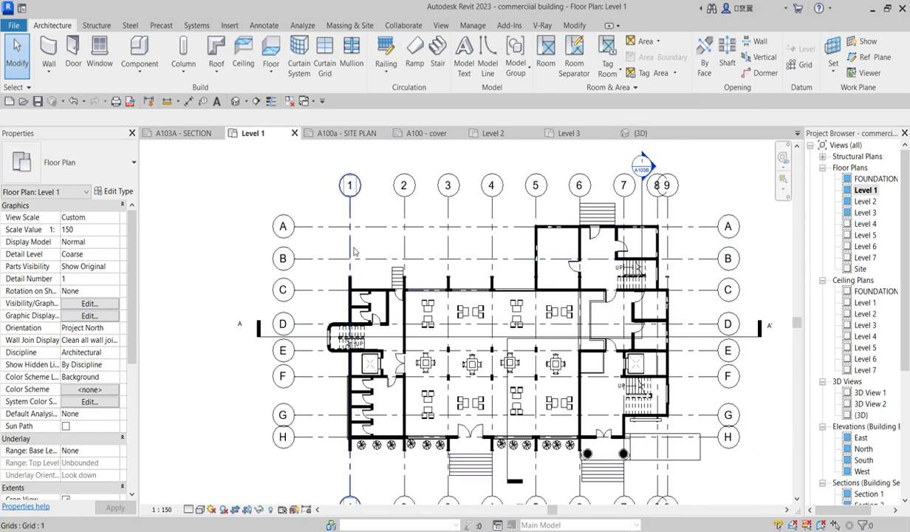
pyautogui.scroll(2, 327, 261)
pyautogui.scroll(2, 327, 261)
pyautogui.scroll(1, 331, 301)
pyautogui.scroll(-3, 362, 299)
pyautogui.scroll(-3, 375, 268)
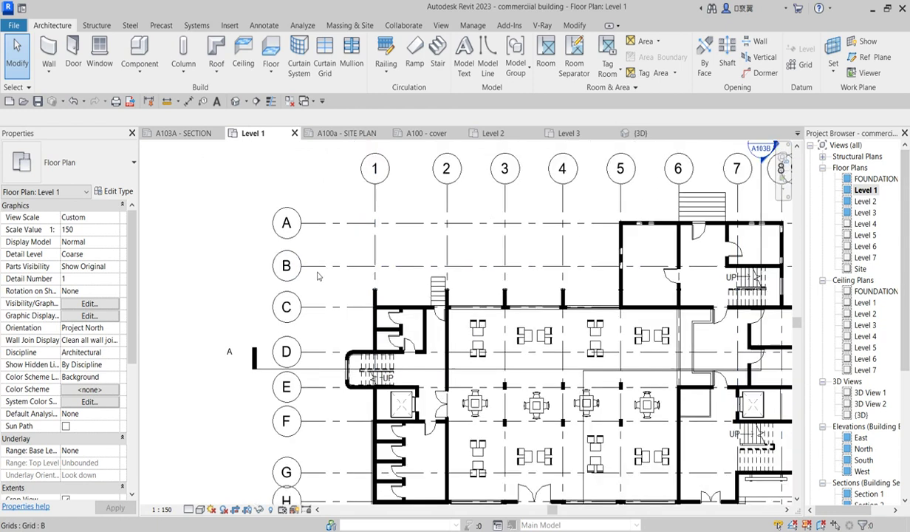
pyautogui.scroll(2, 660, 415)
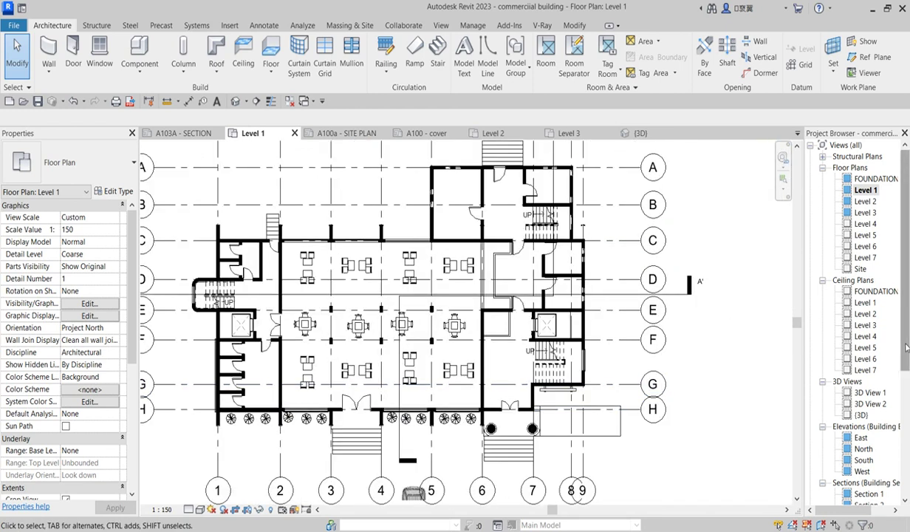
# Review the A100 cover sheet and the A100a site plan sheet
pyautogui.scroll(-5, 907, 342)
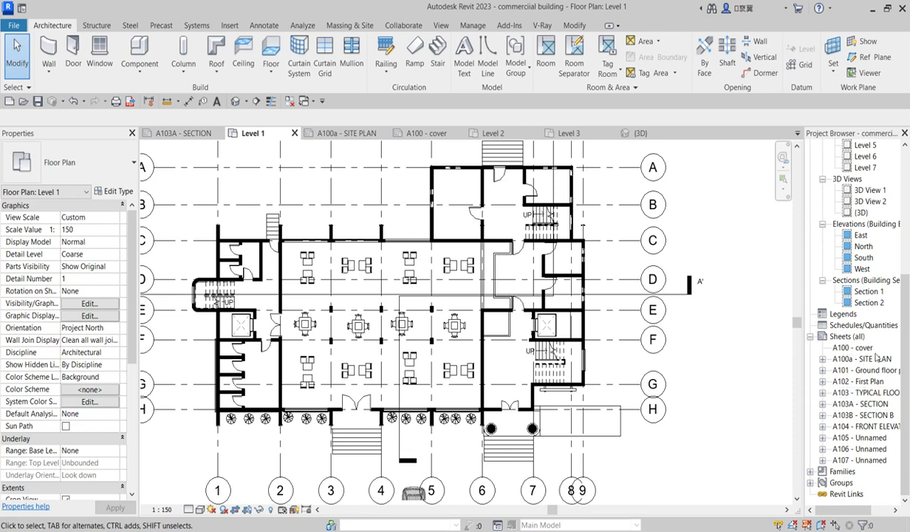
pyautogui.doubleClick(848, 348)
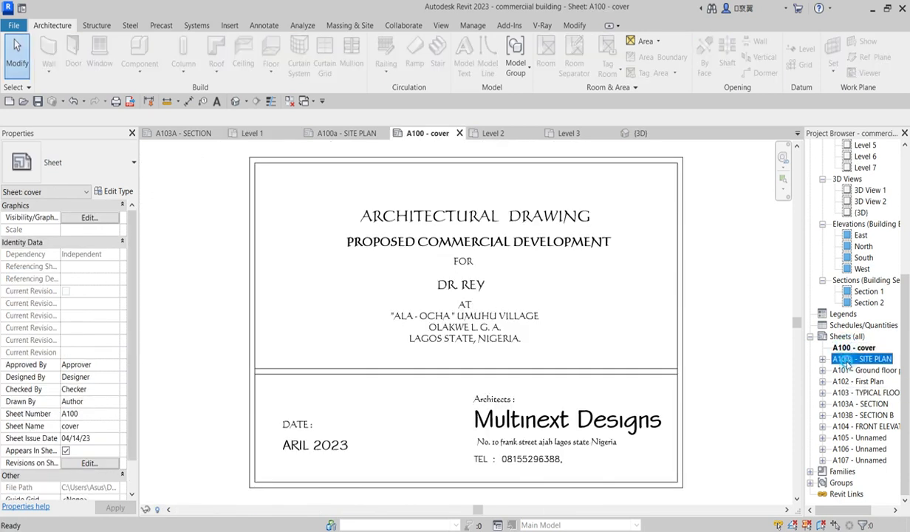
pyautogui.doubleClick(848, 360)
# Open the A101 ground floor plan sheet and activate its plan viewport for editing
pyautogui.doubleClick(854, 370)
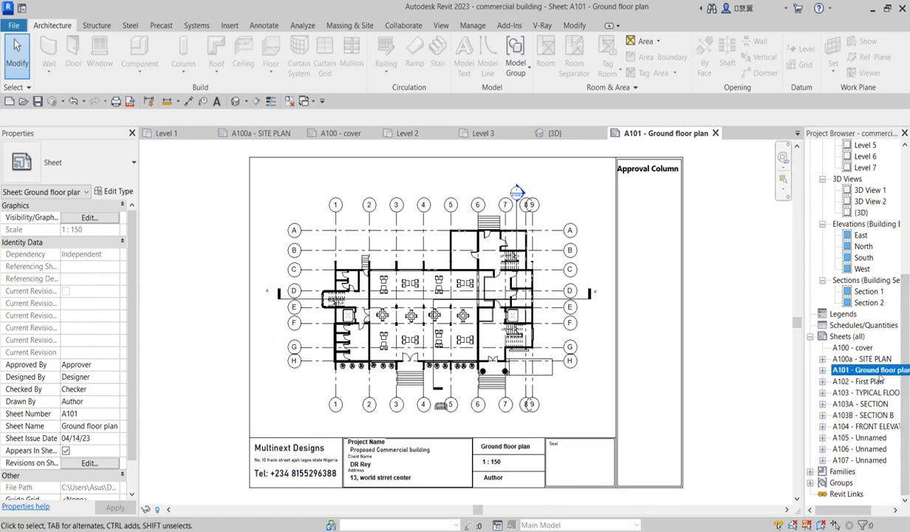
pyautogui.scroll(1, 320, 308)
pyautogui.scroll(-1, 778, 375)
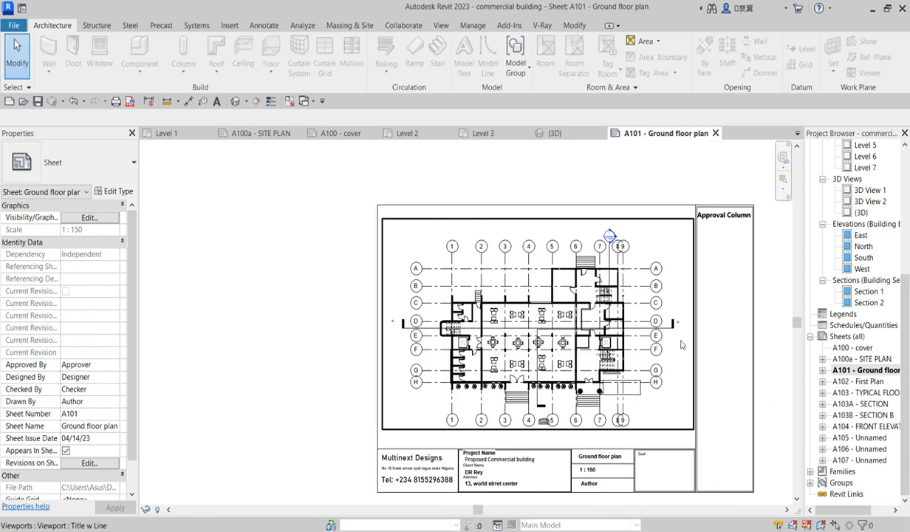
pyautogui.scroll(-1, 384, 306)
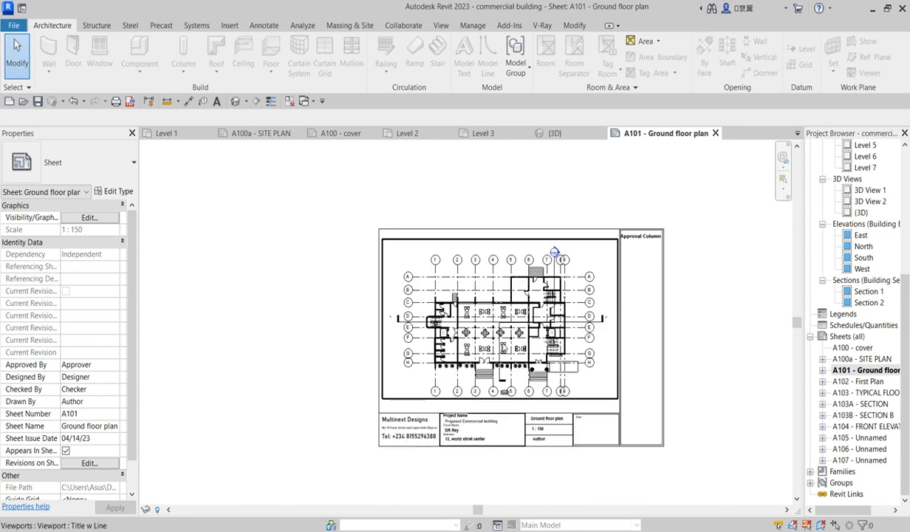
pyautogui.scroll(1, 516, 305)
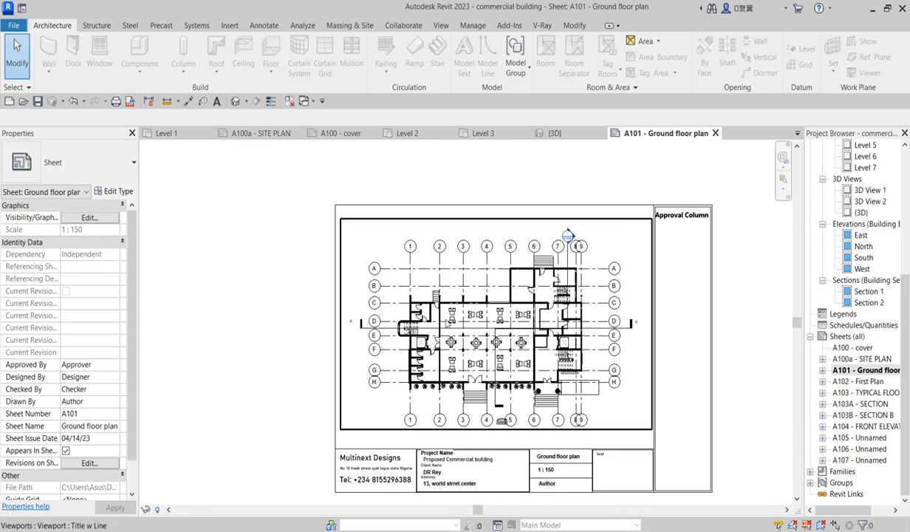
pyautogui.scroll(1, 426, 296)
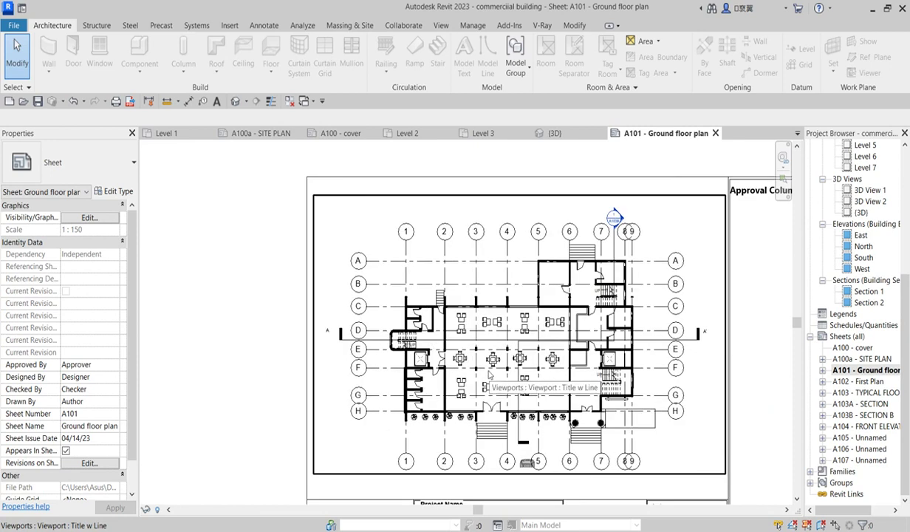
pyautogui.scroll(1, 484, 383)
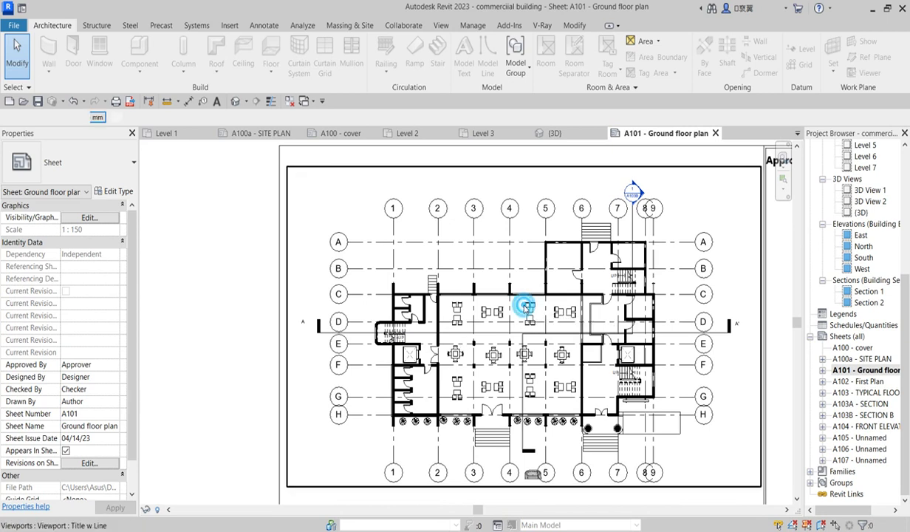
pyautogui.doubleClick(527, 308)
pyautogui.scroll(2, 528, 318)
pyautogui.scroll(2, 527, 323)
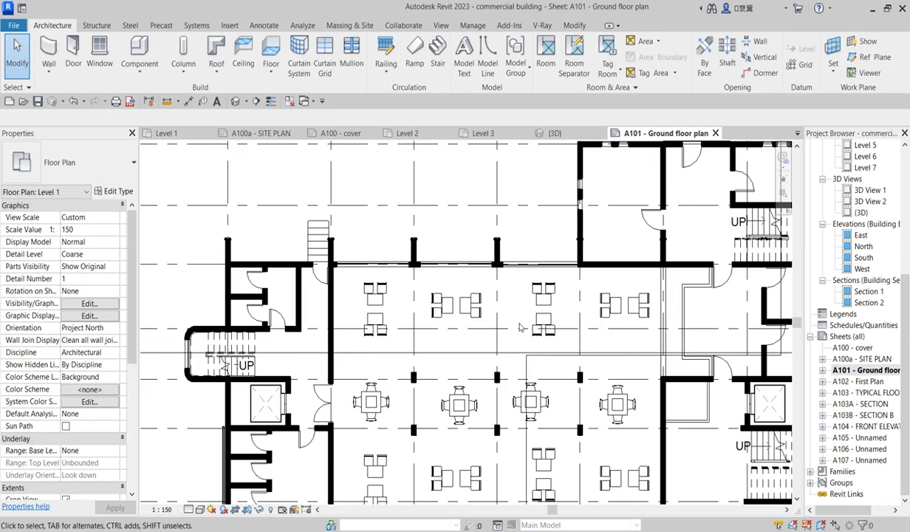
# Place a text note reading "restaurant" between the tables in the middle of the dining hall
pyautogui.click(260, 26)
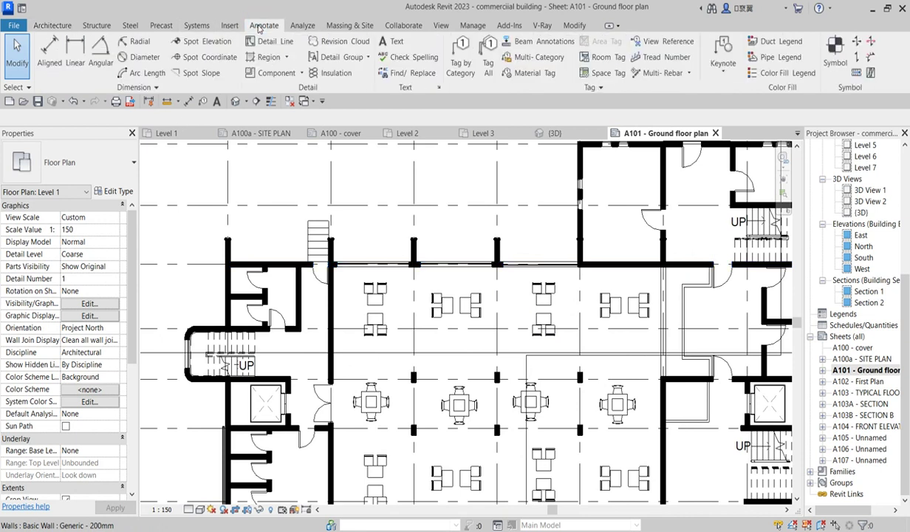
pyautogui.click(393, 43)
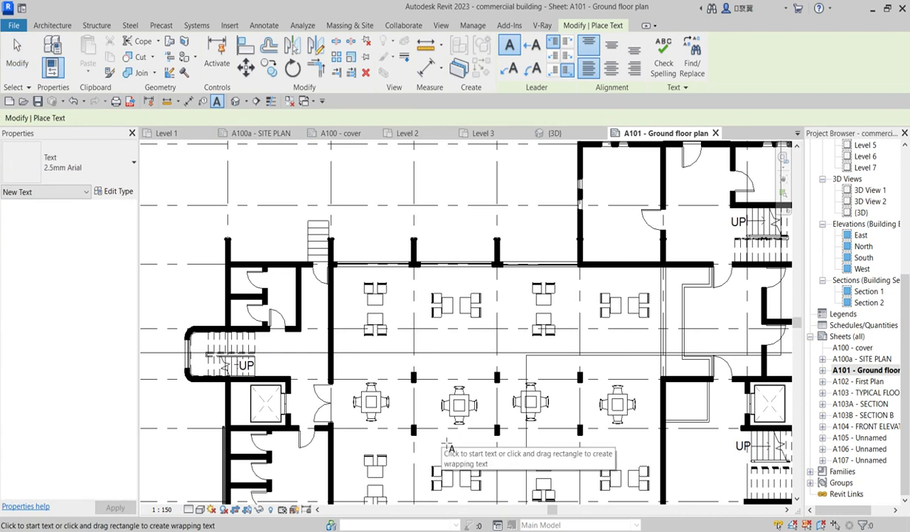
pyautogui.click(437, 432)
pyautogui.write('resturant')
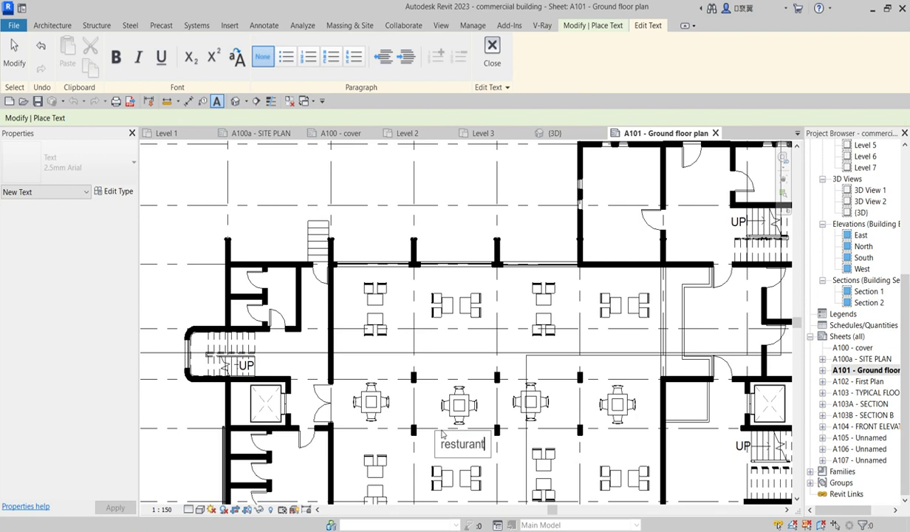
pyautogui.click(459, 444)
pyautogui.write('a')
pyautogui.click(460, 365)
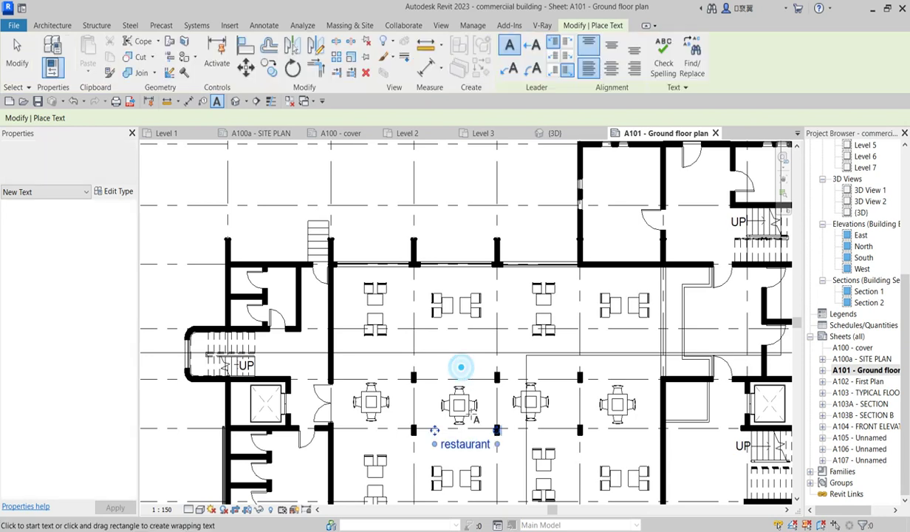
# Label the four-cubicle toilet room between grids F and H with the text note "ladys"
pyautogui.scroll(3, 485, 453)
pyautogui.scroll(-3, 480, 450)
pyautogui.scroll(2, 299, 369)
pyautogui.scroll(-4, 310, 407)
pyautogui.scroll(5, 329, 440)
pyautogui.scroll(1, 340, 430)
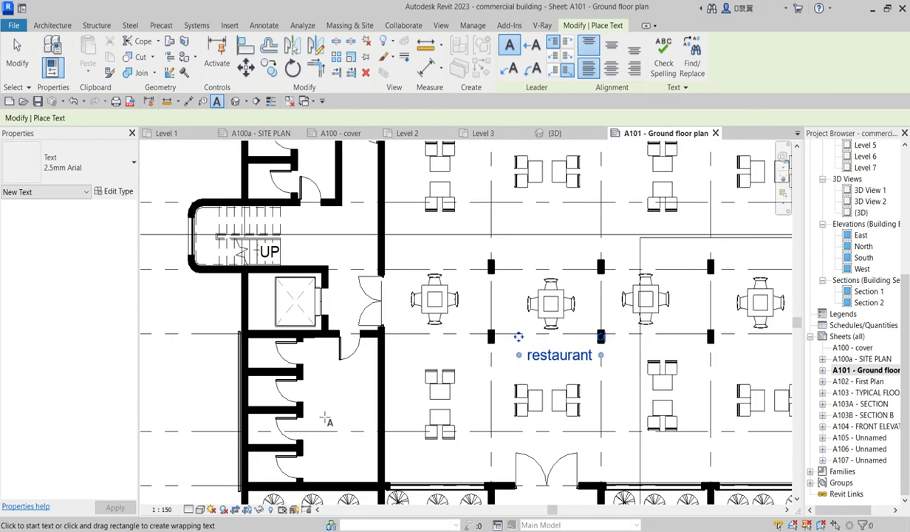
pyautogui.click(325, 407)
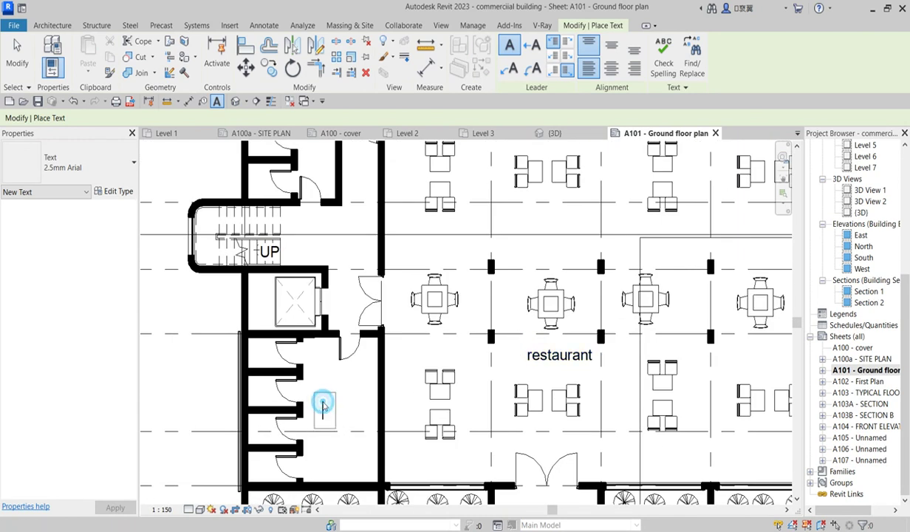
pyautogui.scroll(-3, 345, 433)
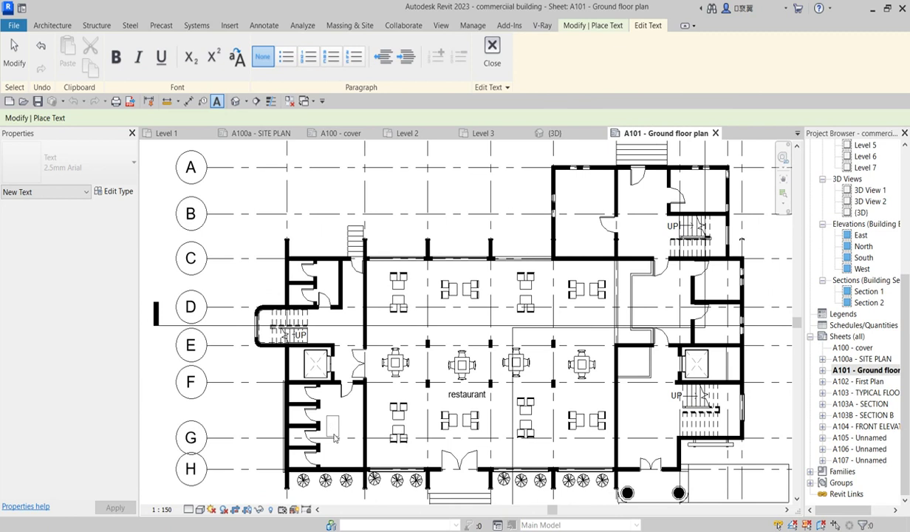
pyautogui.write('ladys')
pyautogui.click(407, 401)
# Label the two-cubicle toilet room between grids C and D with the text note "gent"
pyautogui.scroll(2, 317, 285)
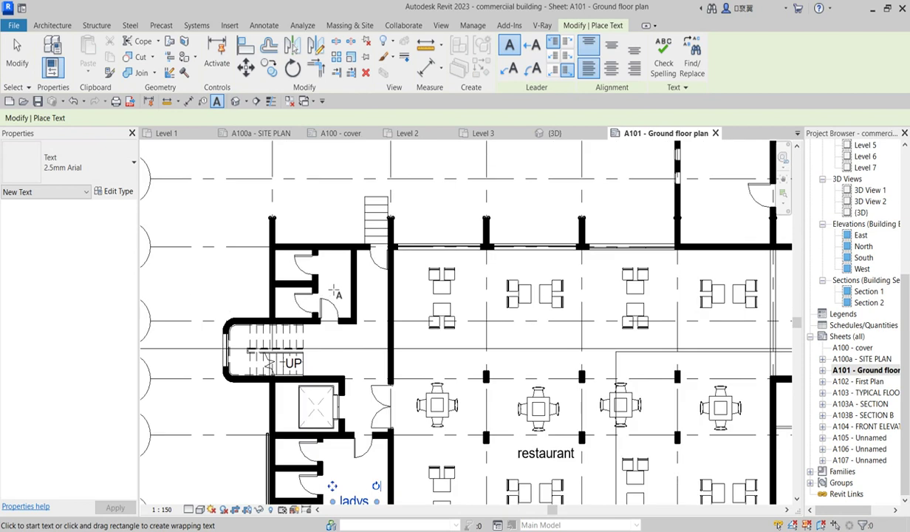
pyautogui.click(332, 282)
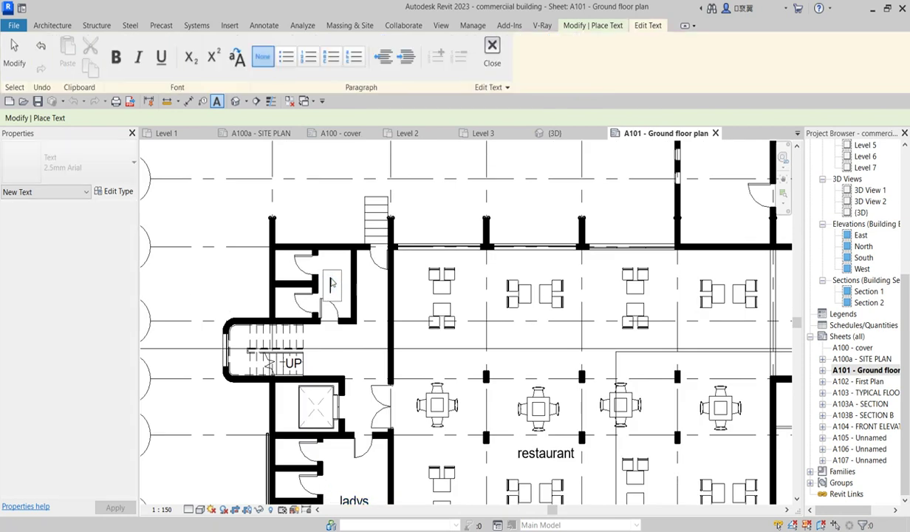
pyautogui.write('gent')
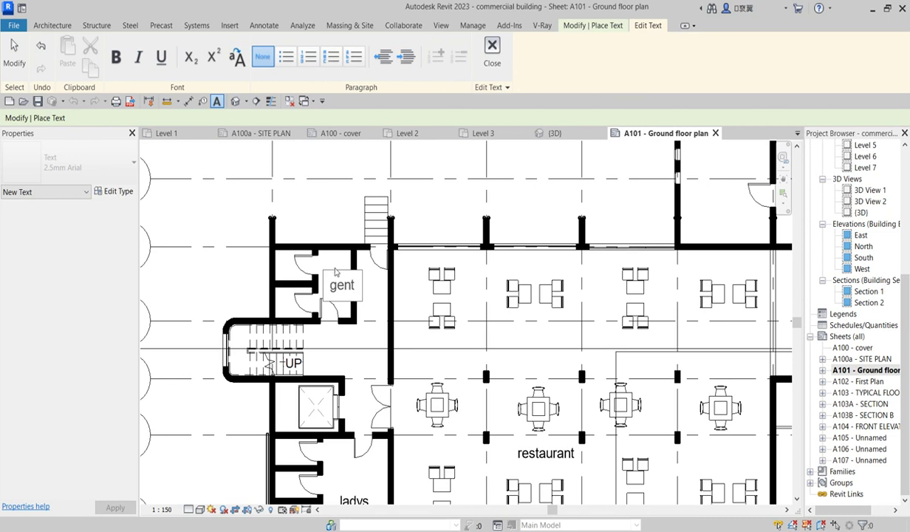
pyautogui.click(325, 257)
pyautogui.scroll(-2, 351, 336)
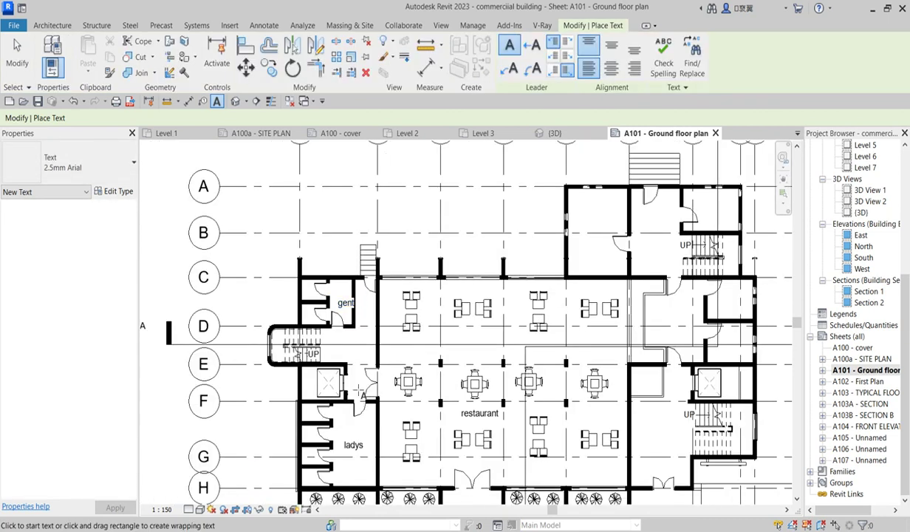
# End text placement and shift the "gent" note so it sits inside its toilet room
pyautogui.scroll(3, 366, 310)
pyautogui.press('Escape')
pyautogui.press('Escape')
pyautogui.click(320, 290)
pyautogui.moveTo(320, 286); pyautogui.dragTo(308, 280)
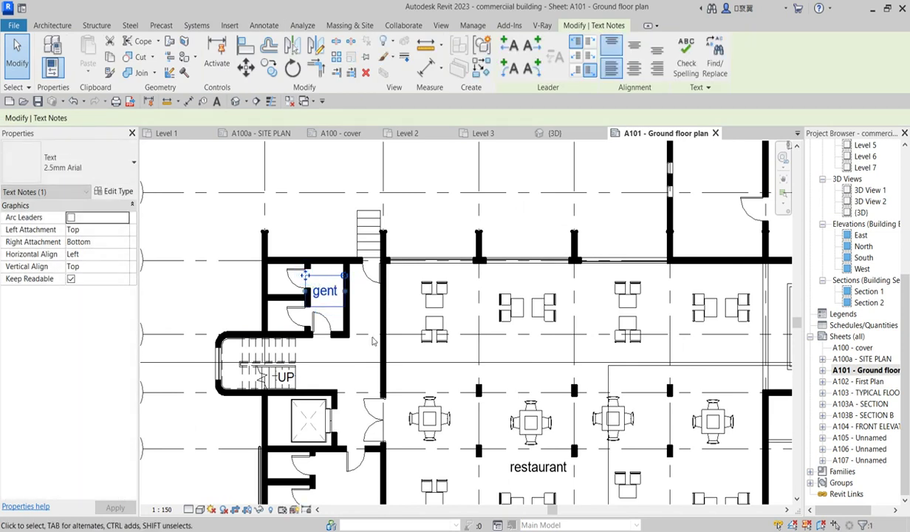
# Copy the "gent" note to the space beside the curved staircase between grids D and E
pyautogui.scroll(-3, 363, 353)
pyautogui.scroll(3, 325, 246)
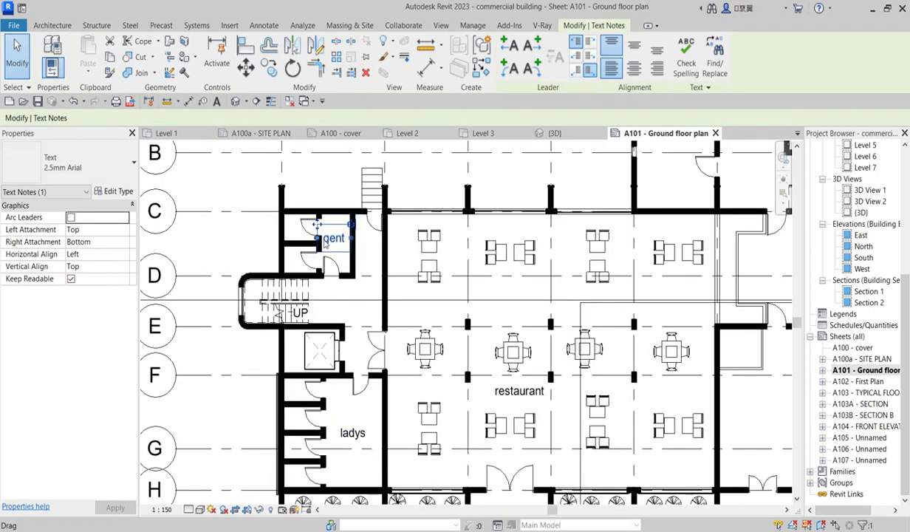
pyautogui.click(269, 68)
pyautogui.click(334, 245)
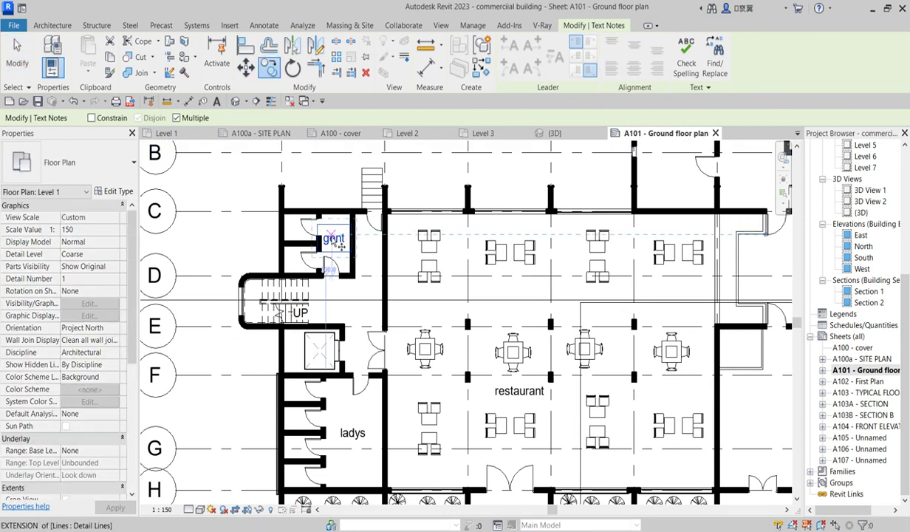
pyautogui.scroll(2, 327, 303)
pyautogui.press('Escape')
pyautogui.press('Escape')
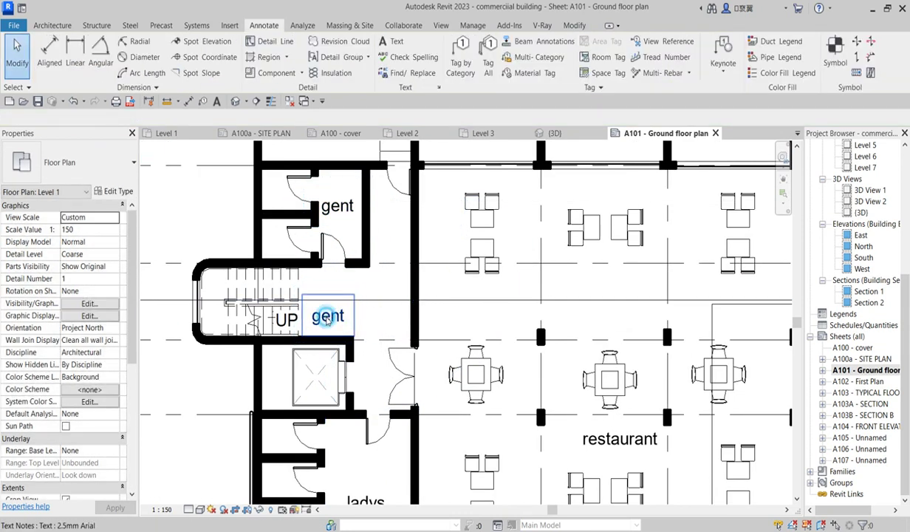
# Change the copied note beside the curved staircase to read "stair"
pyautogui.click(327, 318)
pyautogui.doubleClick(328, 316)
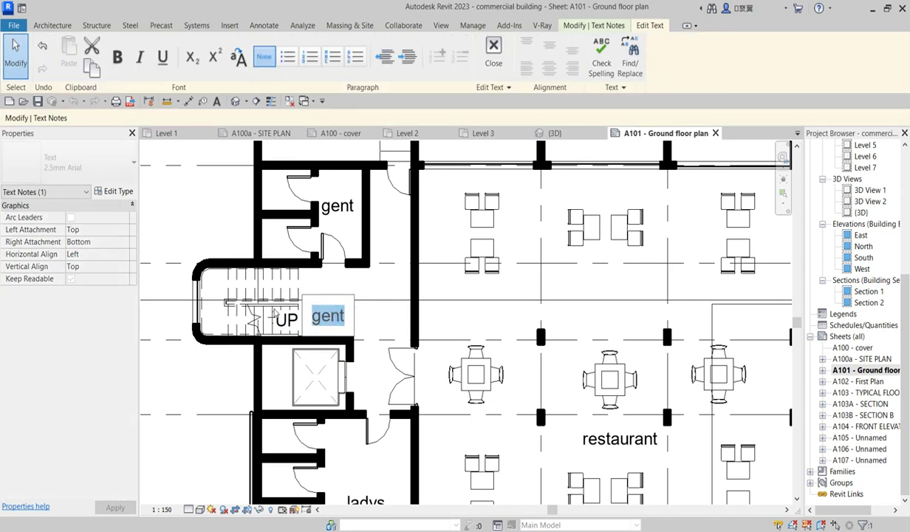
pyautogui.write('stair')
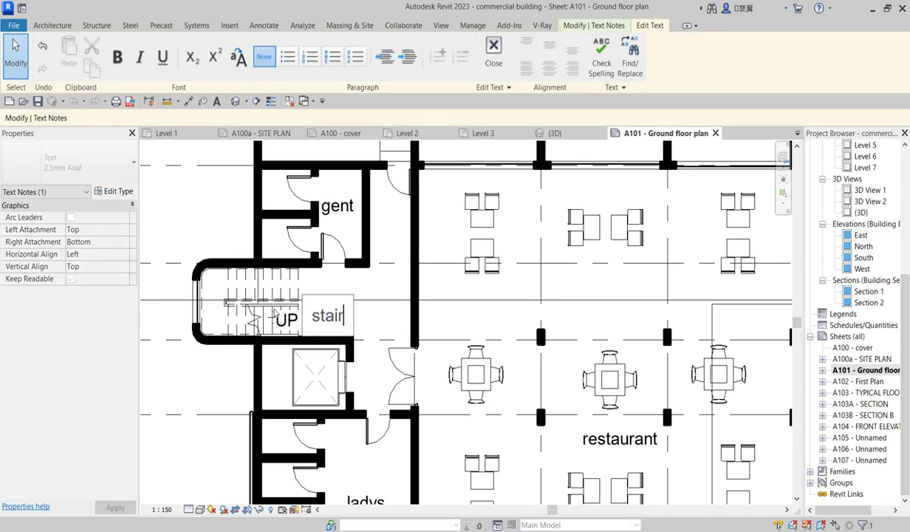
pyautogui.click(363, 279)
pyautogui.scroll(-5, 363, 279)
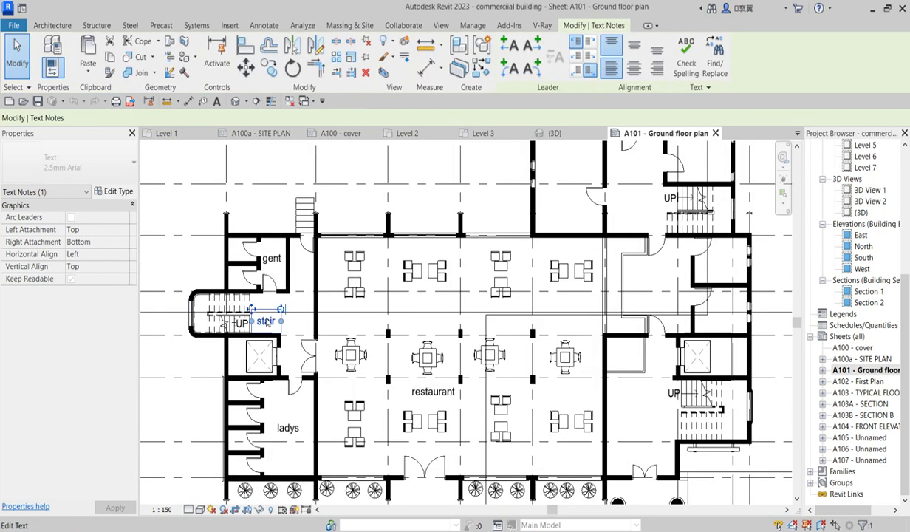
# Copy the "stair" note into the counter room east of the restaurant, between grids C and D
pyautogui.scroll(2, 547, 399)
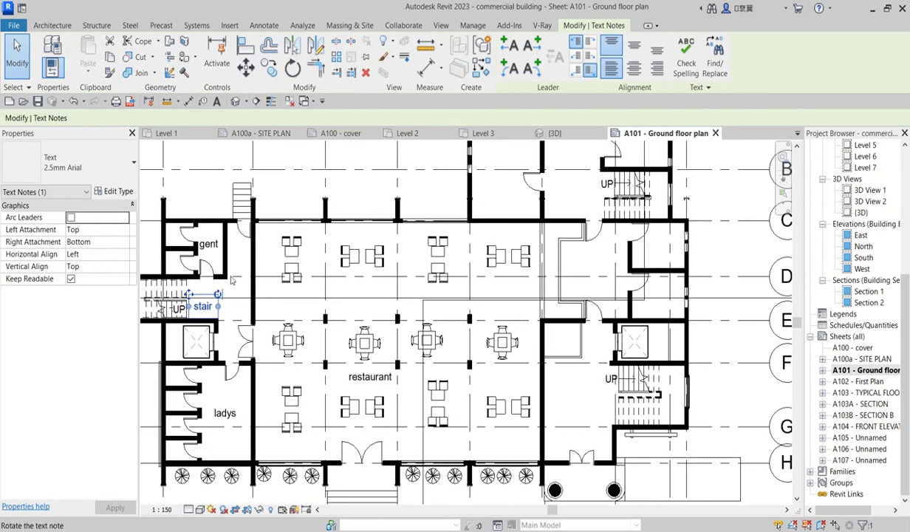
pyautogui.click(269, 66)
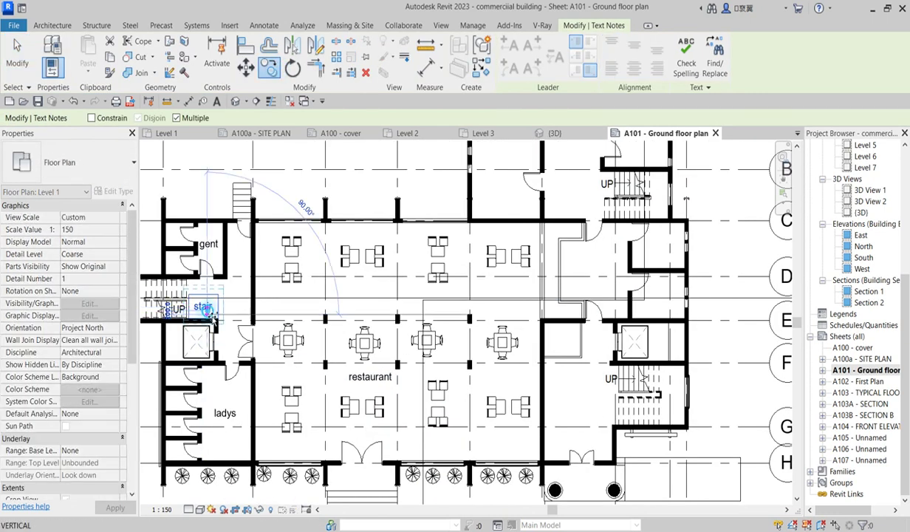
pyautogui.scroll(2, 587, 291)
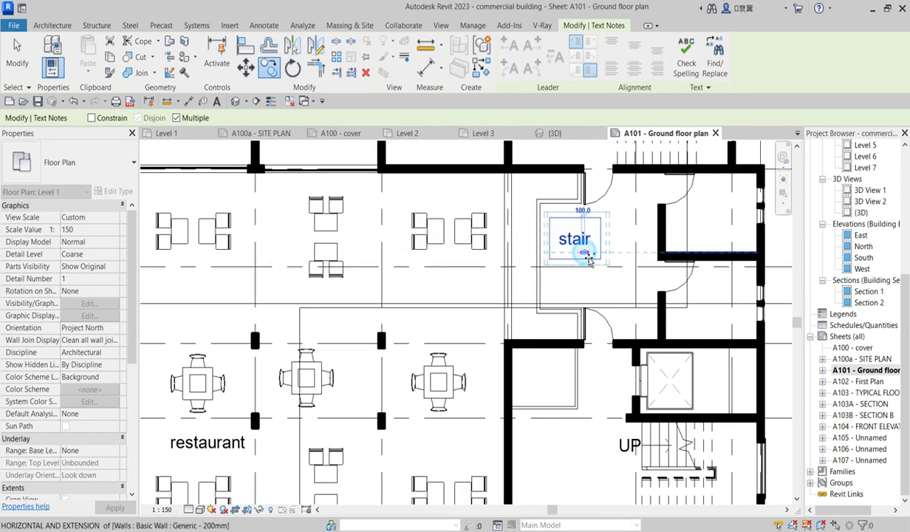
pyautogui.click(583, 252)
pyautogui.press('Escape')
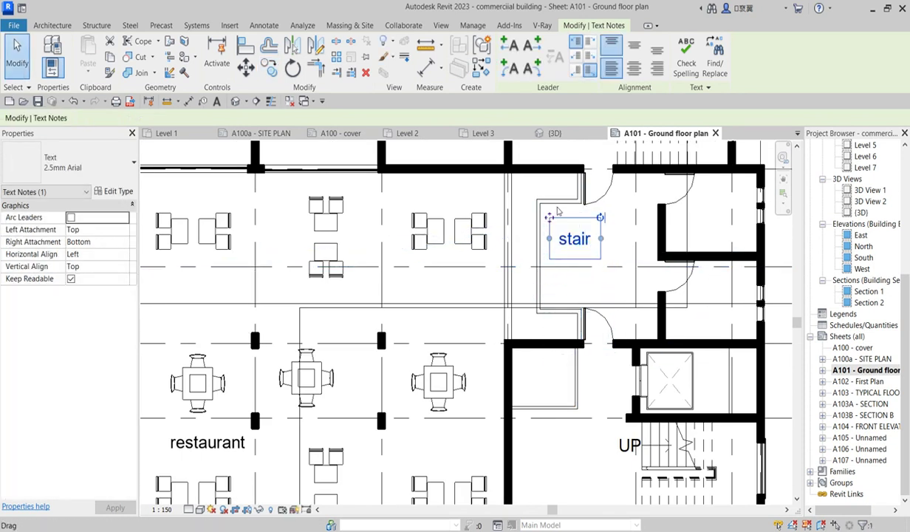
# Change the copied note in the counter room east of the restaurant to read "servicery"
pyautogui.doubleClick(585, 248)
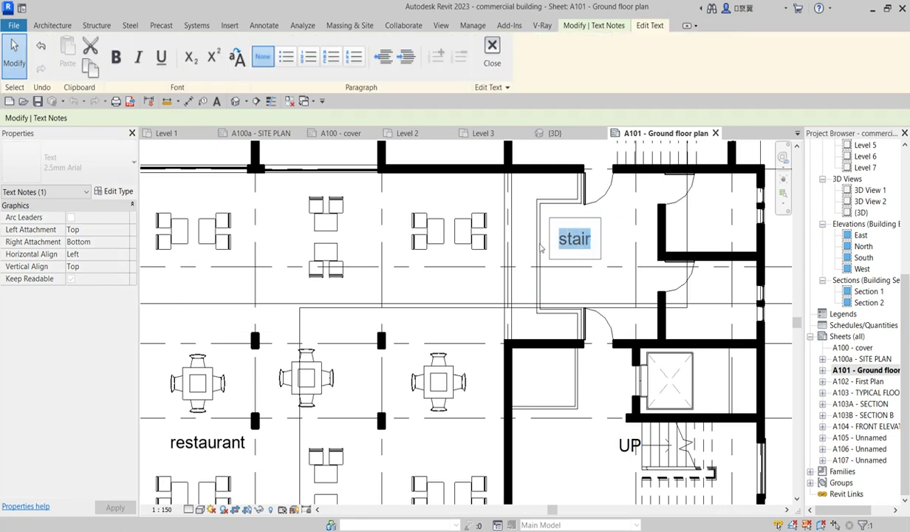
pyautogui.write('serv')
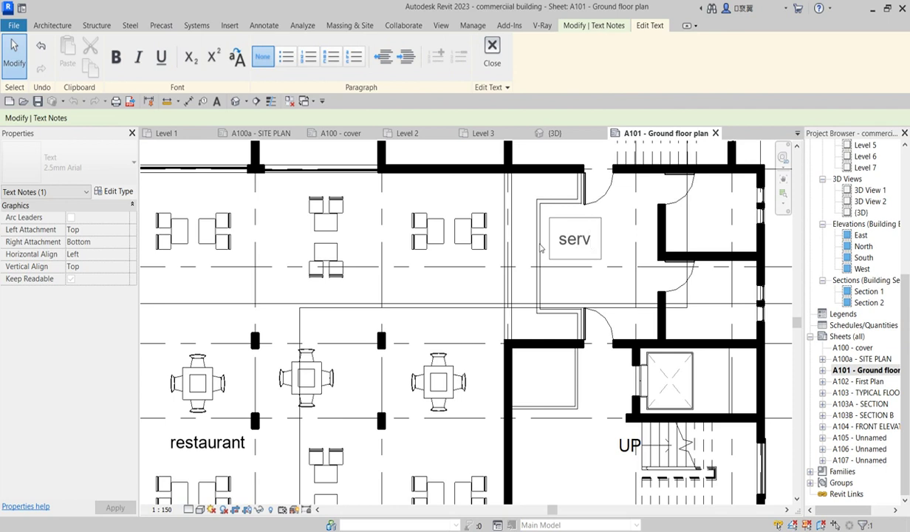
pyautogui.write('ece')
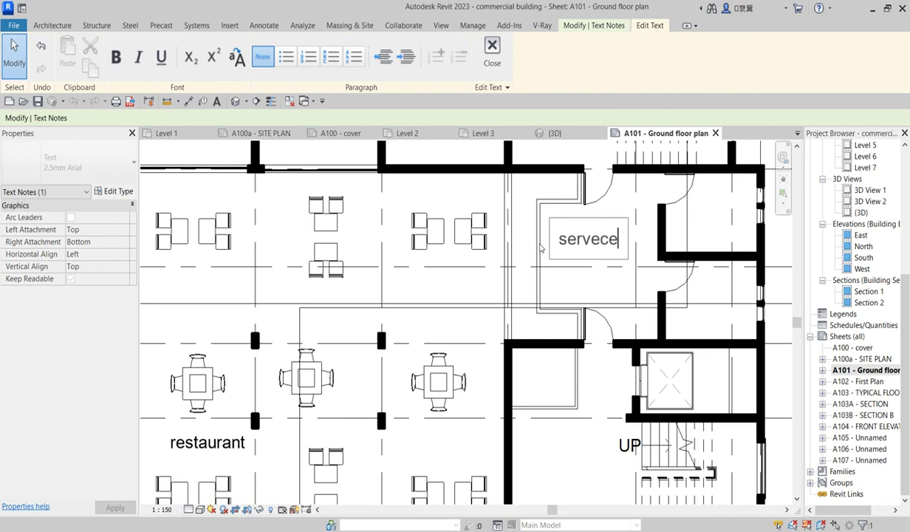
pyautogui.press('BackSpace')
pyautogui.press('BackSpace')
pyautogui.press('BackSpace')
pyautogui.write('icery')
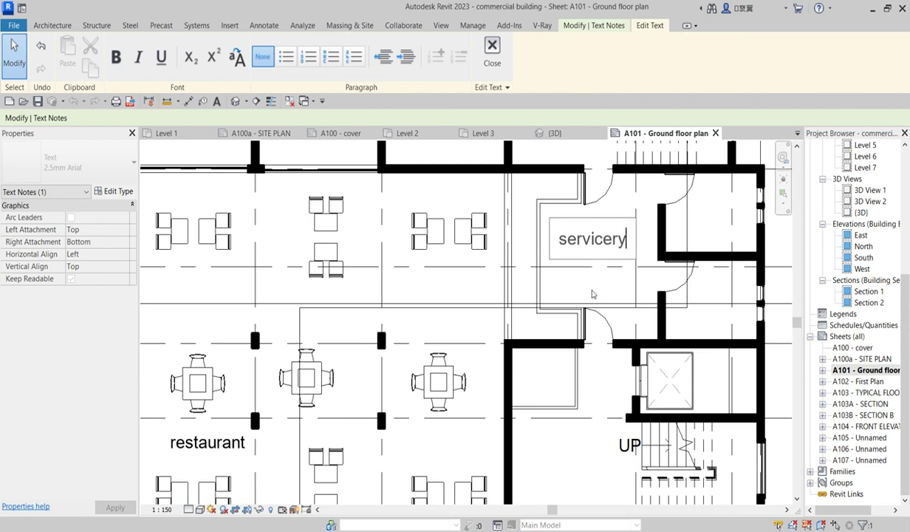
pyautogui.click(573, 303)
# Copy the "servicery" note into both small rooms on the east side of the servicery
pyautogui.scroll(-2, 573, 313)
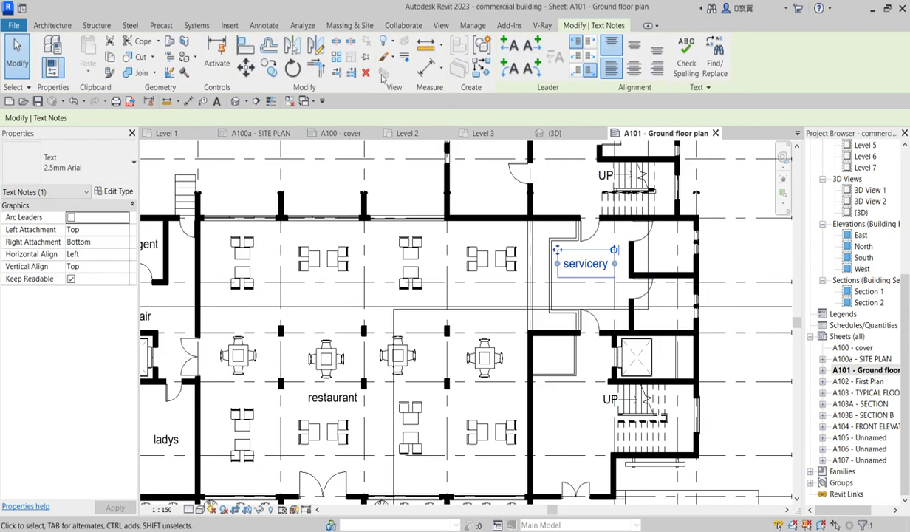
pyautogui.click(269, 67)
pyautogui.click(585, 270)
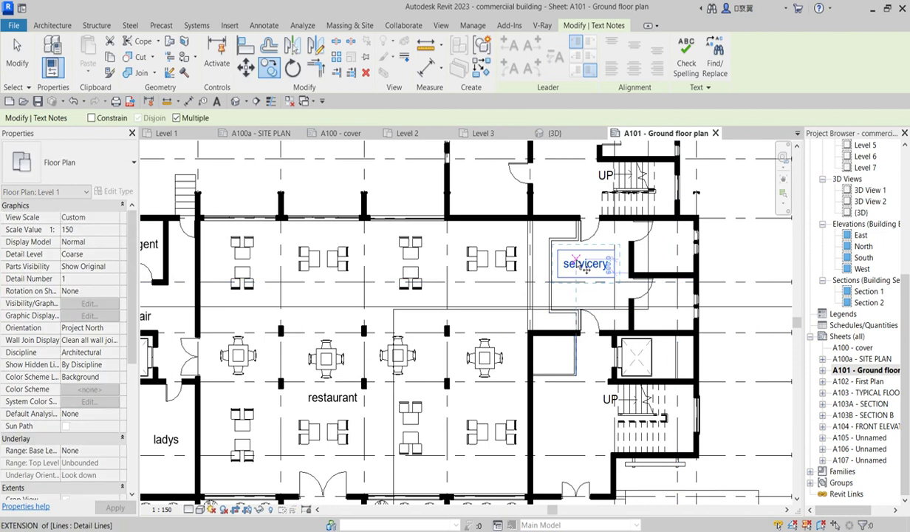
pyautogui.scroll(2, 649, 314)
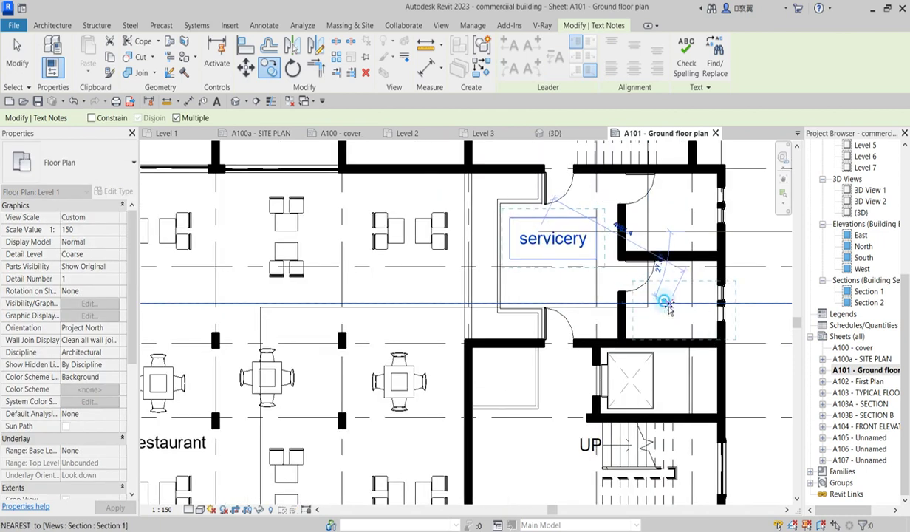
pyautogui.click(668, 305)
pyautogui.click(669, 240)
pyautogui.press('Escape')
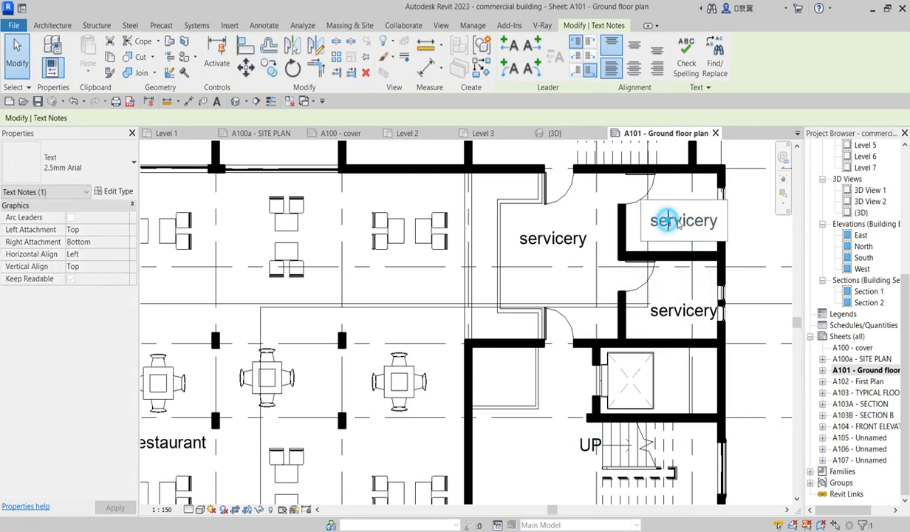
# Change the note in the small room between grids C and D to read "baking"
pyautogui.doubleClick(668, 220)
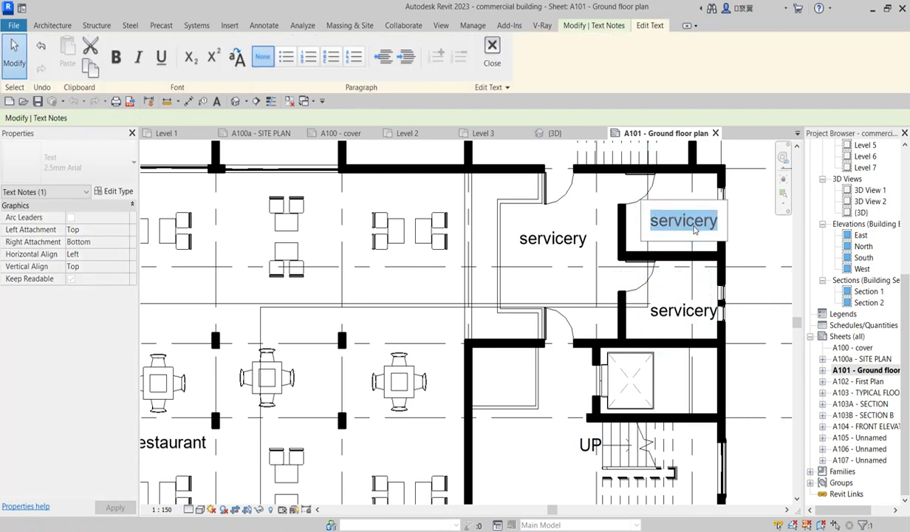
pyautogui.write('baking')
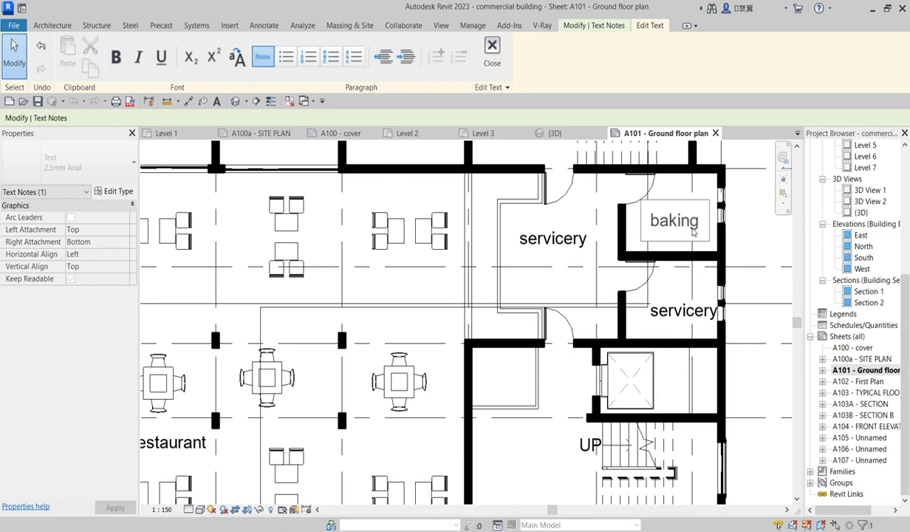
pyautogui.click(672, 318)
# Change the note in the small room between grids D and E to read "refrigeratry"
pyautogui.doubleClick(673, 316)
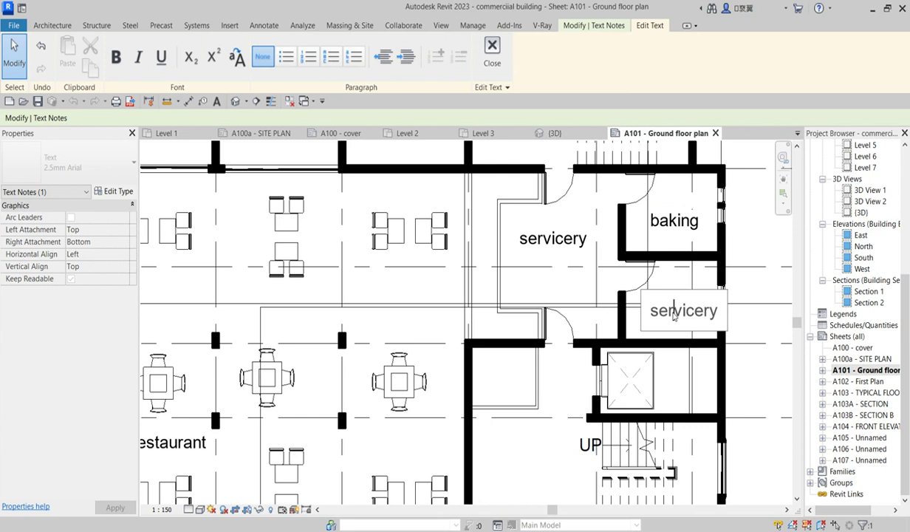
pyautogui.doubleClick(674, 317)
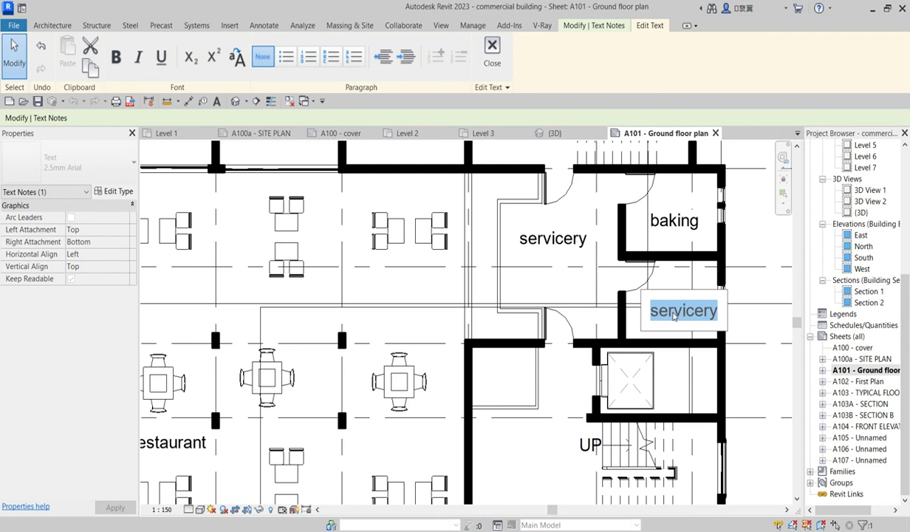
pyautogui.write('c')
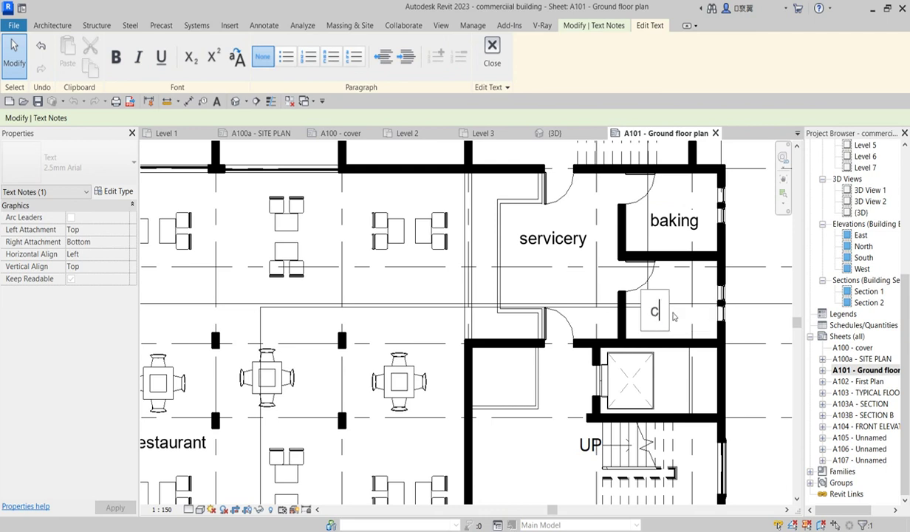
pyautogui.press('BackSpace')
pyautogui.write('res')
pyautogui.press('BackSpace')
pyautogui.write('frig')
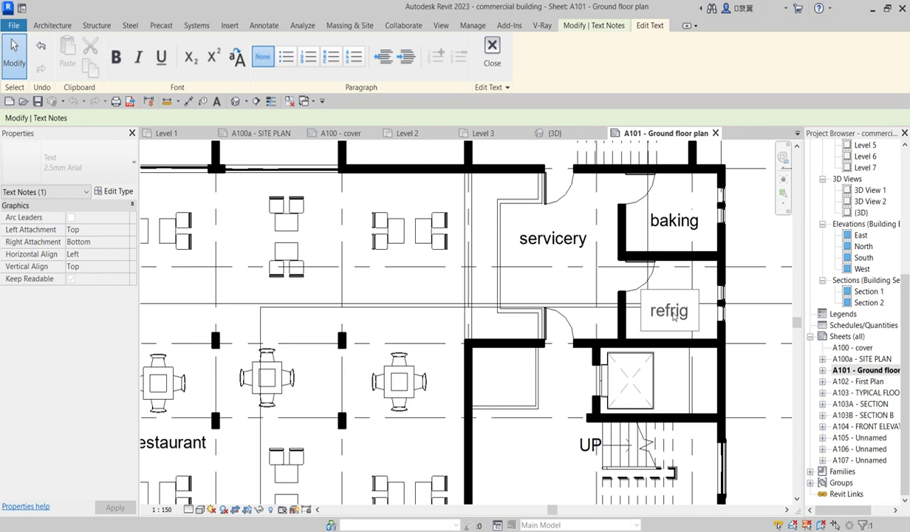
pyautogui.write('era')
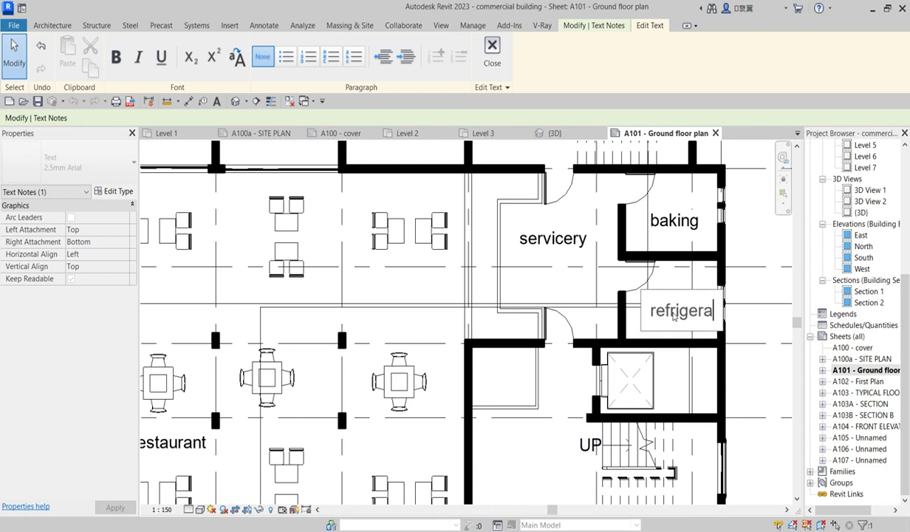
pyautogui.write('try')
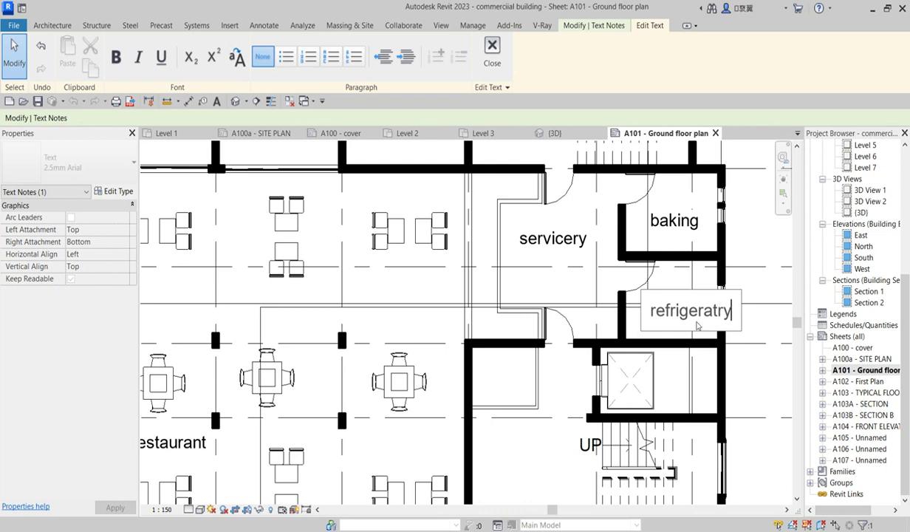
pyautogui.click(671, 281)
# Shift the "refrigeratry" note westward so it fits better inside its small room
pyautogui.click(667, 314)
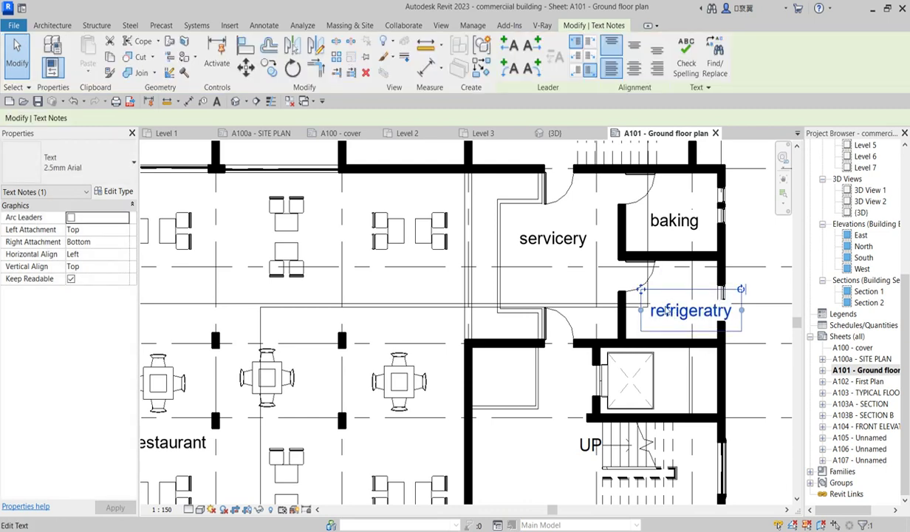
pyautogui.moveTo(641, 291); pyautogui.dragTo(626, 290)
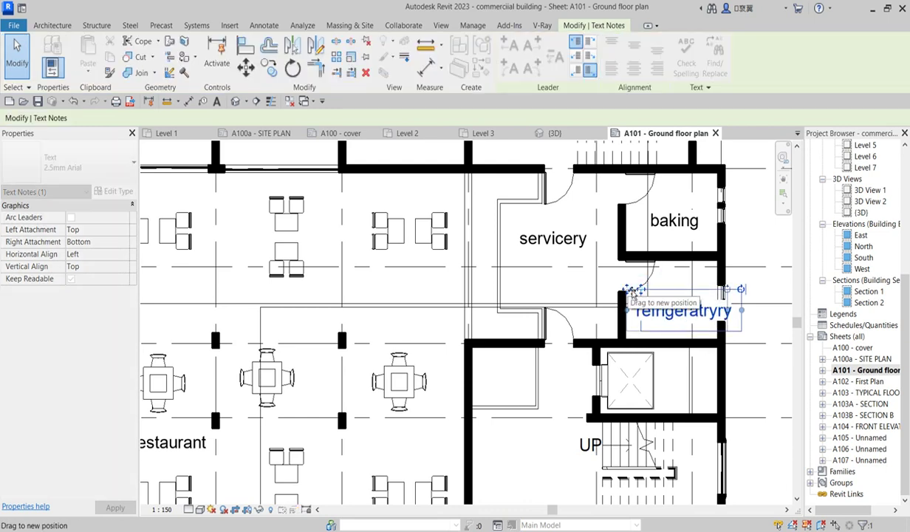
pyautogui.click(650, 309)
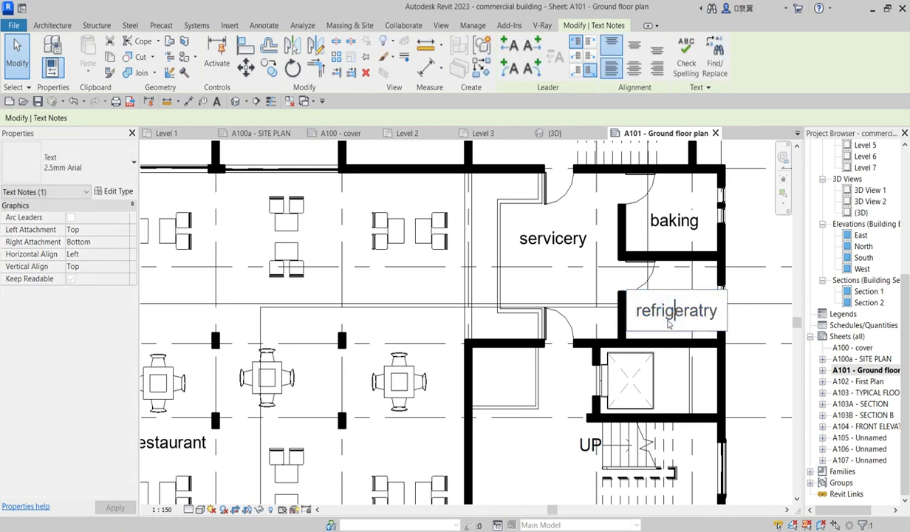
pyautogui.click(665, 311)
pyautogui.doubleClick(667, 313)
pyautogui.click(668, 313)
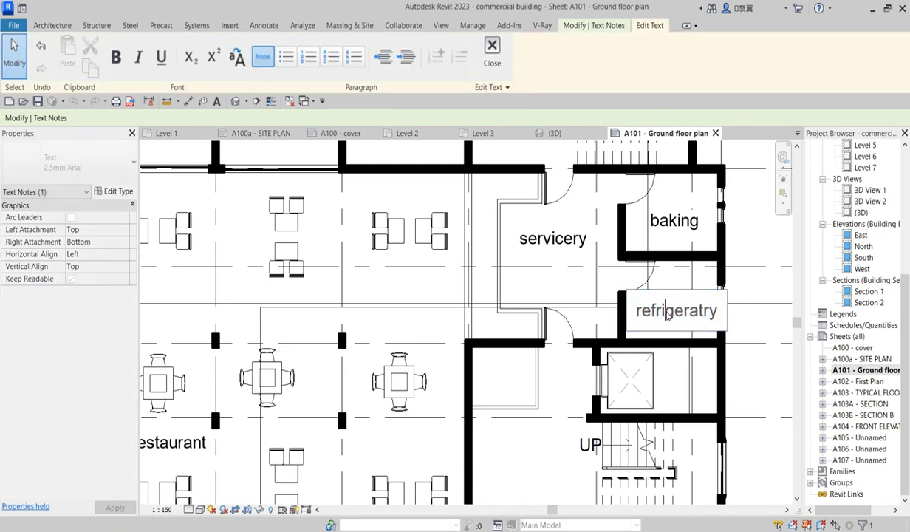
pyautogui.click(758, 305)
pyautogui.scroll(-3, 624, 310)
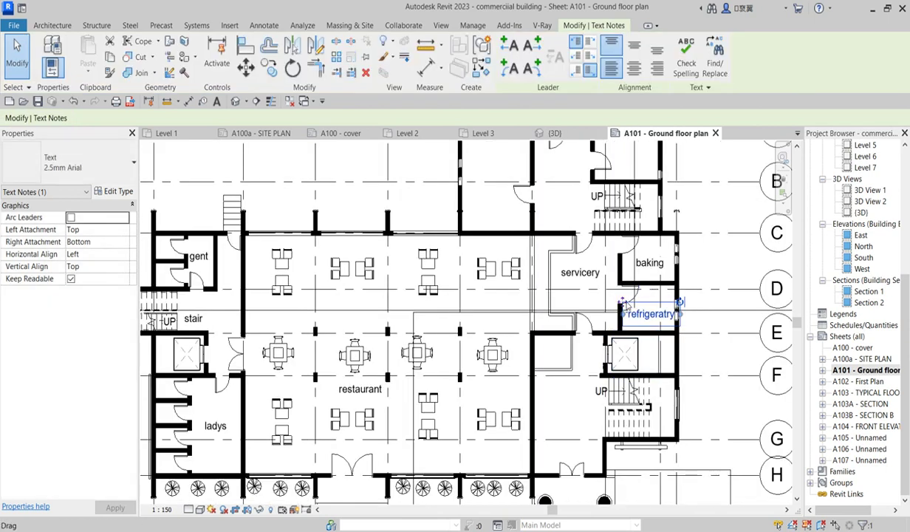
pyautogui.moveTo(623, 303)
pyautogui.mouseDown()
pyautogui.moveTo(620, 289)
pyautogui.moveTo(622, 303)
pyautogui.mouseUp()
pyautogui.click(583, 291)
# Copy the "refrigeratry" note into the entrance hall, beside the staircase between grids F and G
pyautogui.scroll(-3, 583, 221)
pyautogui.scroll(3, 568, 355)
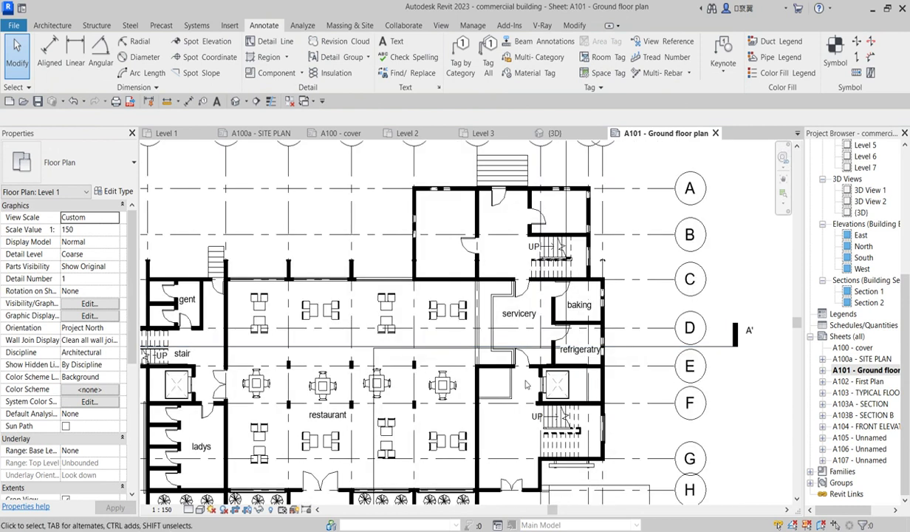
pyautogui.click(570, 347)
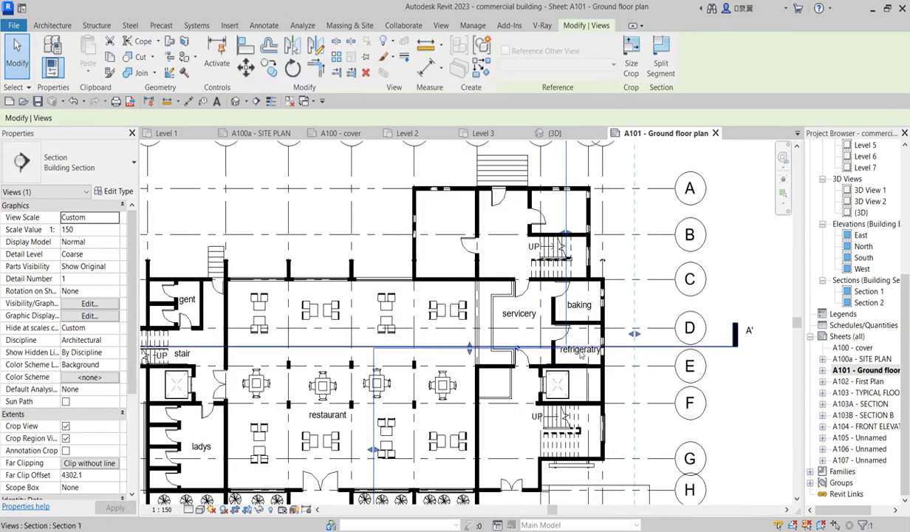
pyautogui.click(580, 350)
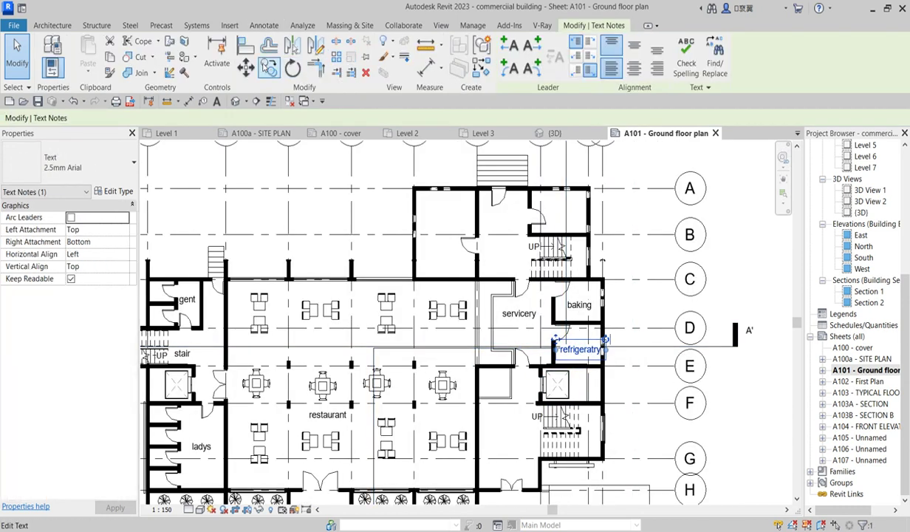
pyautogui.press('c')
pyautogui.press('o')
pyautogui.click(587, 351)
pyautogui.scroll(3, 510, 430)
pyautogui.click(505, 410)
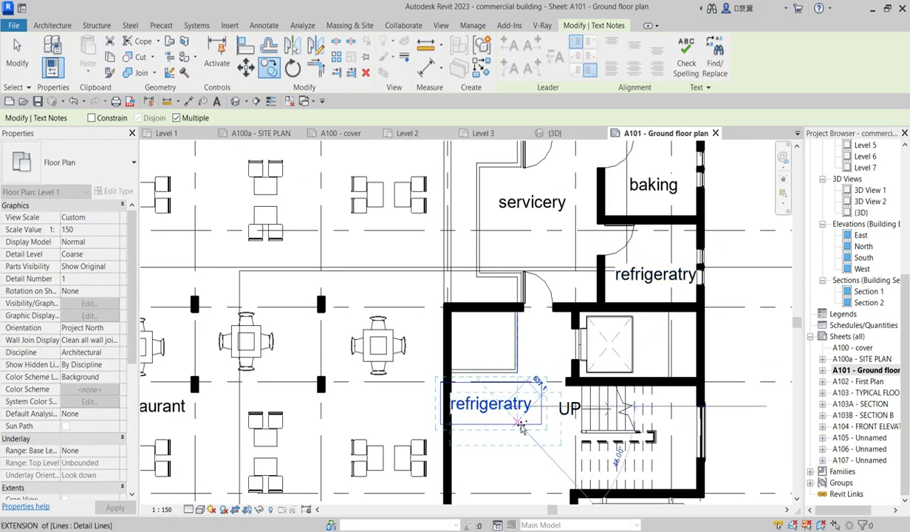
pyautogui.press('Escape')
# Change the copied note in the entrance hall to read "security portal"
pyautogui.doubleClick(504, 408)
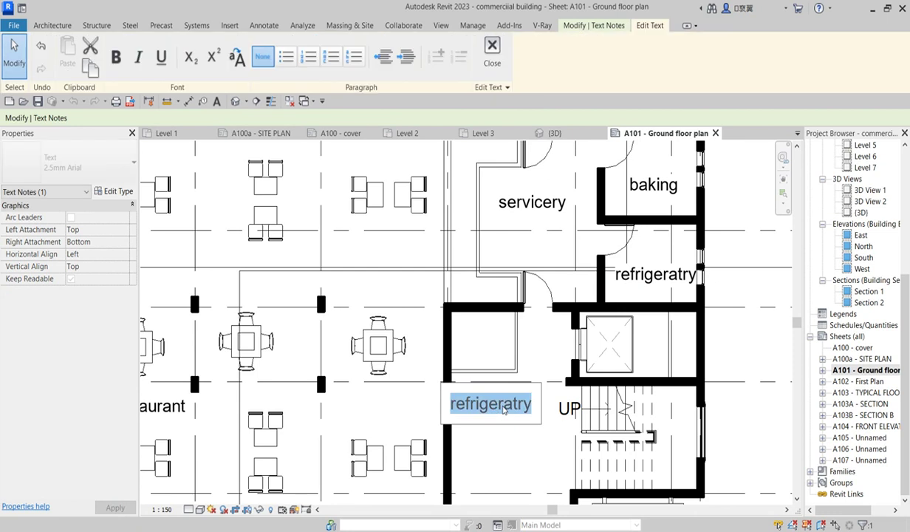
pyautogui.write('secury')
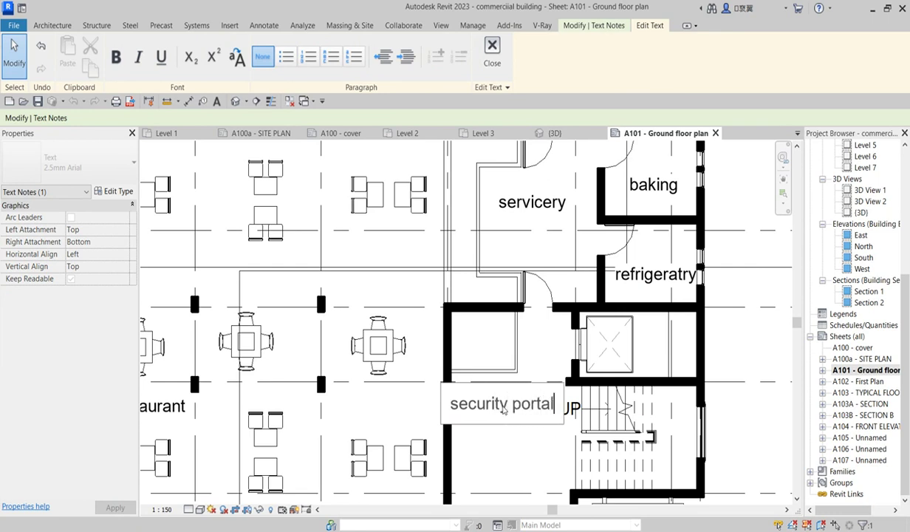
pyautogui.click(513, 452)
# Move the "security portal" note to the counter area beside the elevator, between grids E and F
pyautogui.scroll(-2, 556, 325)
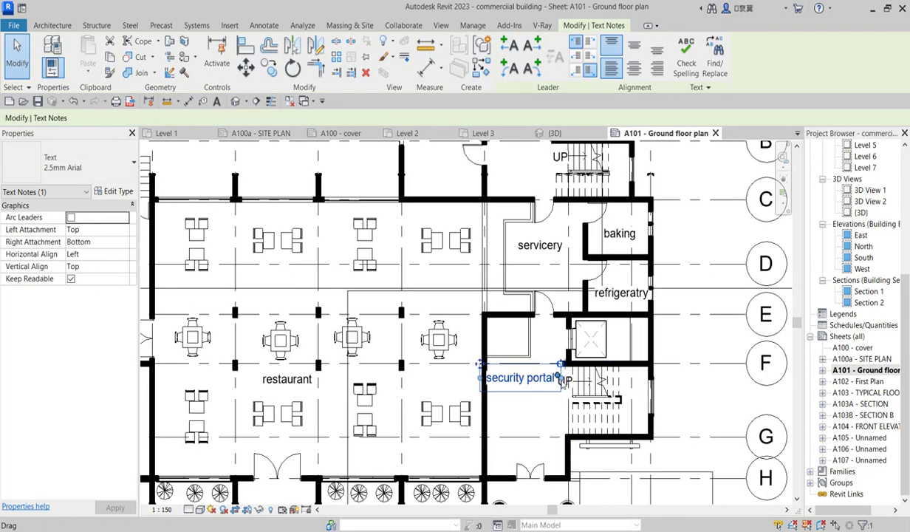
pyautogui.moveTo(561, 379); pyautogui.dragTo(527, 382)
pyautogui.scroll(3, 527, 382)
pyautogui.moveTo(589, 349)
pyautogui.mouseDown()
pyautogui.moveTo(536, 361)
pyautogui.moveTo(537, 373)
pyautogui.moveTo(589, 352)
pyautogui.mouseUp()
pyautogui.moveTo(425, 325); pyautogui.dragTo(453, 254)
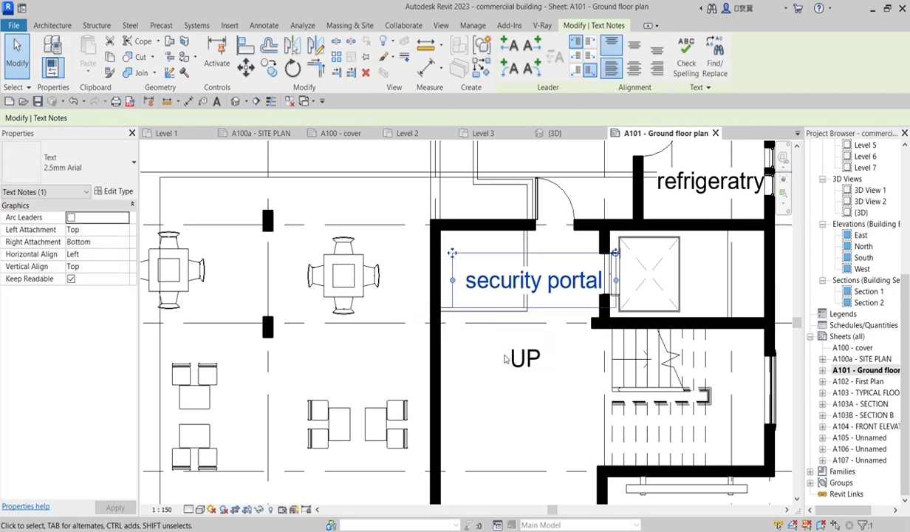
# Place the "UP" label at the start of its stair flight and narrow the "security portal" note to wrap onto two lines
pyautogui.click(512, 350)
pyautogui.moveTo(510, 346); pyautogui.dragTo(607, 349)
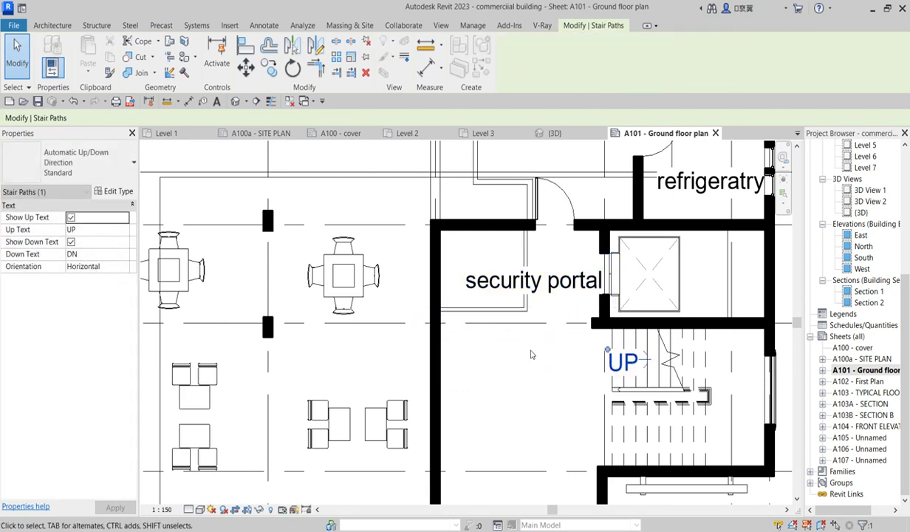
pyautogui.click(622, 283)
pyautogui.moveTo(619, 288); pyautogui.dragTo(566, 294)
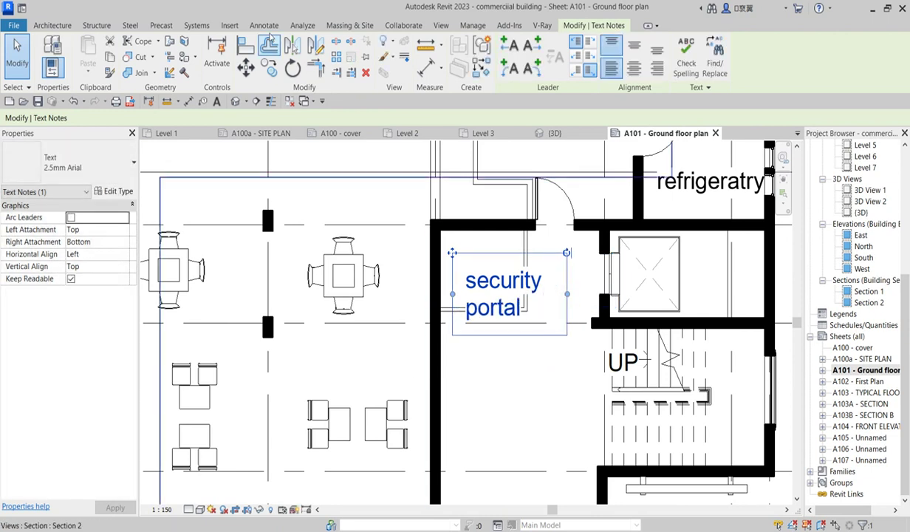
# Copy the "security portal" note onto the adjacent elevator, between grids E and F
pyautogui.click(269, 68)
pyautogui.click(494, 292)
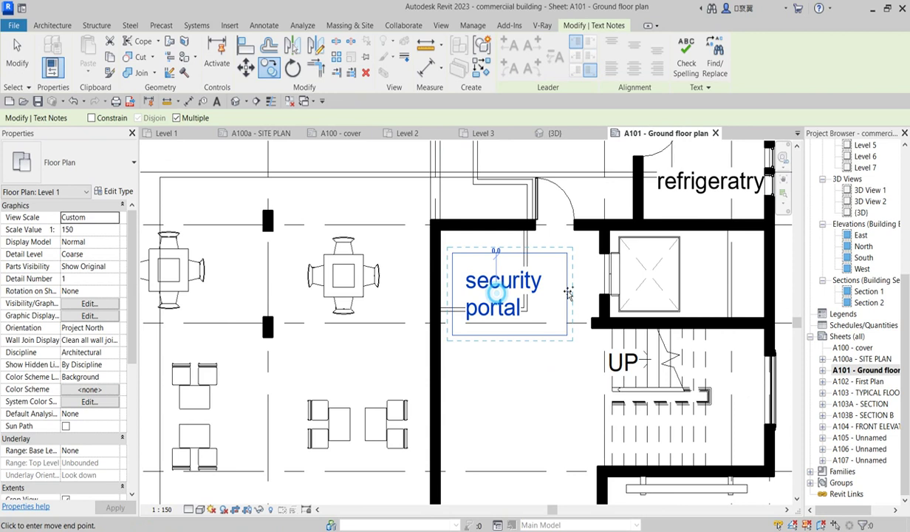
pyautogui.click(690, 288)
pyautogui.press('Escape')
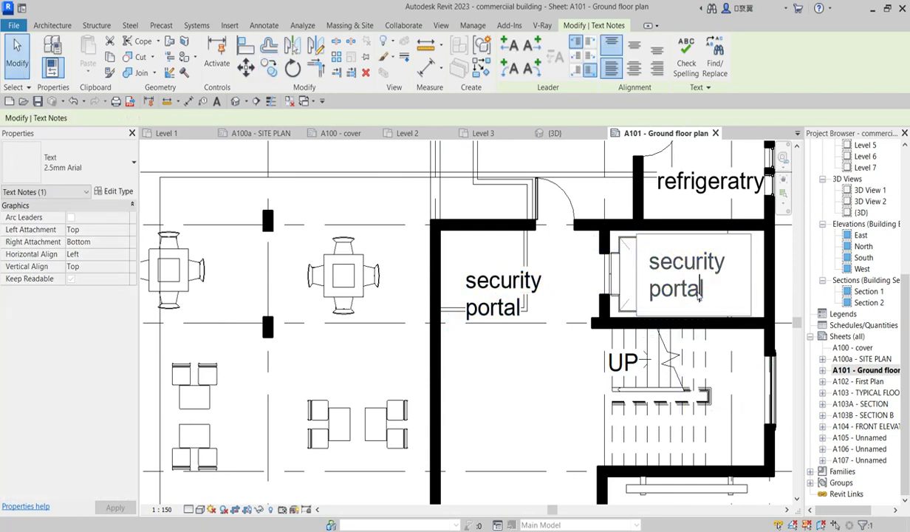
# Change the copied note on the elevator to read "lift"
pyautogui.doubleClick(700, 290)
pyautogui.moveTo(701, 288); pyautogui.dragTo(652, 256)
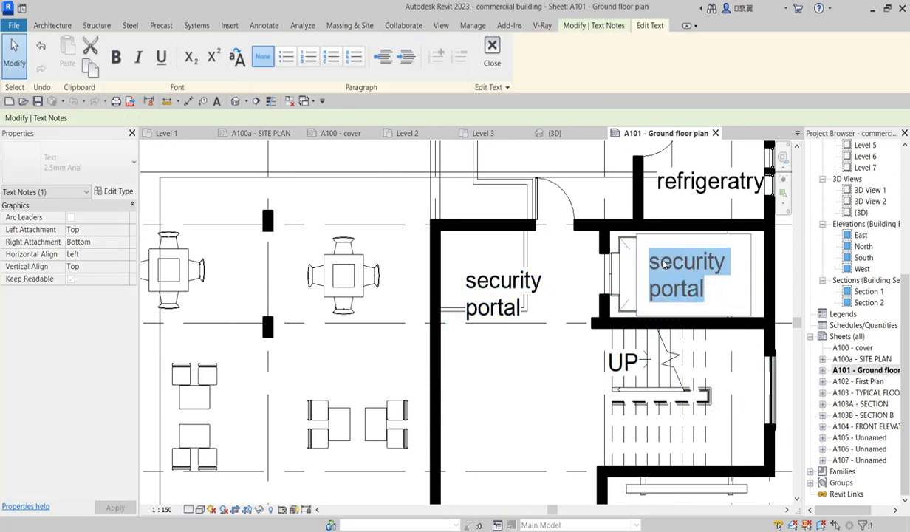
pyautogui.press('BackSpace')
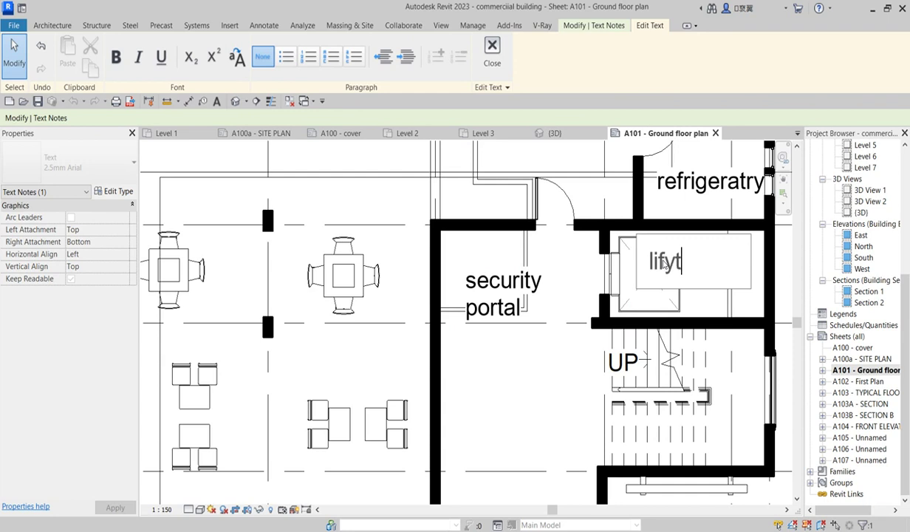
pyautogui.click(676, 271)
pyautogui.click(534, 398)
# Copy the "security portal" note to the porch outside the entrance double doors and position it between the two round columns
pyautogui.scroll(-4, 530, 413)
pyautogui.scroll(2, 529, 481)
pyautogui.click(517, 287)
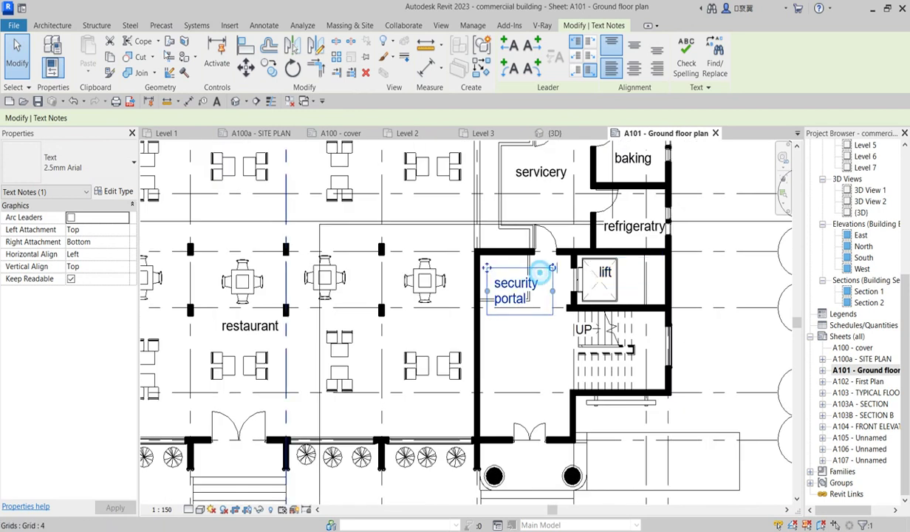
pyautogui.click(269, 67)
pyautogui.click(532, 283)
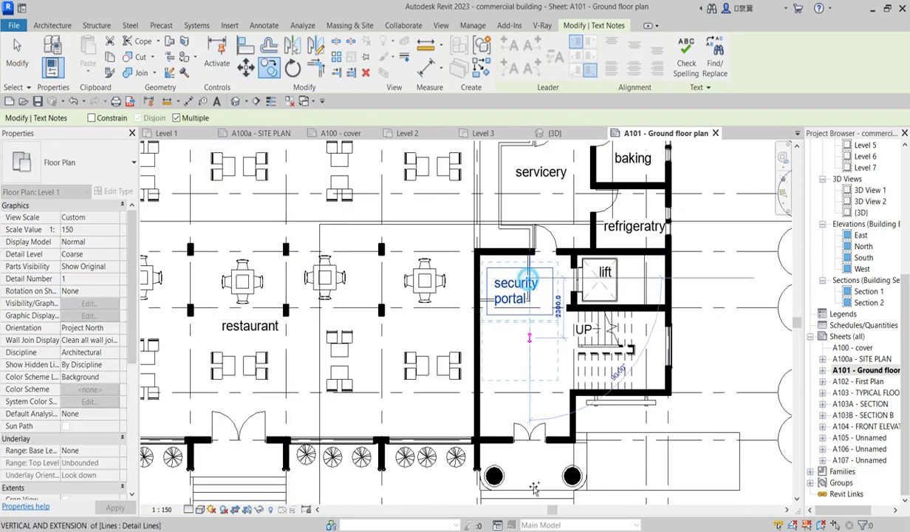
pyautogui.scroll(5, 534, 482)
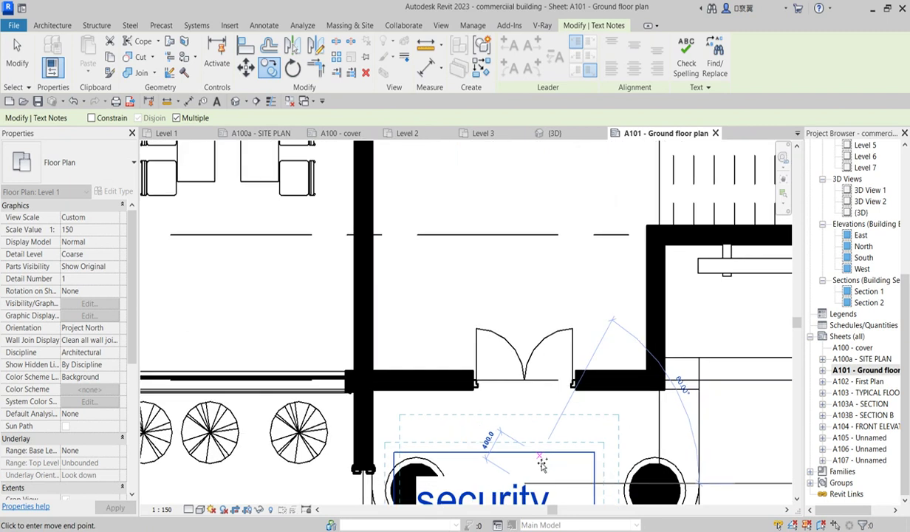
pyautogui.click(523, 484)
pyautogui.scroll(-5, 522, 484)
pyautogui.moveTo(450, 481); pyautogui.dragTo(479, 436)
# Change the copied note on the porch to read "entrance porch" on two lines
pyautogui.doubleClick(521, 465)
pyautogui.moveTo(491, 482); pyautogui.dragTo(492, 459)
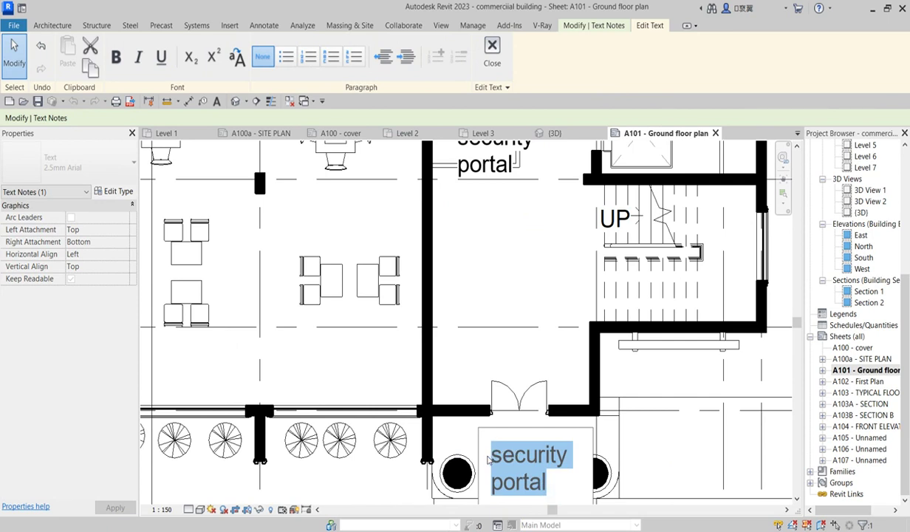
pyautogui.write('entran')
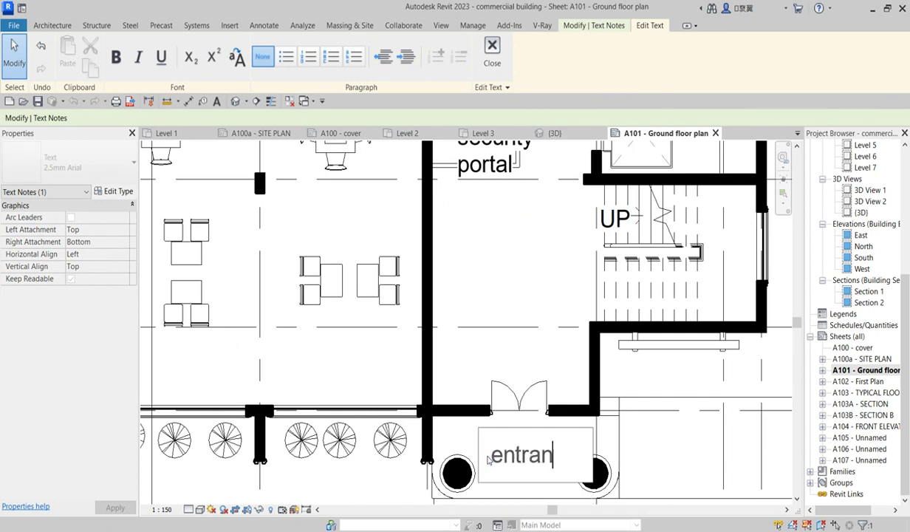
pyautogui.write('ce')
pyautogui.press('Return')
pyautogui.write('porch')
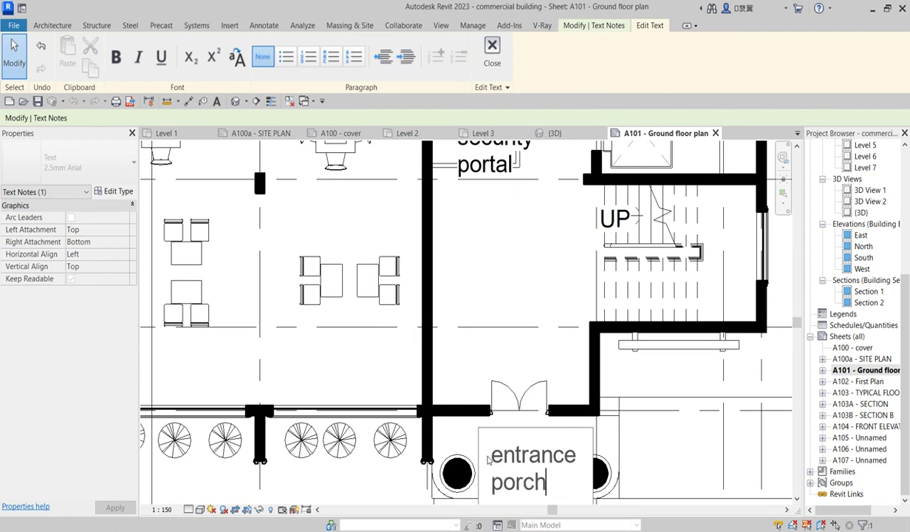
pyautogui.click(499, 319)
# Shift the "entrance porch" note slightly toward the entrance doors so it sits centred between the columns
pyautogui.scroll(-3, 499, 319)
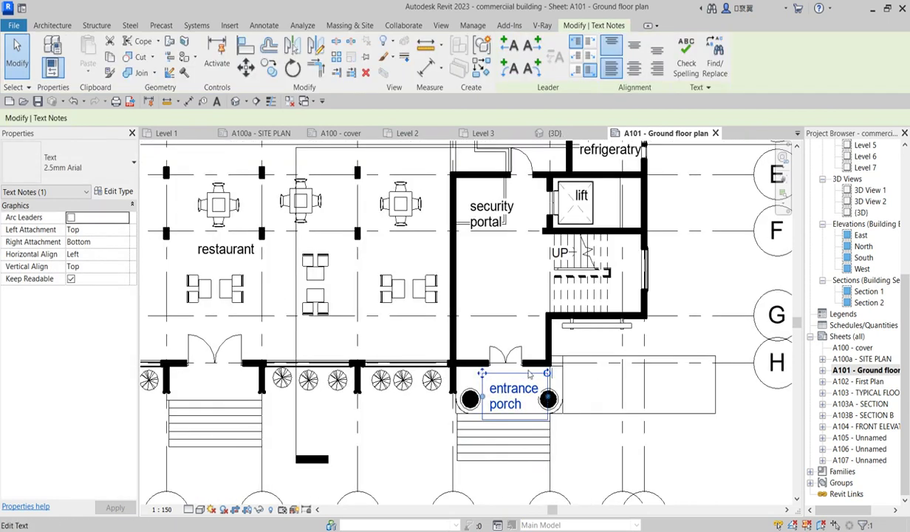
pyautogui.scroll(-2, 584, 410)
pyautogui.scroll(2, 529, 386)
pyautogui.moveTo(518, 369); pyautogui.dragTo(511, 362)
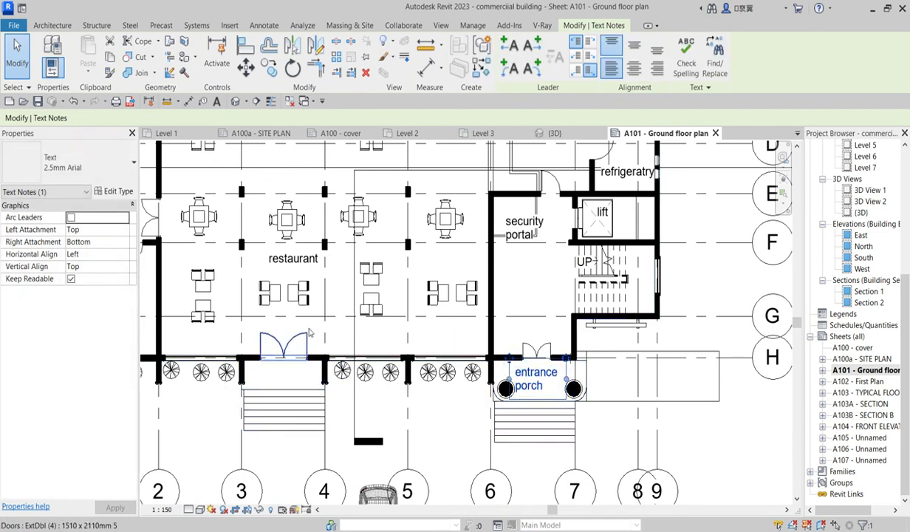
# Copy the "entrance porch" note into the room between grids 5 and 6, near grid B
pyautogui.scroll(-2, 521, 445)
pyautogui.scroll(-1, 520, 448)
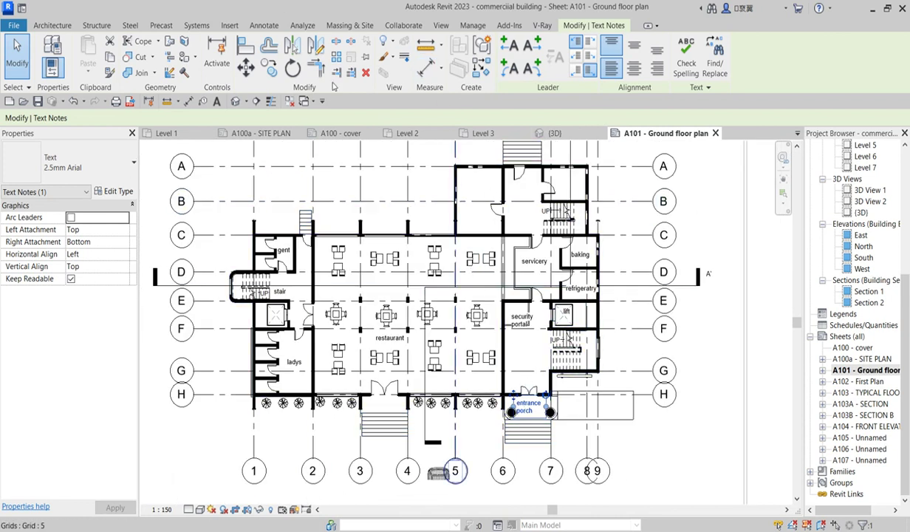
pyautogui.click(268, 67)
pyautogui.click(502, 414)
pyautogui.scroll(3, 483, 209)
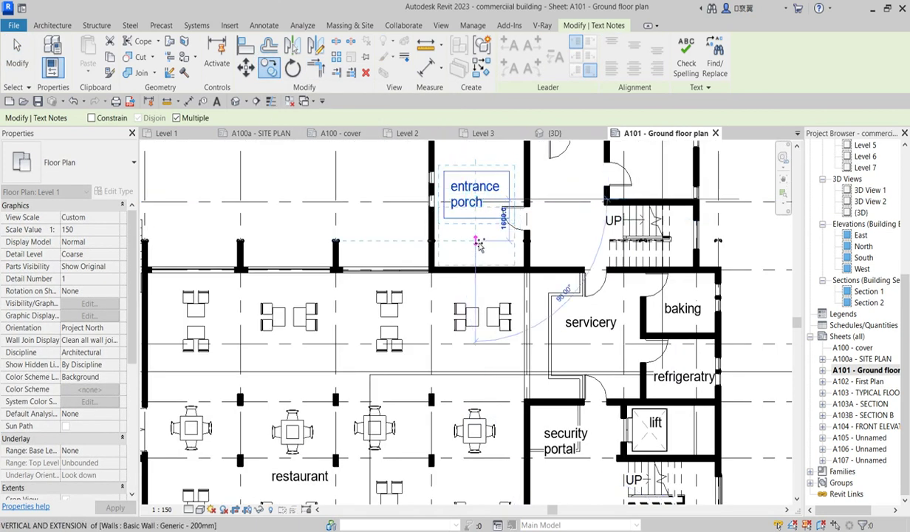
pyautogui.click(475, 188)
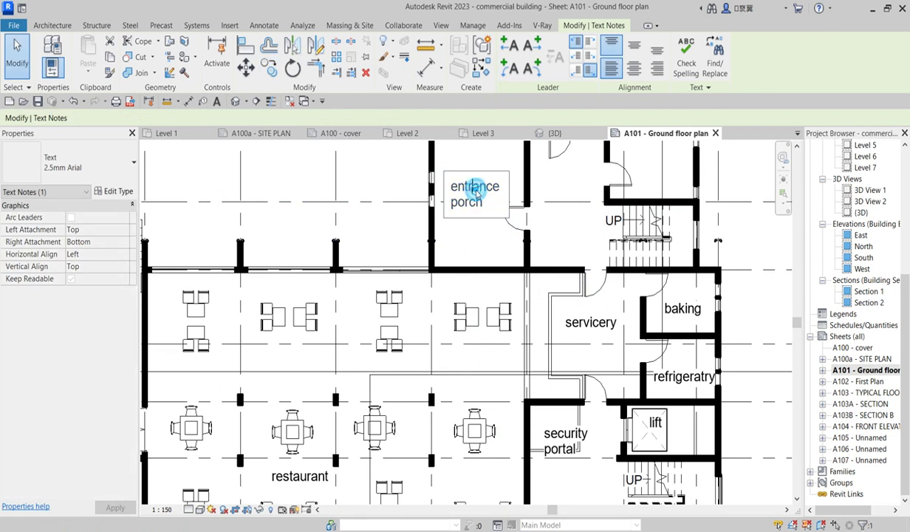
# Change the copied note in the room between grids 5 and 6 to read "office"
pyautogui.click(484, 207)
pyautogui.moveTo(484, 206); pyautogui.dragTo(456, 197)
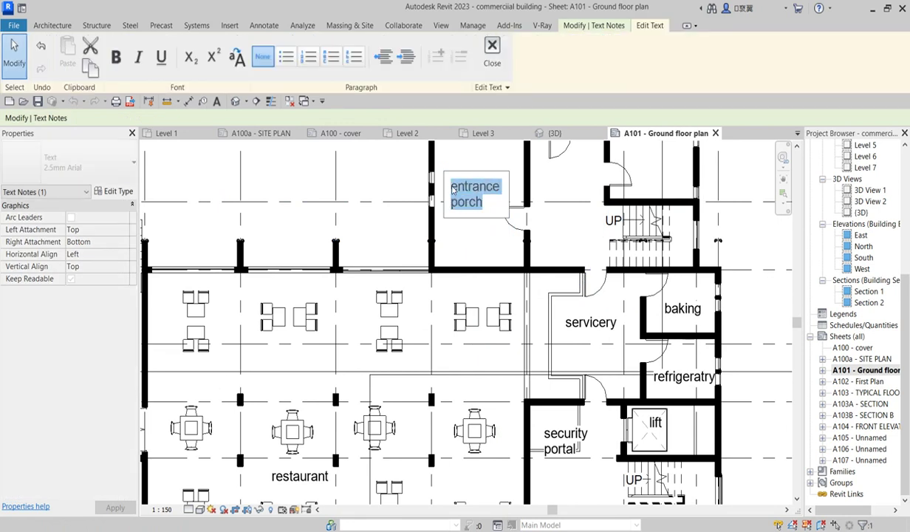
pyautogui.write('office')
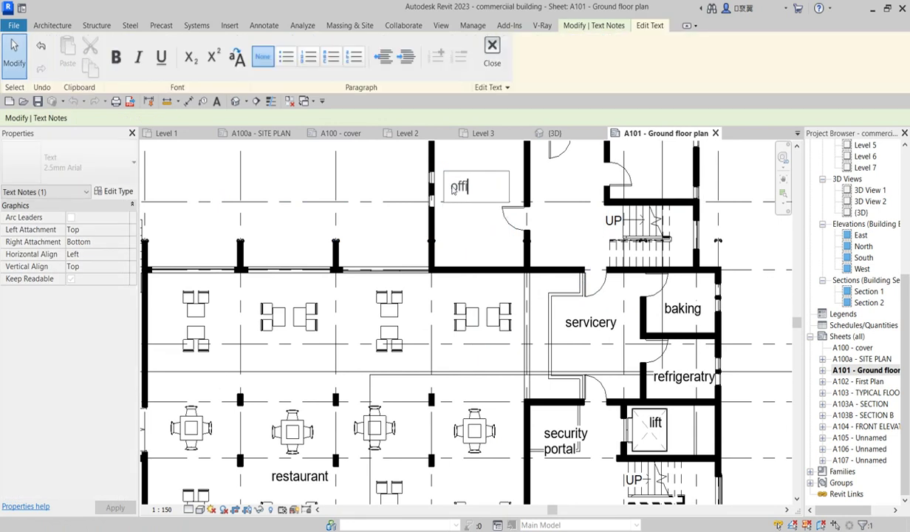
pyautogui.click(476, 243)
# Copy the "office" note into the small room between grids A and B, above the staircase
pyautogui.scroll(-3, 476, 247)
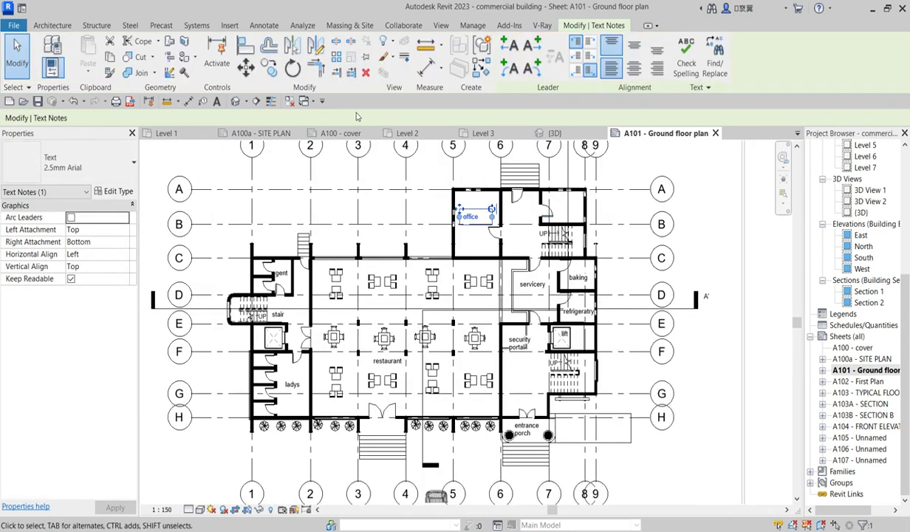
pyautogui.click(269, 68)
pyautogui.click(460, 209)
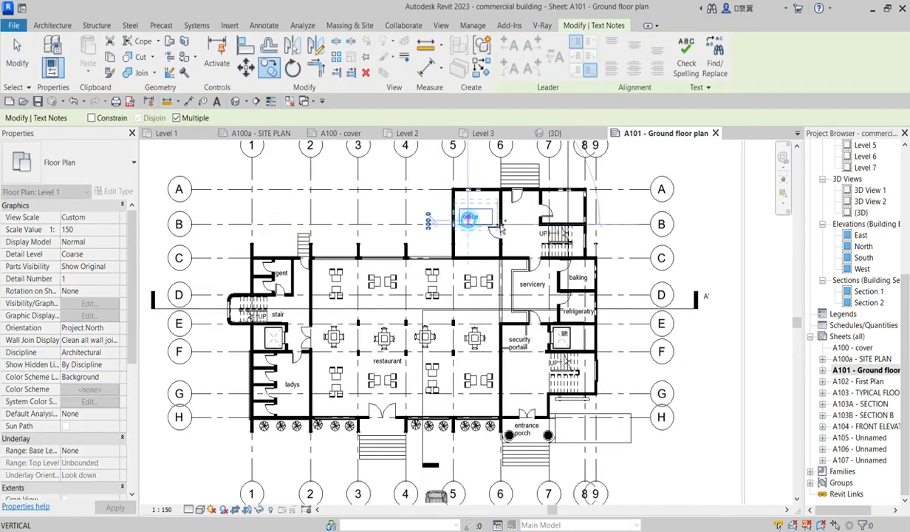
pyautogui.scroll(2, 569, 211)
pyautogui.click(563, 203)
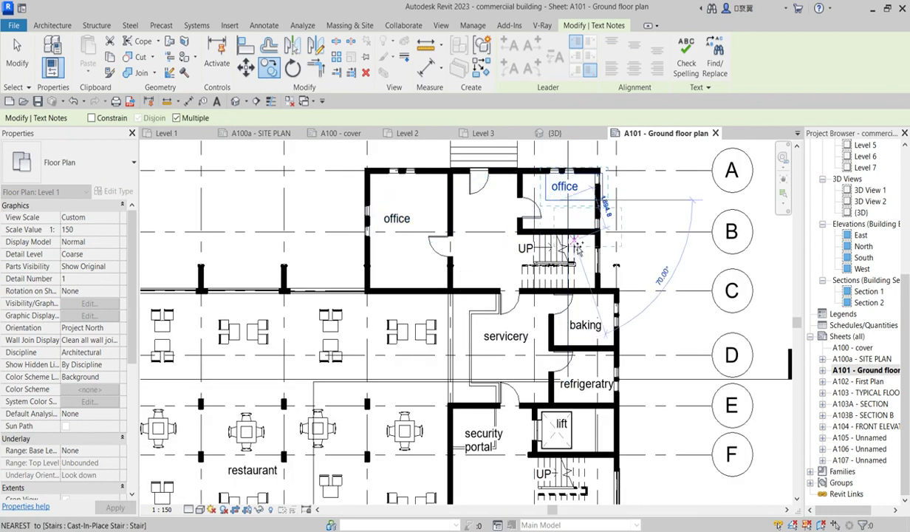
# Change the copied note in the small room above the staircase to read "cloak" and move it to the middle of the room
pyautogui.doubleClick(560, 190)
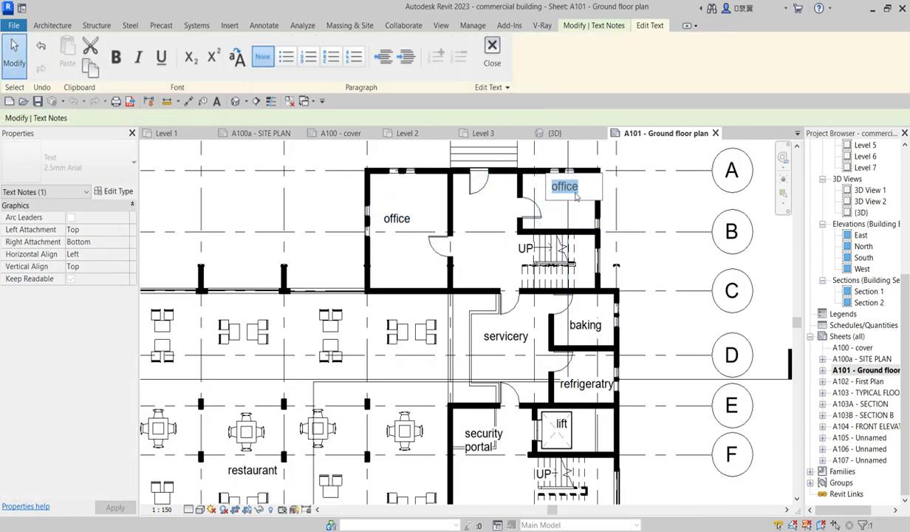
pyautogui.write('cloak')
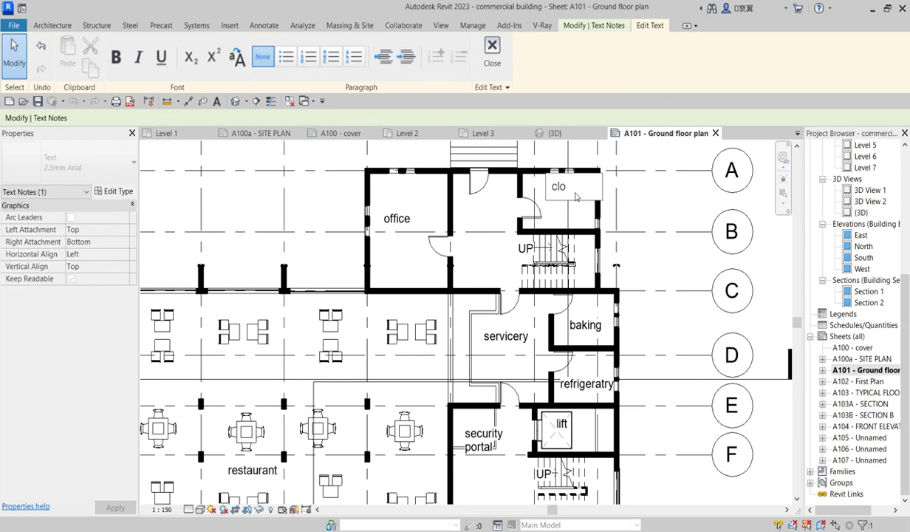
pyautogui.click(661, 212)
pyautogui.moveTo(546, 176); pyautogui.dragTo(539, 189)
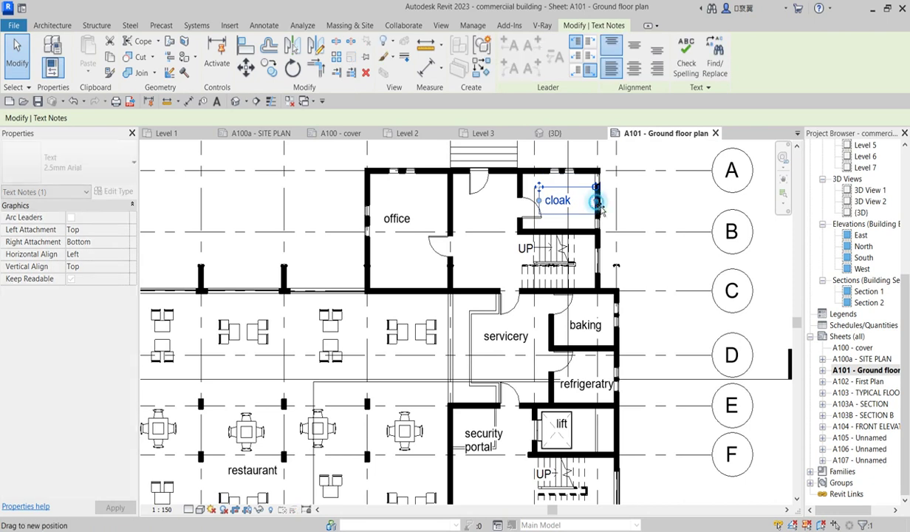
pyautogui.click(653, 208)
# Copy the "lift" note onto the second elevator, between grids 1 and 2 below the stair, and nudge it down to the cab's centre
pyautogui.scroll(-3, 630, 203)
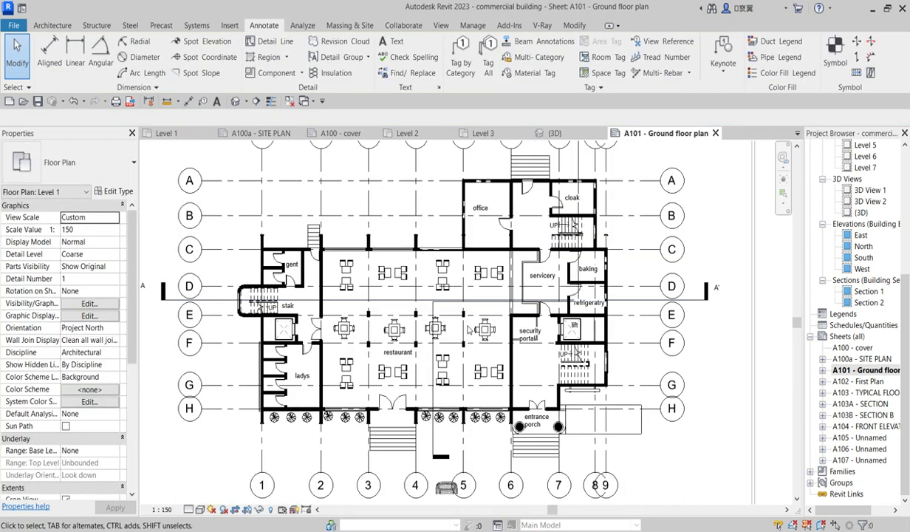
pyautogui.scroll(2, 291, 273)
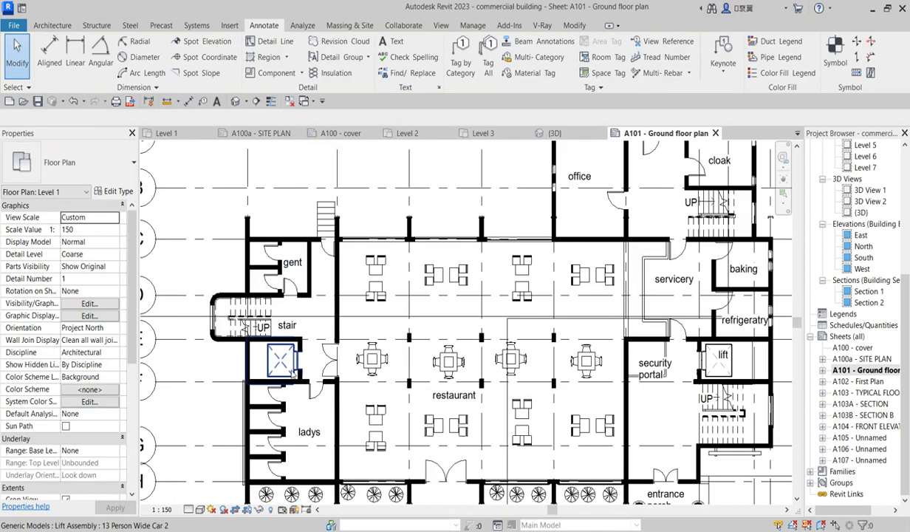
pyautogui.scroll(-3, 318, 351)
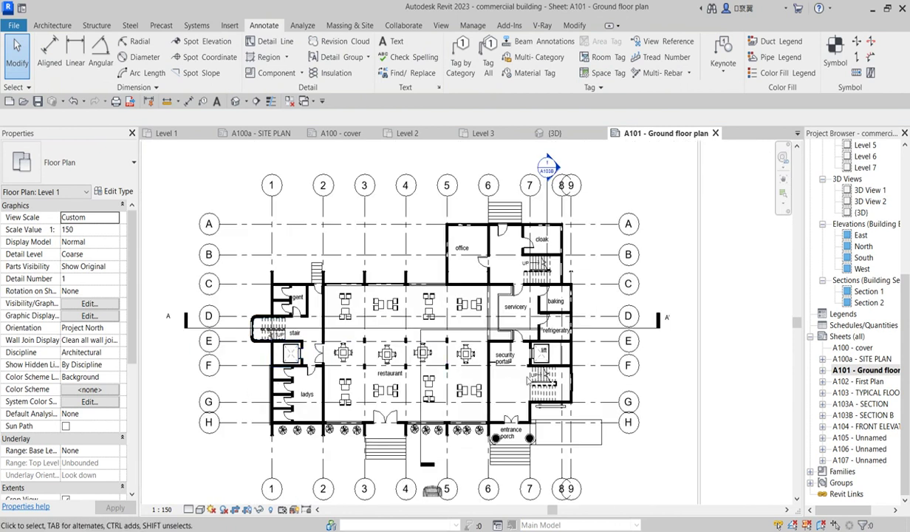
pyautogui.scroll(3, 554, 355)
pyautogui.scroll(2, 556, 340)
pyautogui.click(505, 322)
pyautogui.scroll(-3, 507, 324)
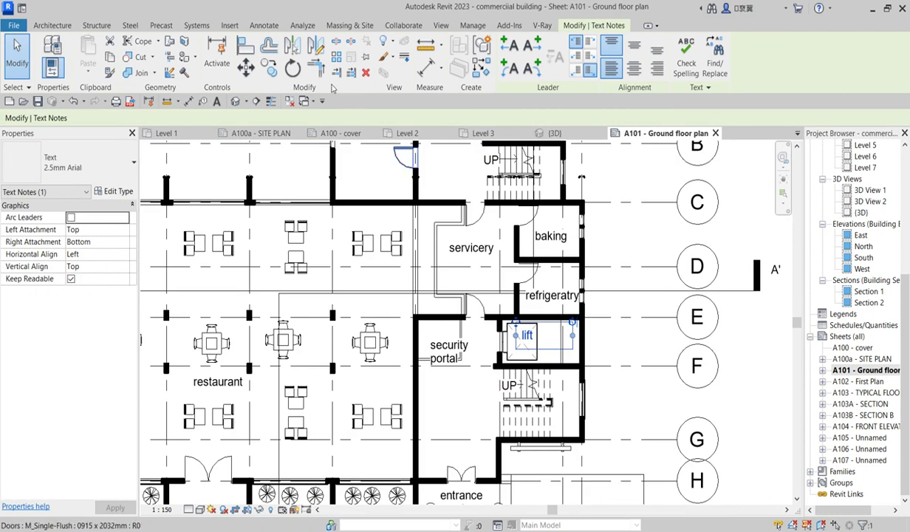
pyautogui.press('c')
pyautogui.press('o')
pyautogui.click(510, 325)
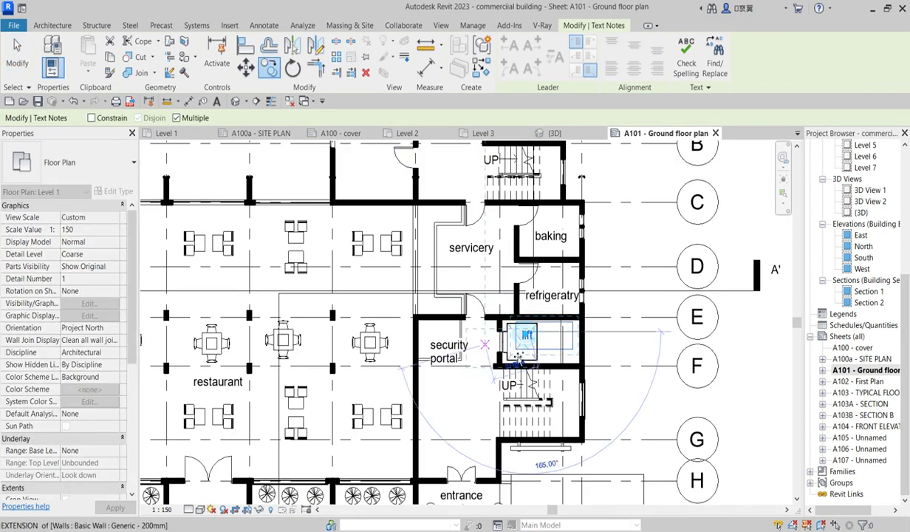
pyautogui.scroll(-2, 510, 325)
pyautogui.scroll(5, 235, 319)
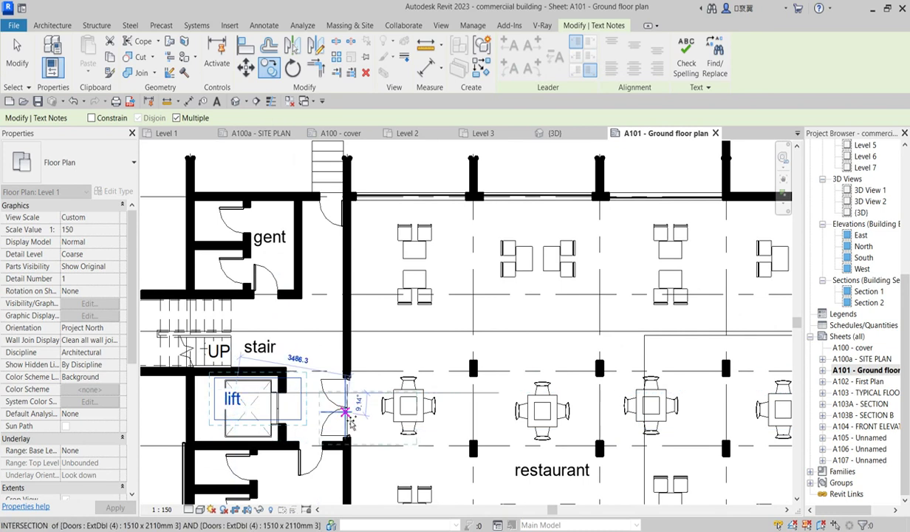
pyautogui.press('Escape')
pyautogui.press('Down')
pyautogui.click(315, 309)
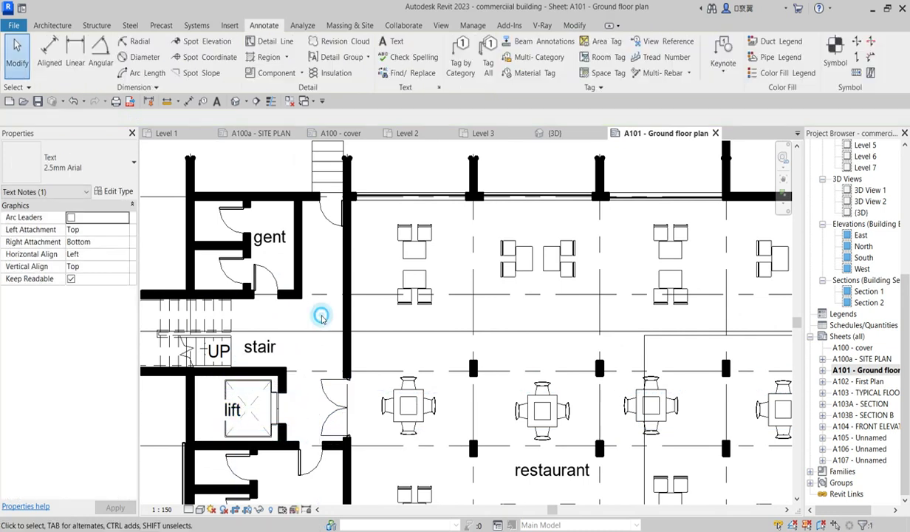
# Select all text notes of the same type as the "gent" note that are visible in the view
pyautogui.scroll(-2, 275, 249)
pyautogui.click(275, 248)
pyautogui.rightClick(275, 246)
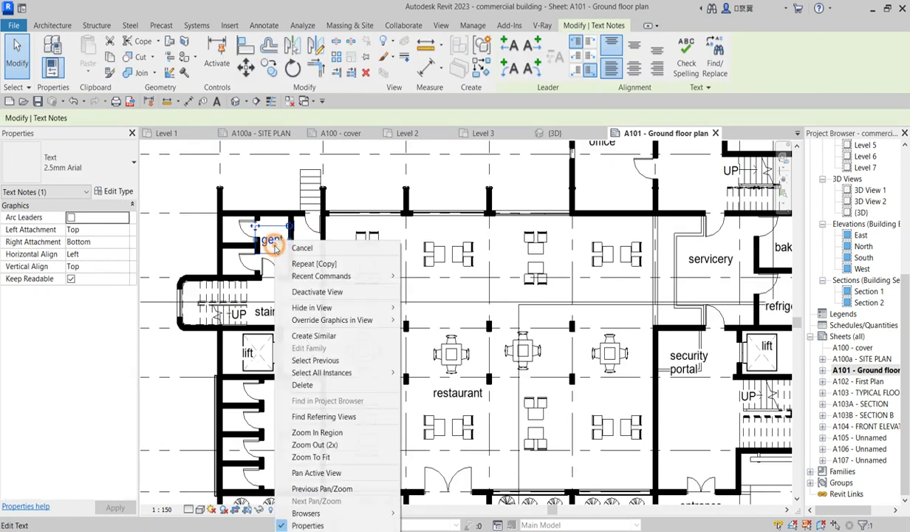
pyautogui.moveTo(354, 373)
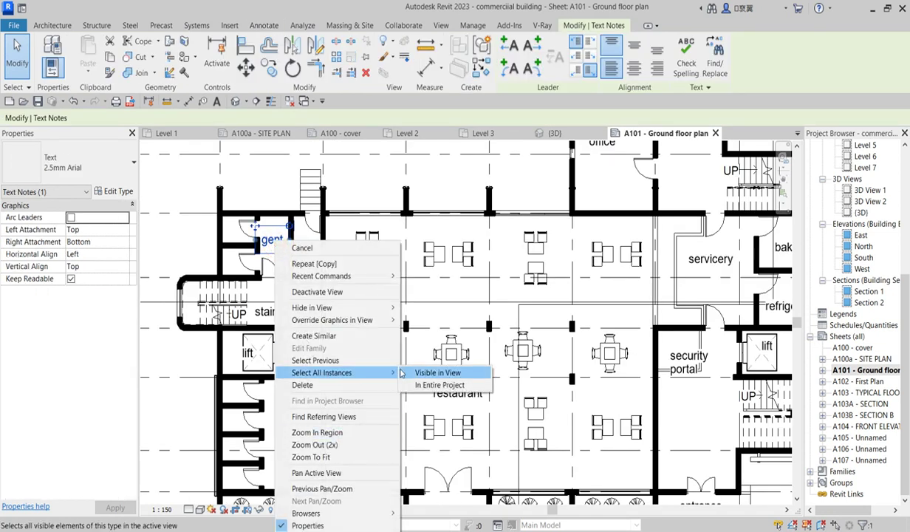
pyautogui.click(413, 369)
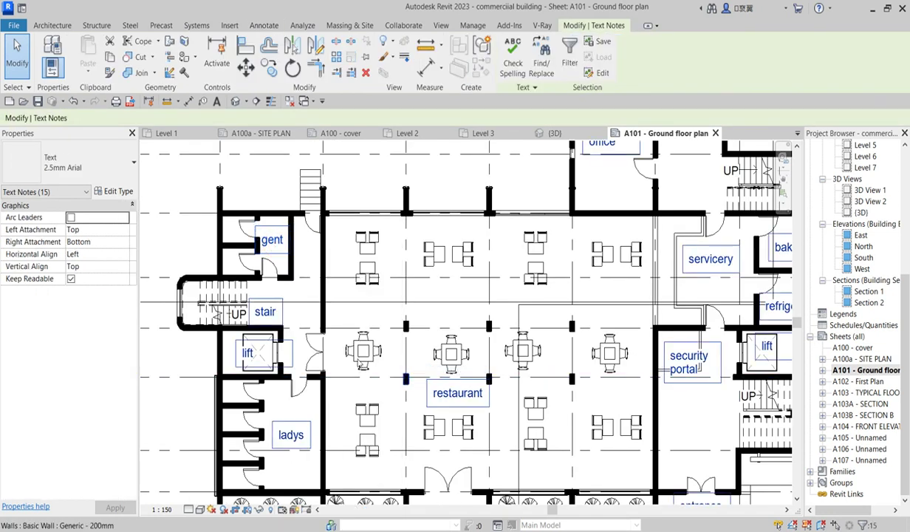
# Duplicate the selected notes' 2.5mm Arial text type as "ground letters"
pyautogui.click(119, 191)
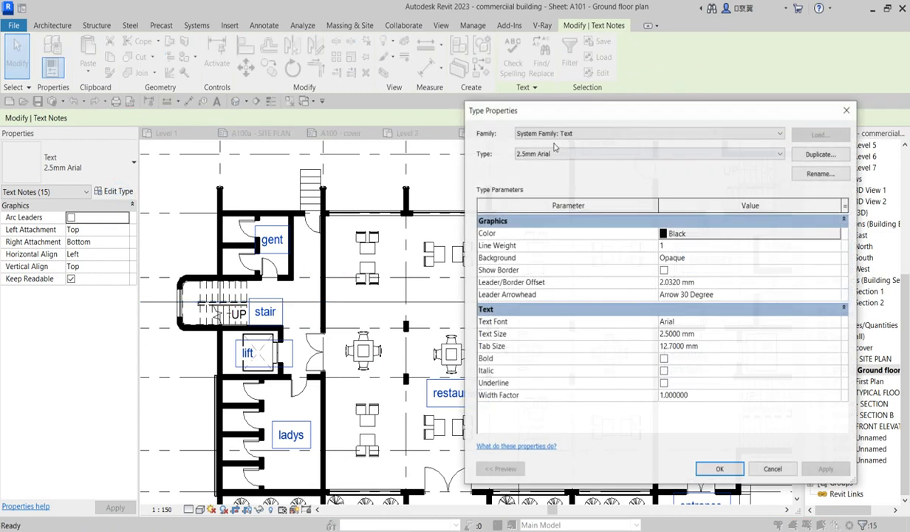
pyautogui.click(818, 155)
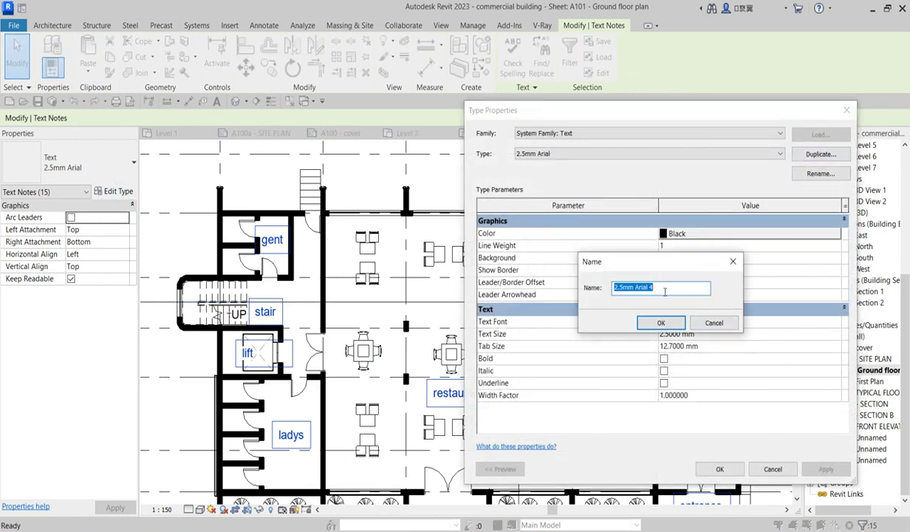
pyautogui.write('ground letters')
pyautogui.click(657, 322)
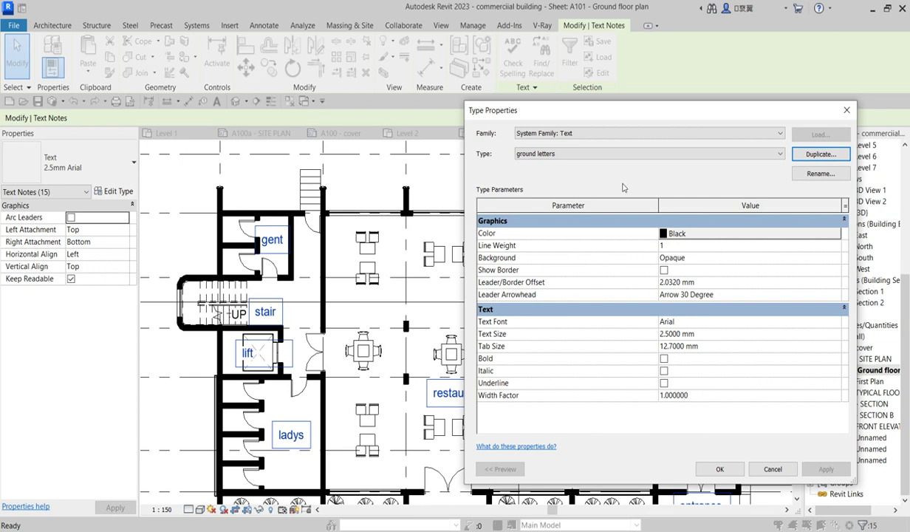
# Set the text font of the "ground letters" type to Technic, apply it and deselect the notes
pyautogui.click(663, 334)
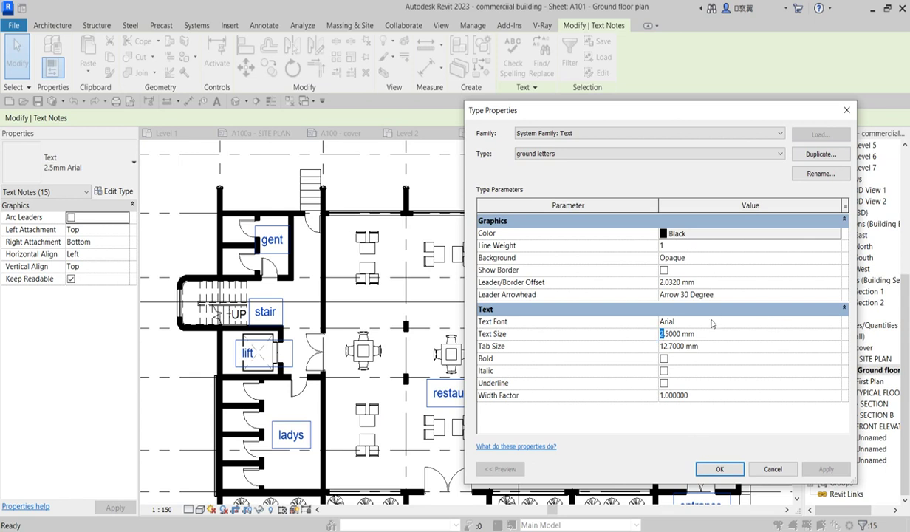
pyautogui.click(832, 324)
pyautogui.click(836, 323)
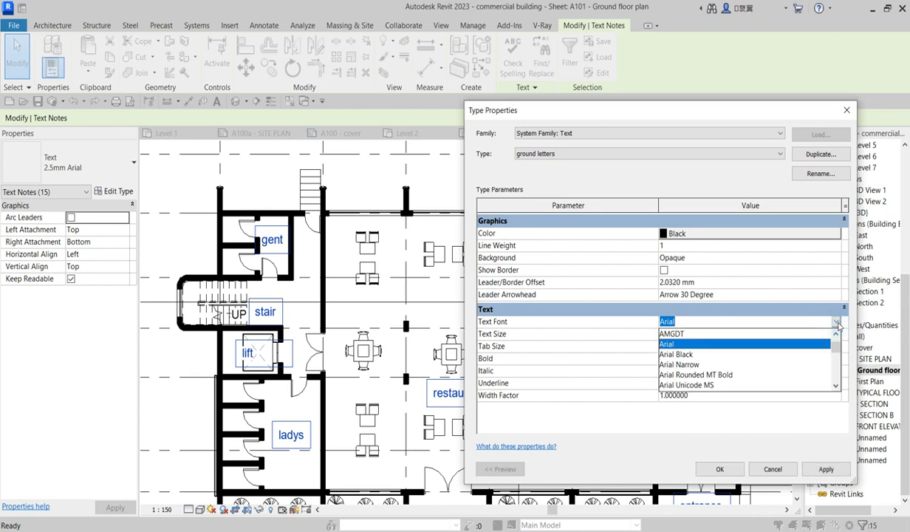
pyautogui.write('t')
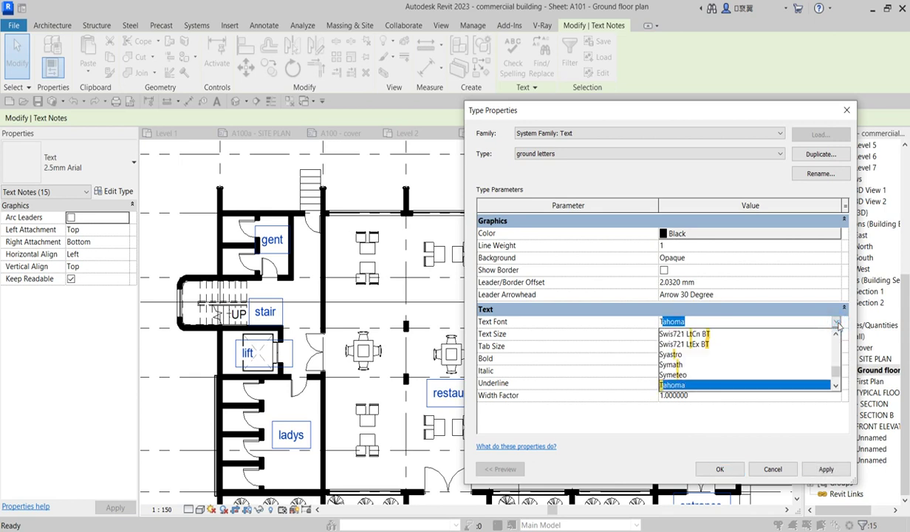
pyautogui.write('echnic')
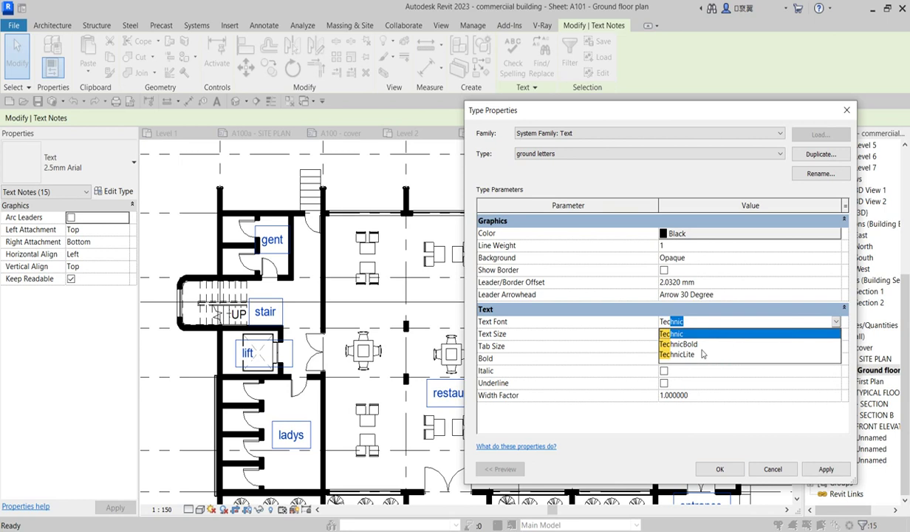
pyautogui.click(685, 333)
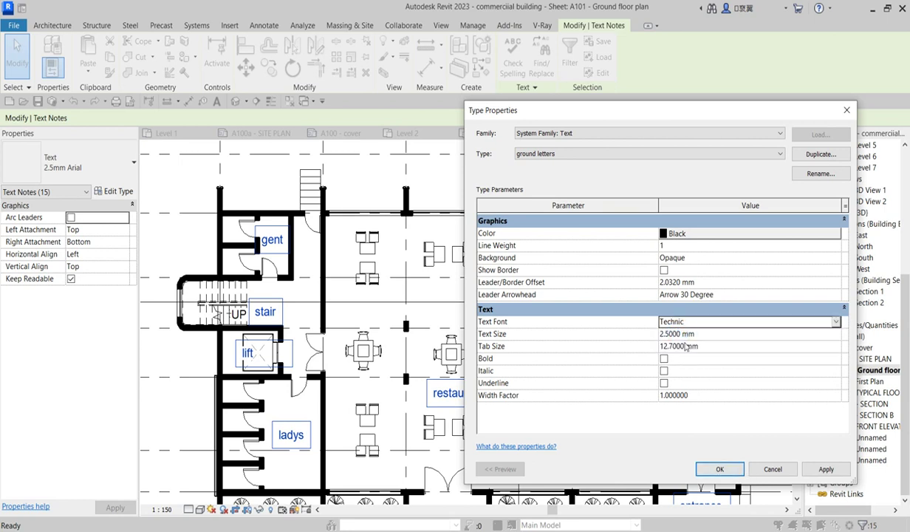
pyautogui.click(663, 336)
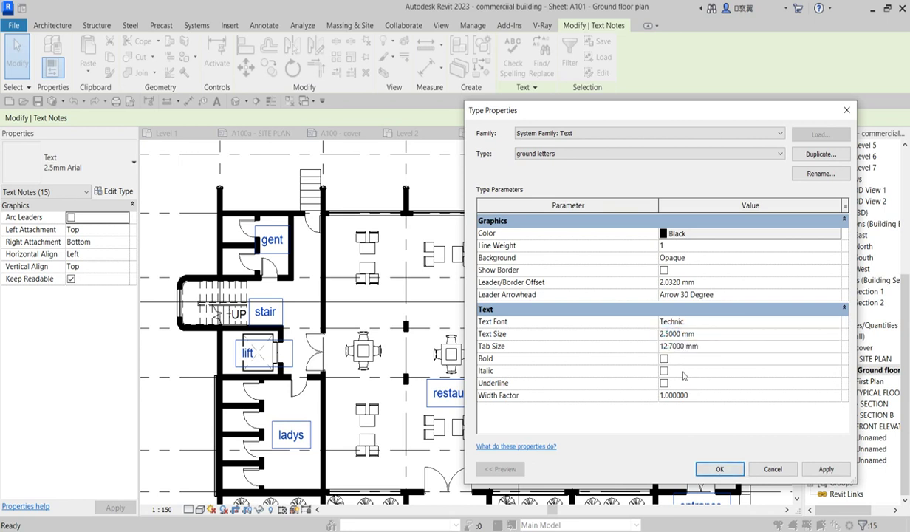
pyautogui.click(817, 472)
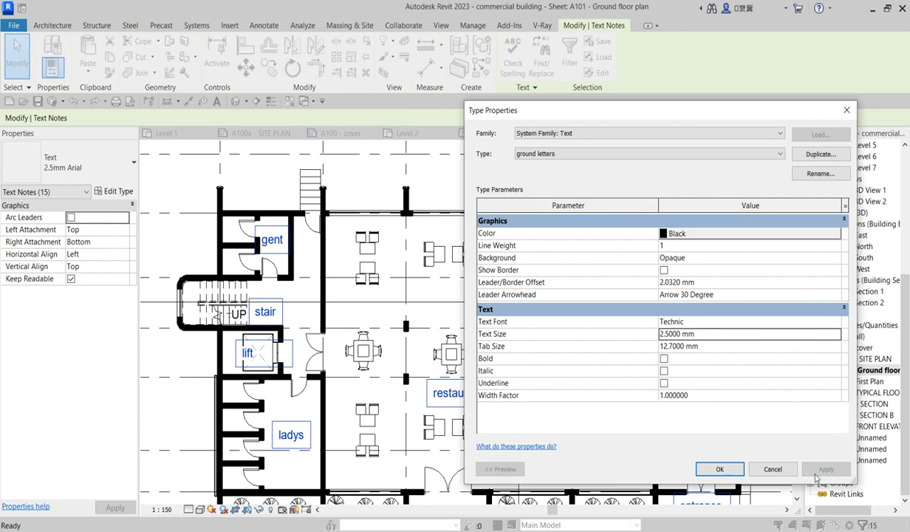
pyautogui.click(717, 470)
pyautogui.scroll(2, 405, 408)
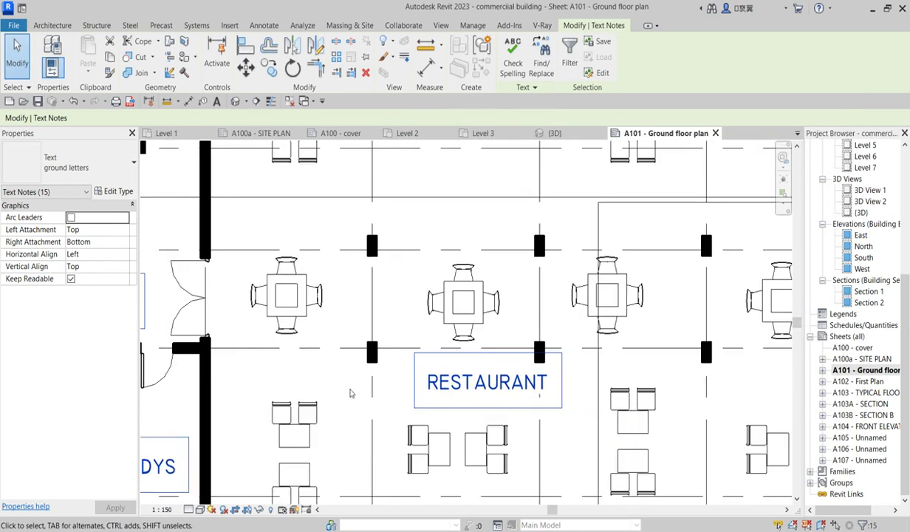
pyautogui.click(347, 382)
# Make the "ground letters" text type bold through the "security portal" note's type properties
pyautogui.scroll(-4, 347, 382)
pyautogui.scroll(3, 583, 381)
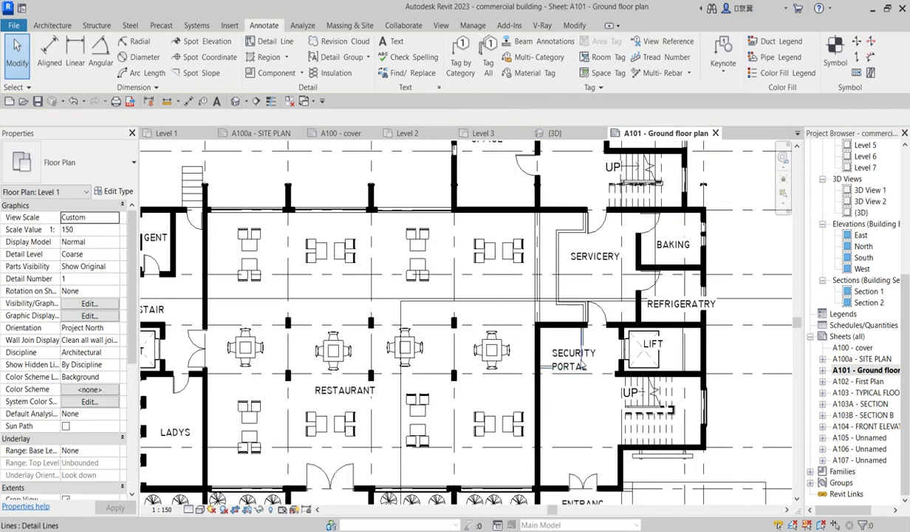
pyautogui.click(595, 360)
pyautogui.click(115, 191)
pyautogui.click(665, 362)
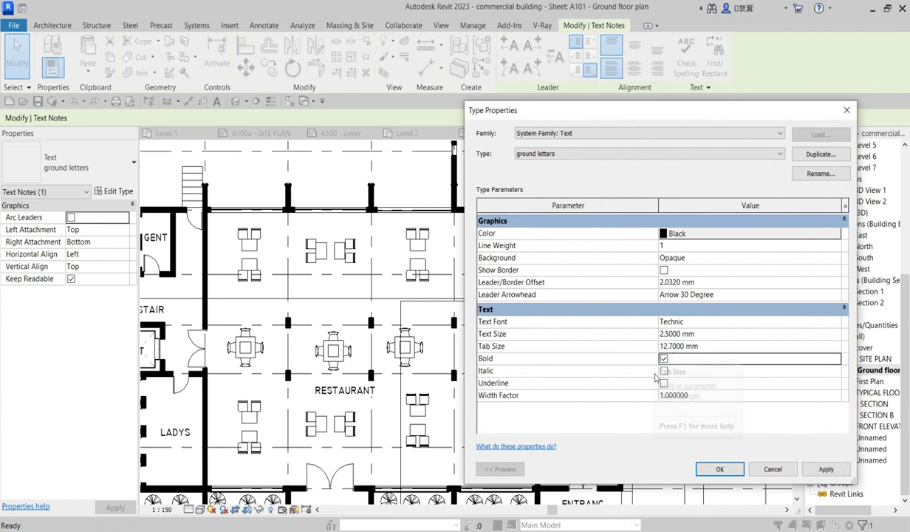
pyautogui.click(710, 349)
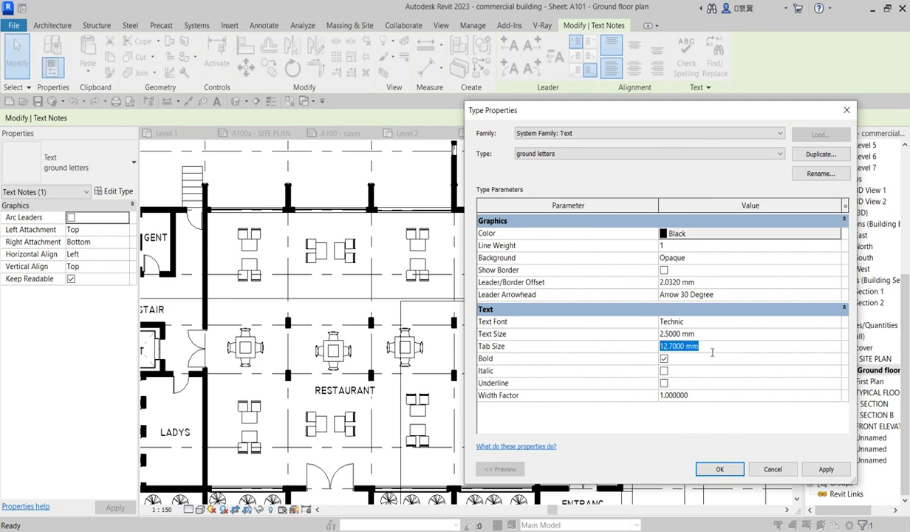
pyautogui.click(720, 469)
# Widen the "security portal" note so each word fits on its own line
pyautogui.scroll(1, 591, 384)
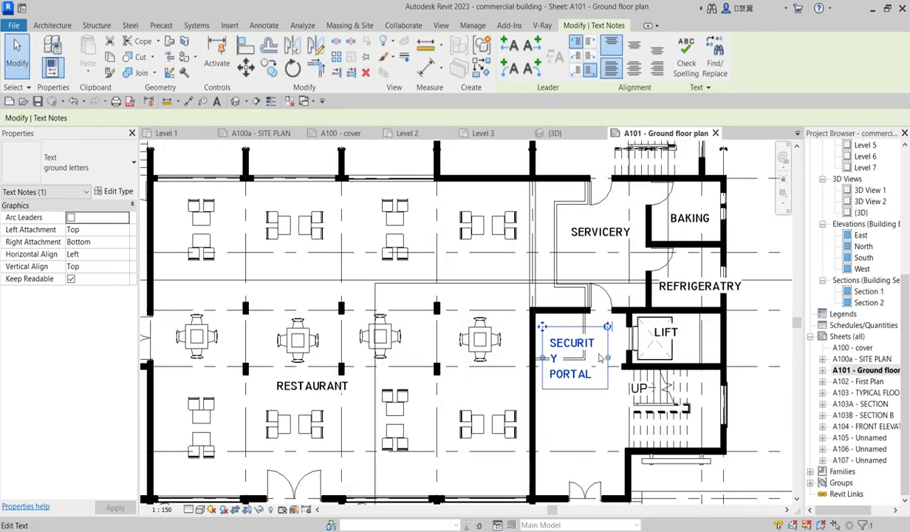
pyautogui.moveTo(610, 358); pyautogui.dragTo(620, 359)
pyautogui.click(589, 413)
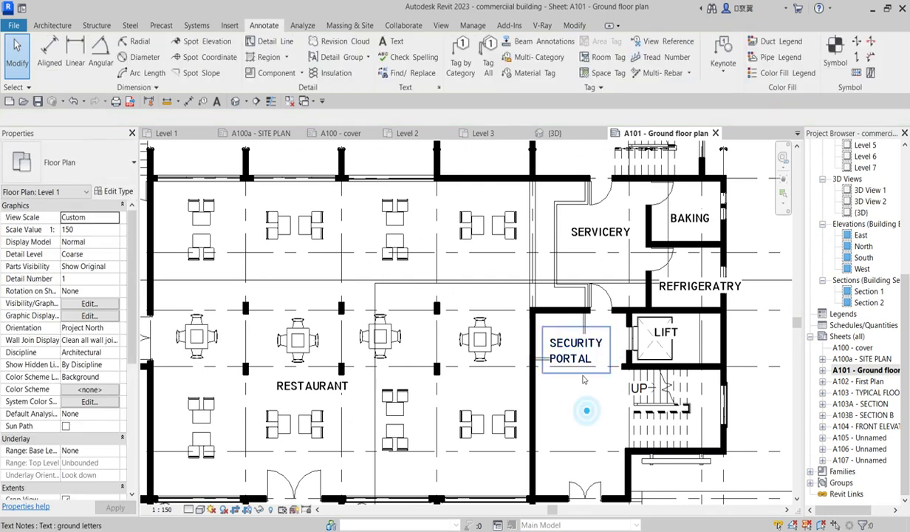
# Narrow the "refrigeratry" note so it wraps onto two lines and move it inside its room between grids D and E
pyautogui.scroll(-3, 589, 399)
pyautogui.scroll(3, 649, 333)
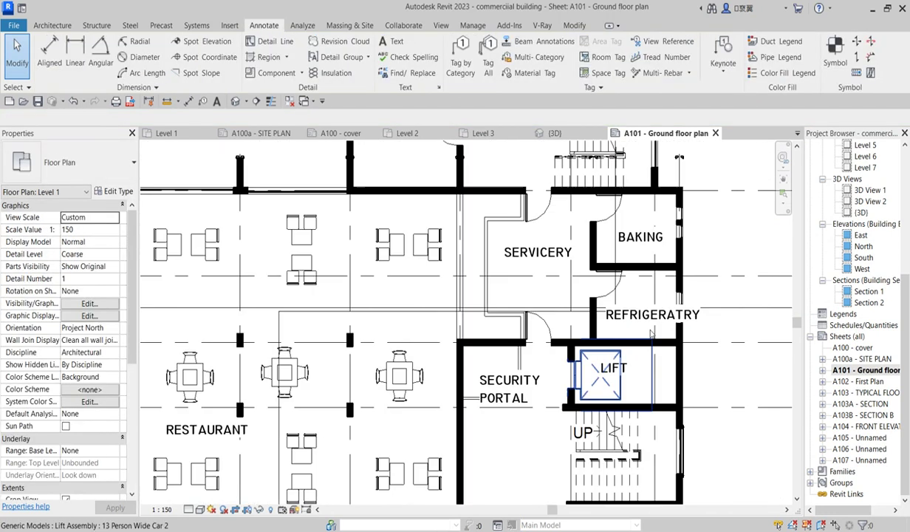
pyautogui.click(651, 329)
pyautogui.moveTo(709, 315); pyautogui.dragTo(678, 314)
pyautogui.moveTo(596, 297); pyautogui.dragTo(591, 282)
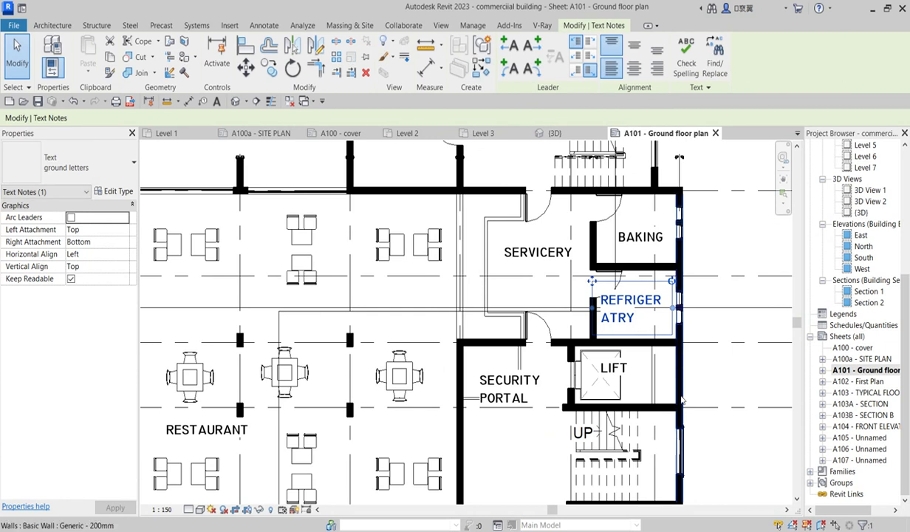
# Move the "restaurant" note up between grids D and E, just past grid 3 in the dining hall
pyautogui.scroll(-3, 620, 334)
pyautogui.scroll(3, 584, 292)
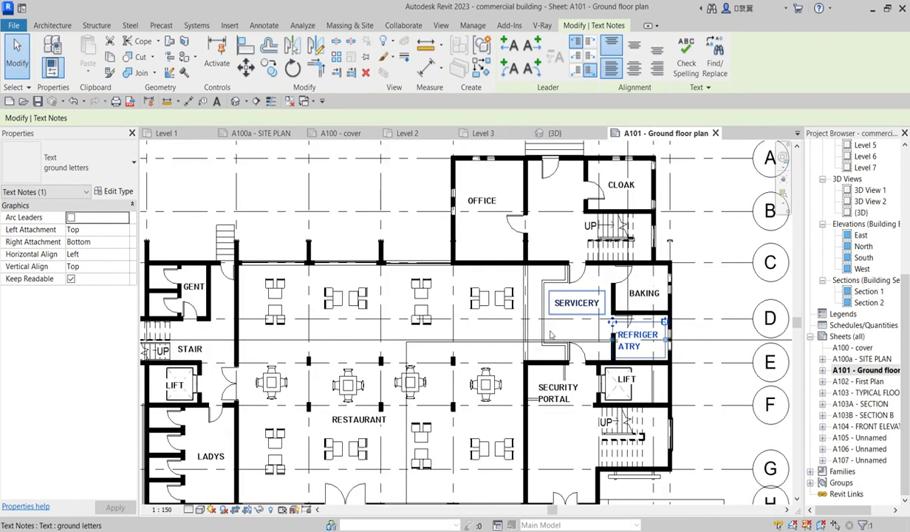
pyautogui.scroll(-3, 584, 292)
pyautogui.scroll(2, 437, 396)
pyautogui.click(440, 396)
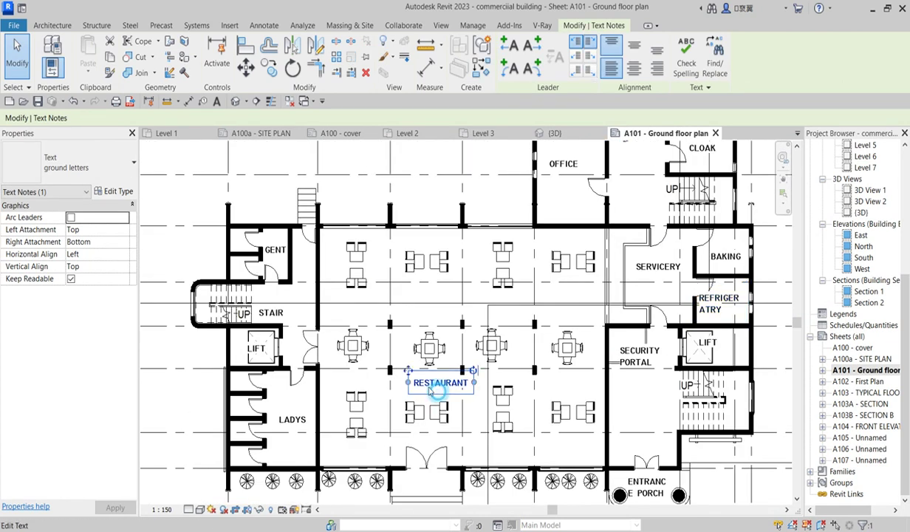
pyautogui.moveTo(408, 369); pyautogui.dragTo(378, 293)
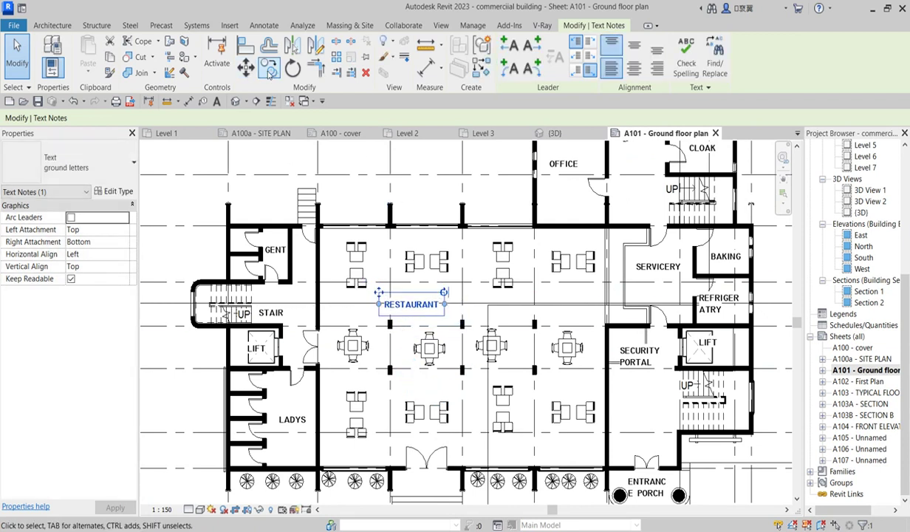
# Copy the "restaurant" note three times in the hall: between grids F and G near grid 3, and in both rows at grid 5
pyautogui.click(269, 66)
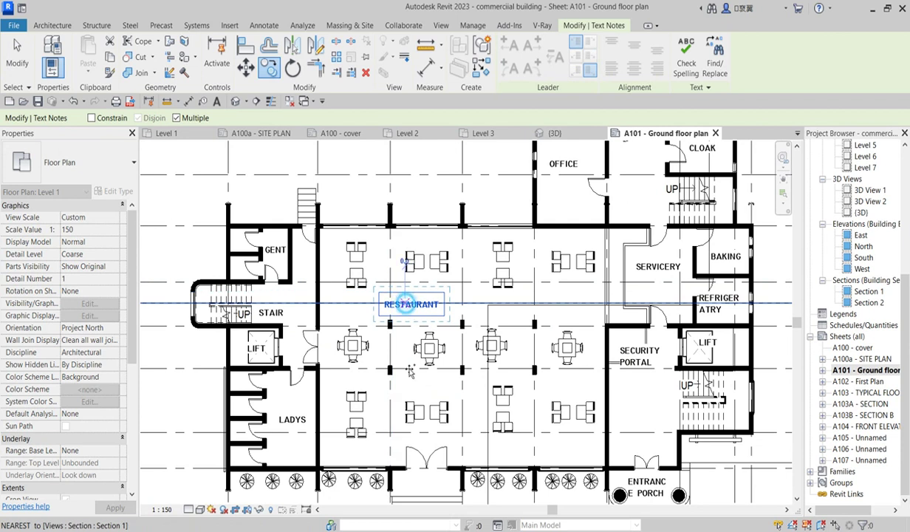
pyautogui.click(406, 392)
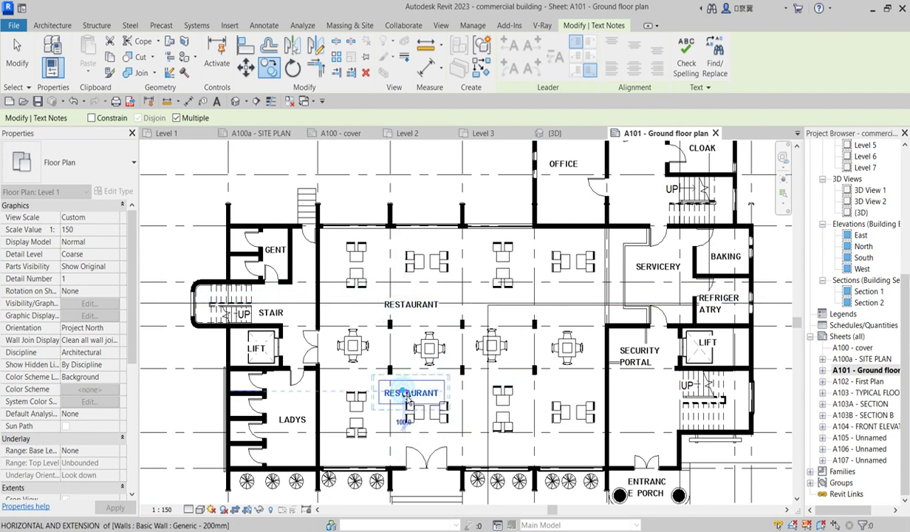
pyautogui.click(542, 392)
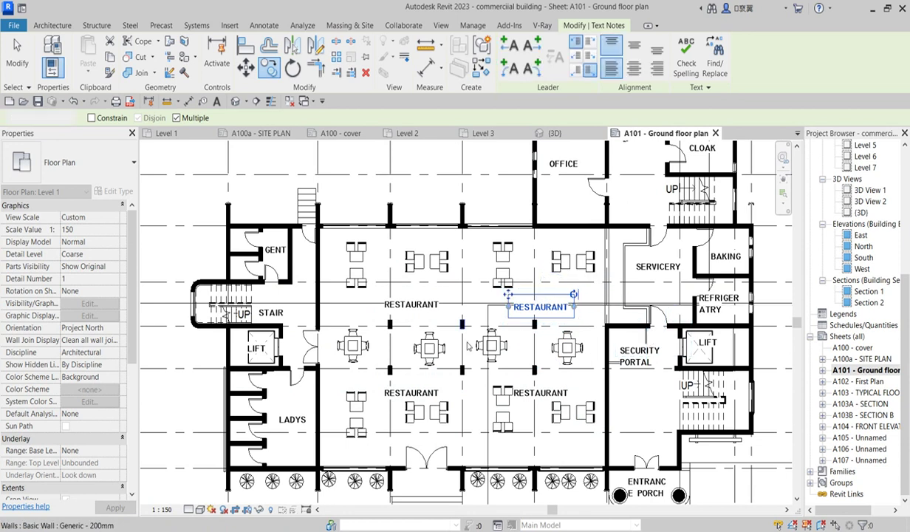
pyautogui.press('Escape')
# Fit the ground floor sheet in view, and open the Level 2 floor plan
pyautogui.press('z')
pyautogui.press('f')
pyautogui.scroll(-1, 480, 310)
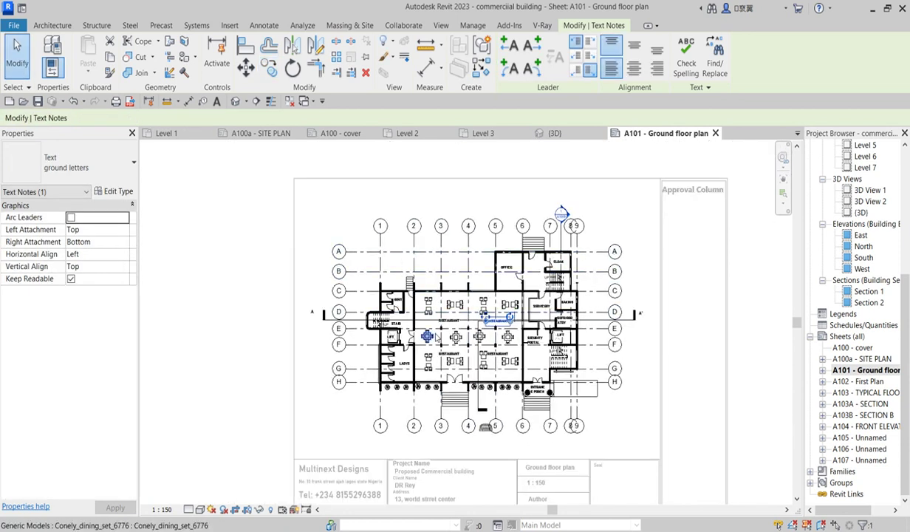
pyautogui.scroll(3, 408, 317)
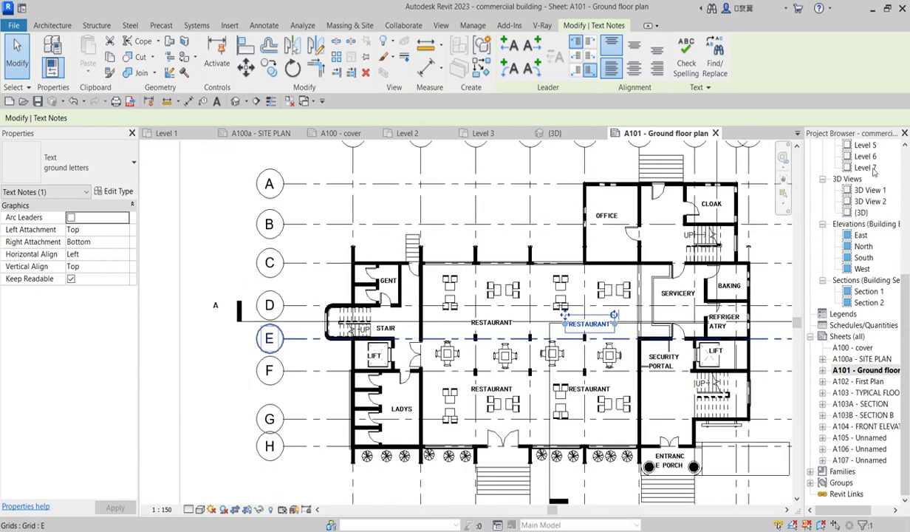
pyautogui.moveTo(904, 294)
pyautogui.mouseDown()
pyautogui.moveTo(905, 222)
pyautogui.moveTo(879, 210)
pyautogui.mouseUp()
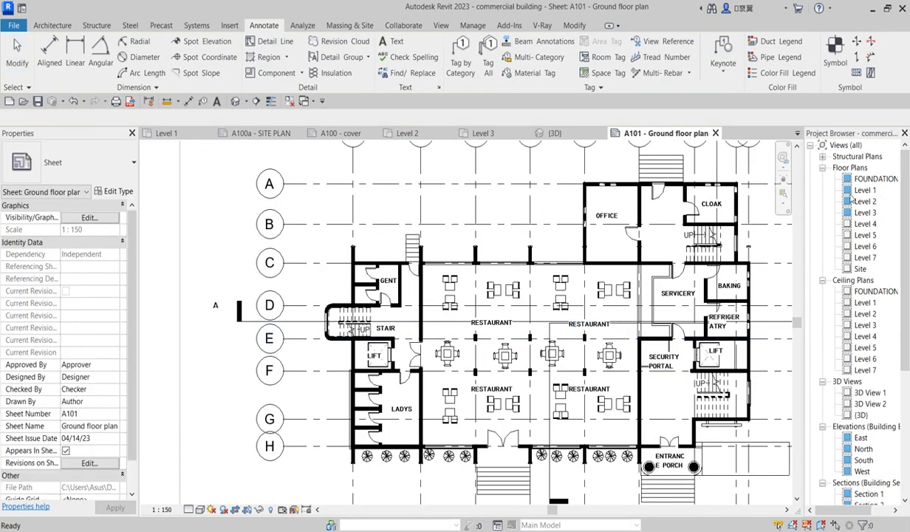
pyautogui.click(865, 190)
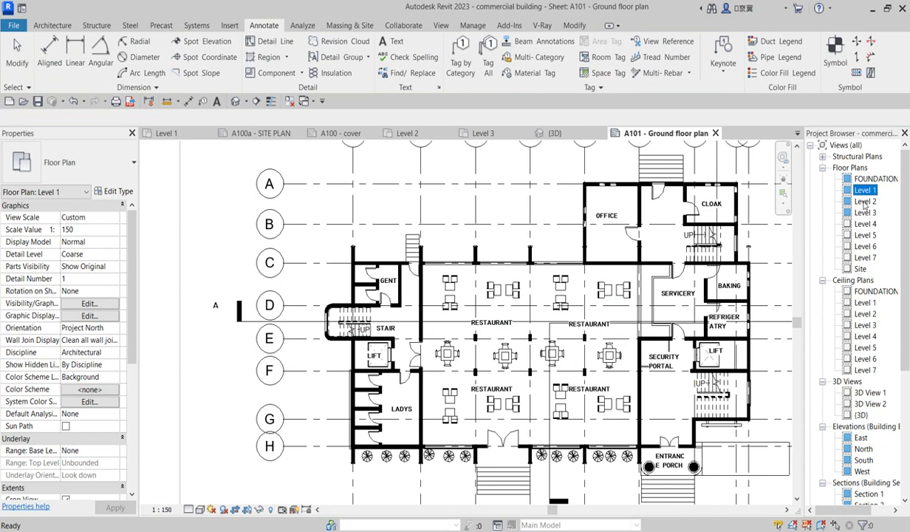
pyautogui.doubleClick(865, 201)
pyautogui.click(463, 357)
# Place a text note reading "shoping" in the Level 2 main hall, between grids 3 and 4 and grids E and F
pyautogui.scroll(-2, 409, 351)
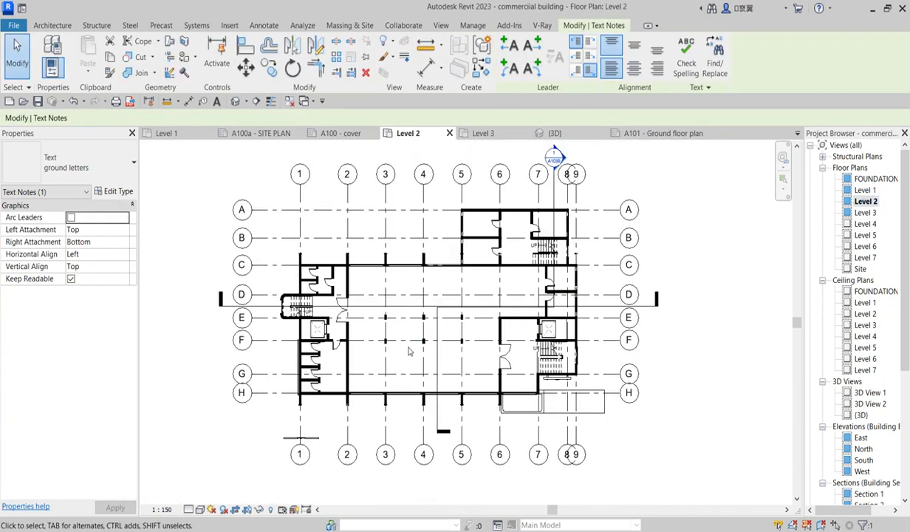
pyautogui.scroll(2, 364, 311)
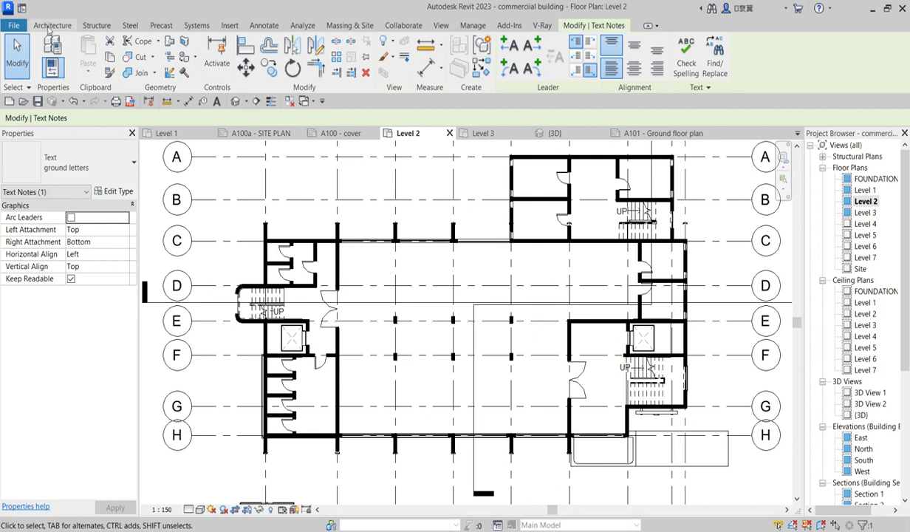
pyautogui.click(264, 26)
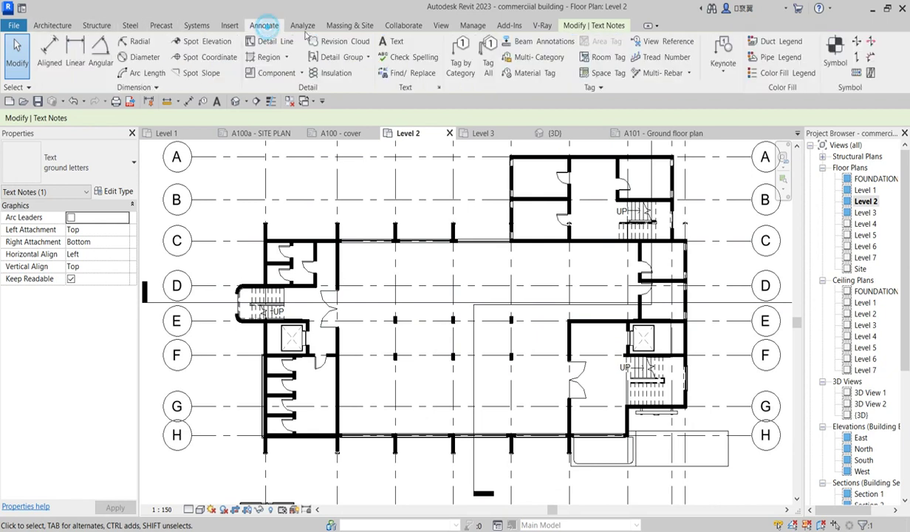
pyautogui.click(385, 42)
pyautogui.scroll(2, 413, 344)
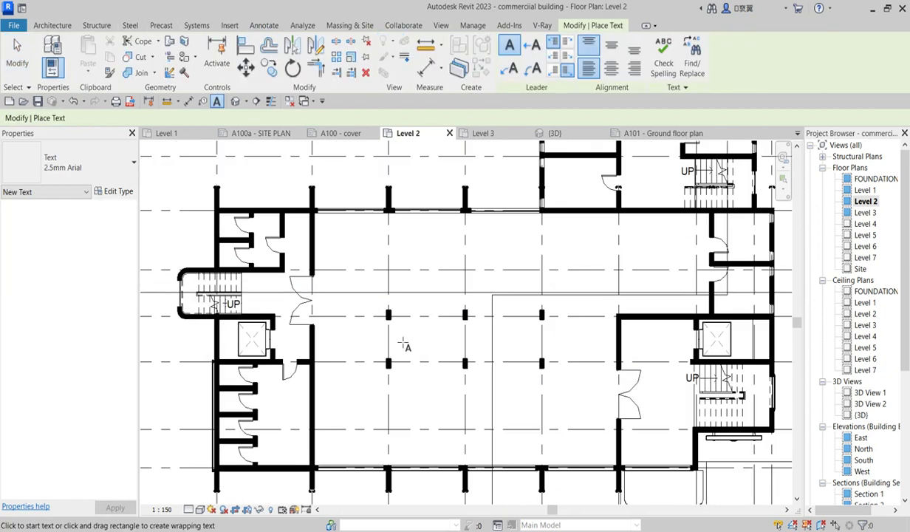
pyautogui.click(397, 338)
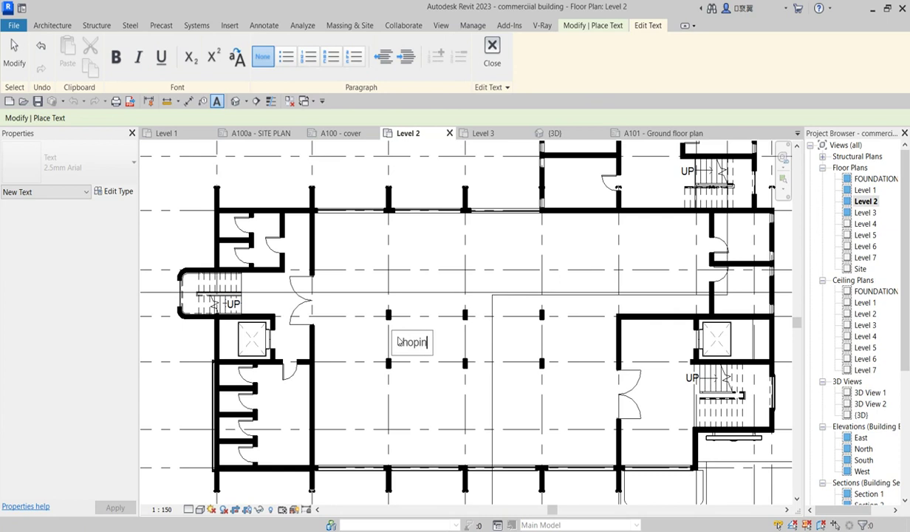
pyautogui.click(423, 388)
pyautogui.scroll(-2, 421, 384)
pyautogui.scroll(1, 361, 422)
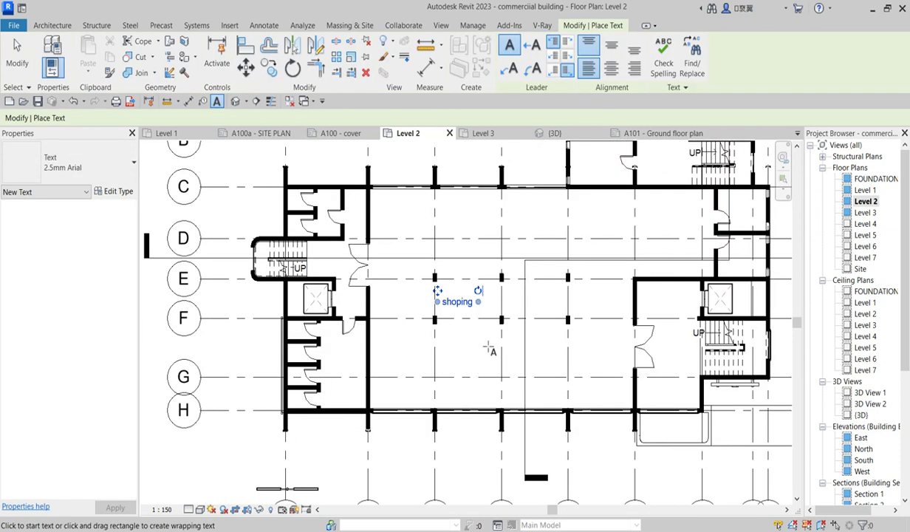
# End text placement on Level 2 and open the Level 1 floor plan
pyautogui.scroll(-1, 420, 400)
pyautogui.rightClick(503, 250)
pyautogui.click(533, 255)
pyautogui.doubleClick(865, 191)
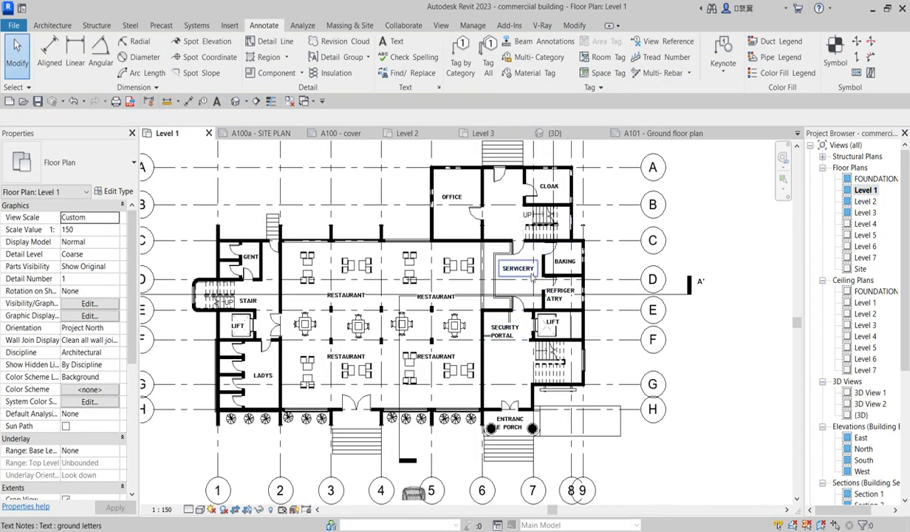
# Select all "ground letters" text notes visible in the Level 1 plan and copy them to the clipboard
pyautogui.click(529, 274)
pyautogui.rightClick(530, 272)
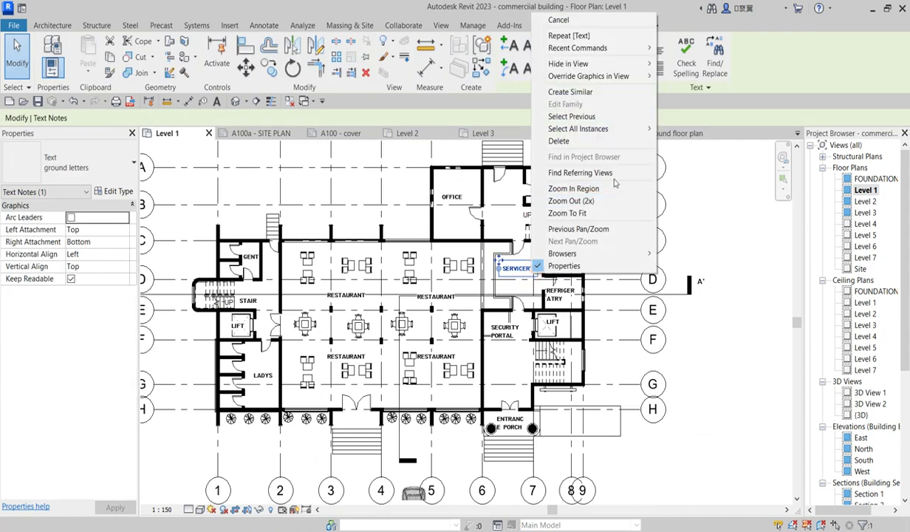
pyautogui.moveTo(636, 129)
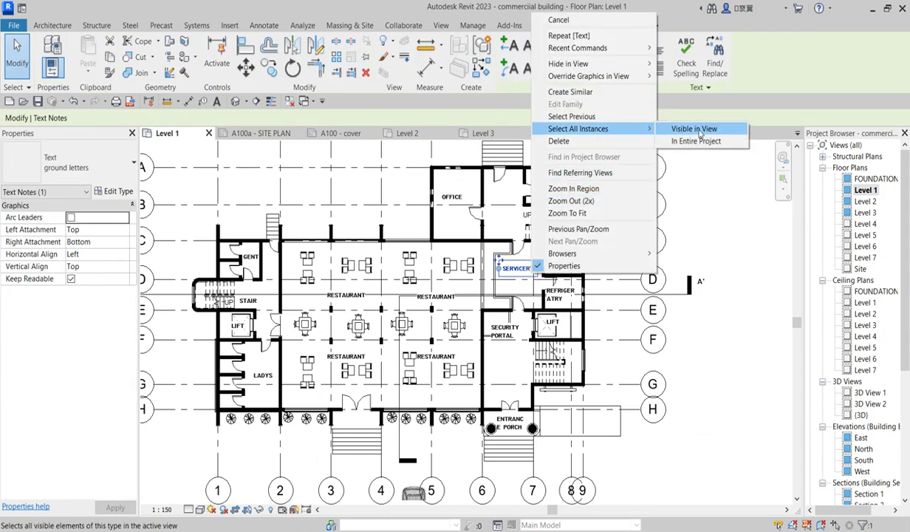
pyautogui.click(695, 129)
pyautogui.hotkey('ctrl', 'c')
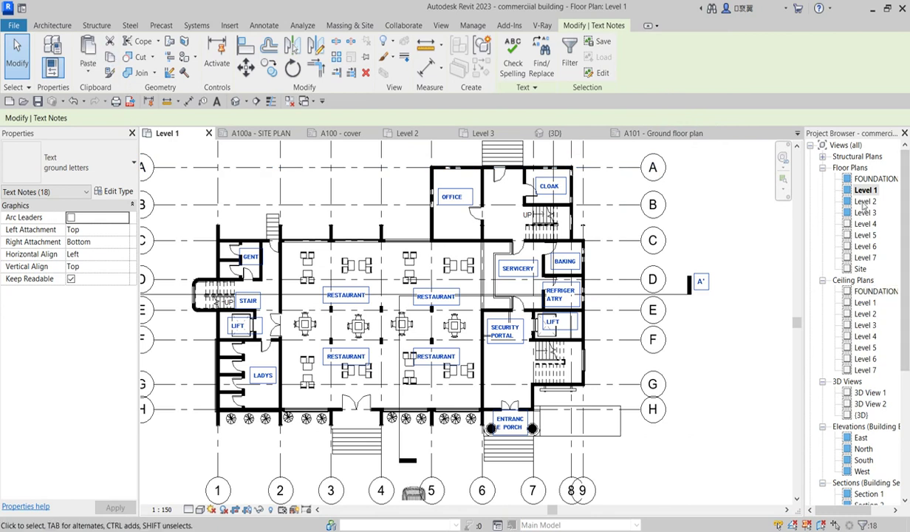
# Open the Level 2 floor plan and paste the copied notes aligned to the current view
pyautogui.doubleClick(865, 202)
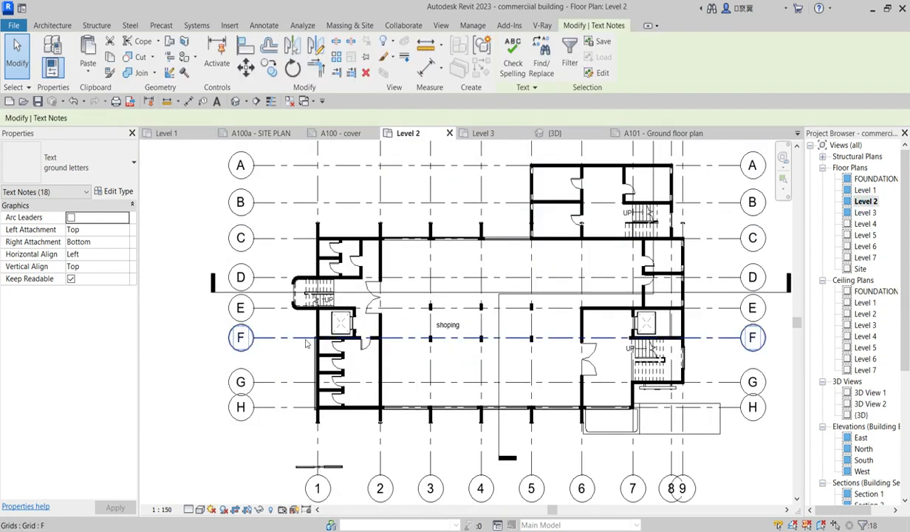
pyautogui.click(91, 76)
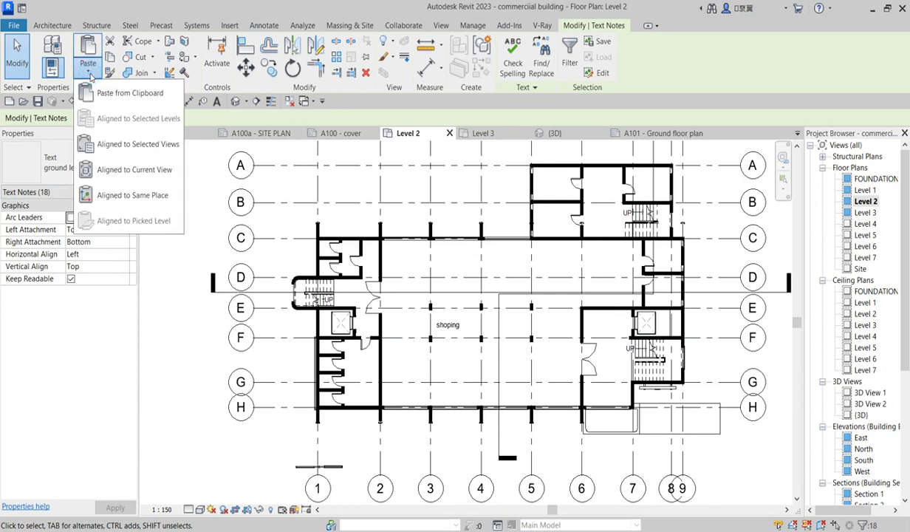
pyautogui.click(157, 169)
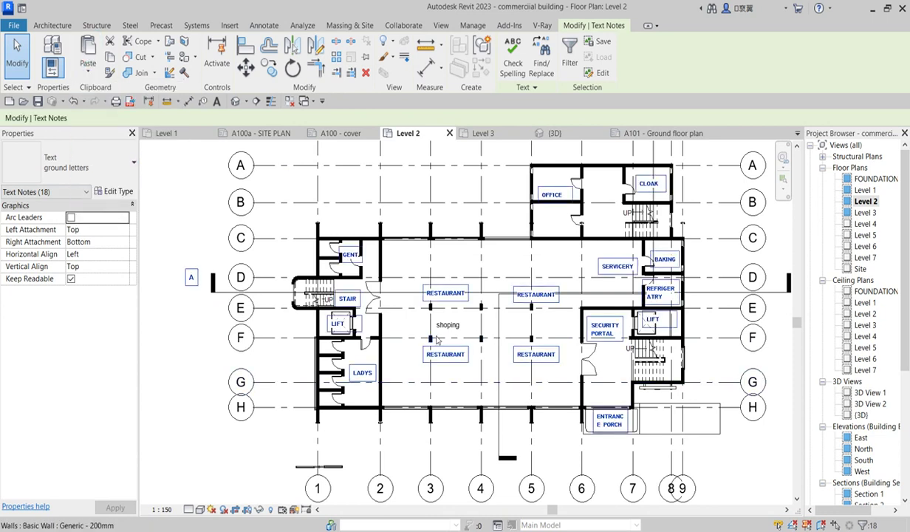
# Delete the plain "shoping" note, and change the RESTAURANT note near grid 3 between grids F and G to "SHOPING"
pyautogui.scroll(2, 437, 336)
pyautogui.click(452, 319)
pyautogui.press('Delete')
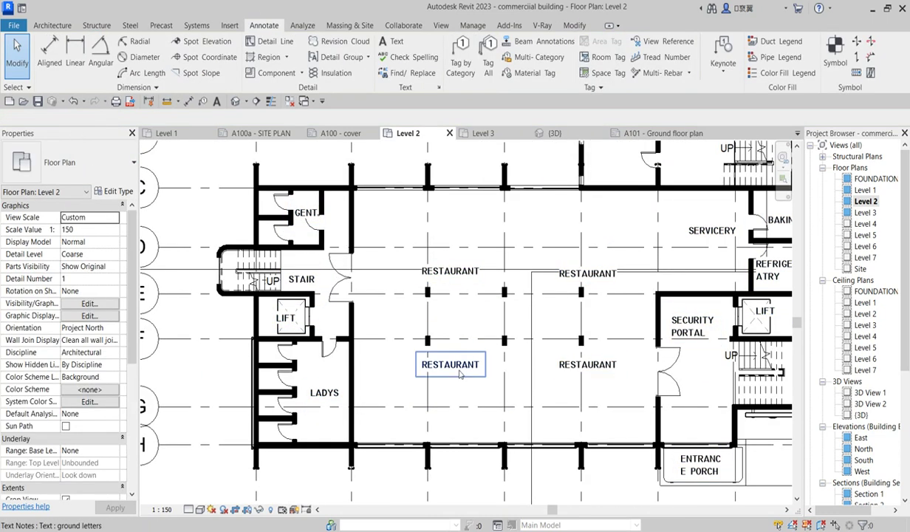
pyautogui.doubleClick(459, 374)
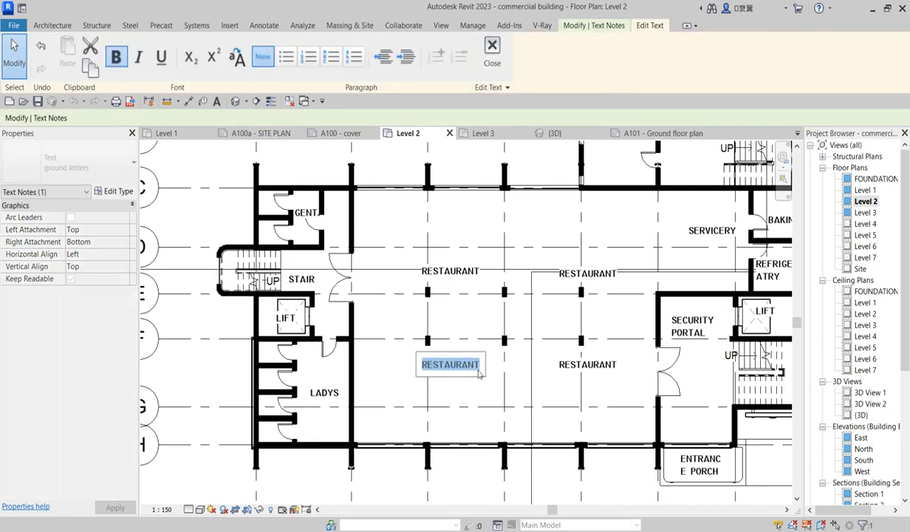
pyautogui.write('SHOP')
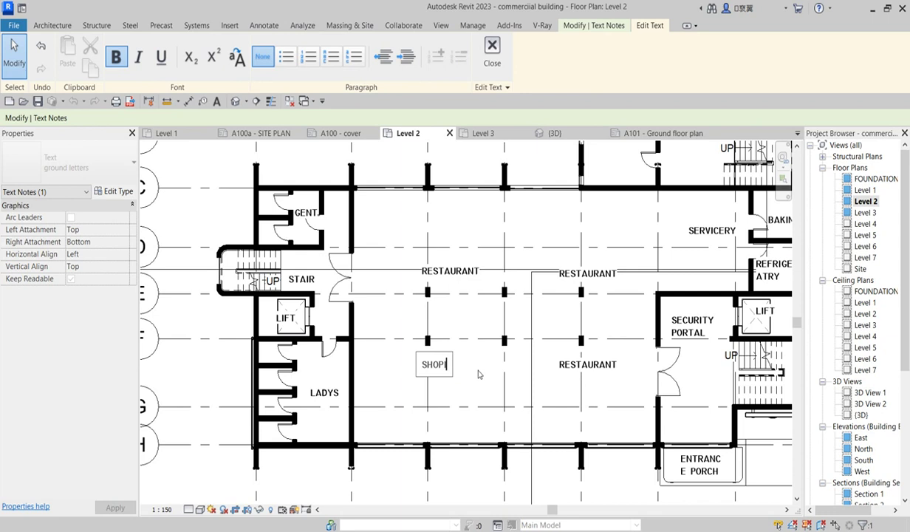
pyautogui.click(473, 373)
# Delete the remaining three RESTAURANT notes from the Level 2 main hall
pyautogui.click(604, 370)
pyautogui.press('Delete')
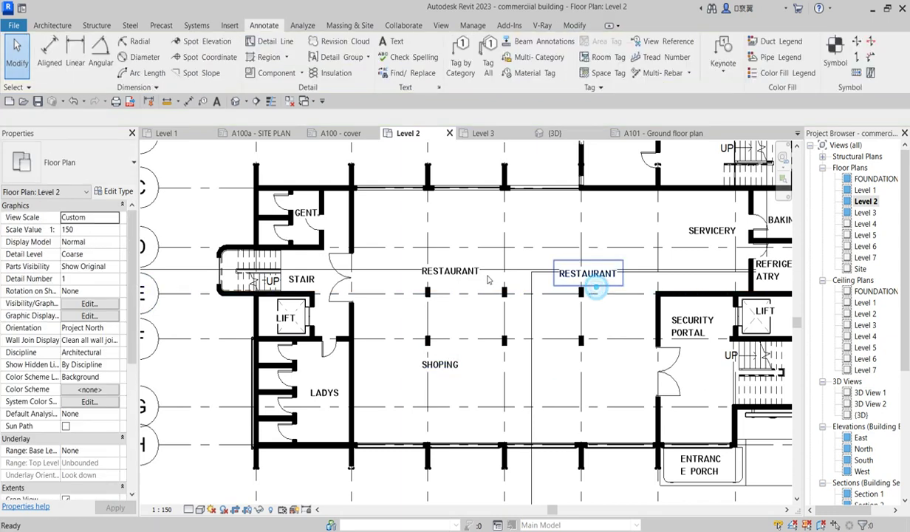
pyautogui.click(461, 270)
pyautogui.click(471, 355)
# Copy the SHOPING note three times in the hall: near grids 3 and 5 between grids D and E, and near grid 5 between F and G
pyautogui.click(436, 360)
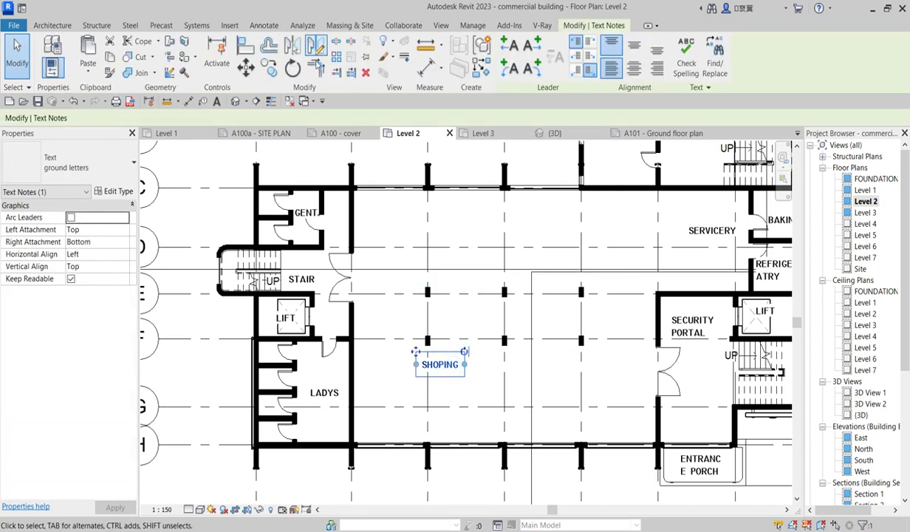
pyautogui.click(269, 67)
pyautogui.click(459, 368)
pyautogui.click(459, 259)
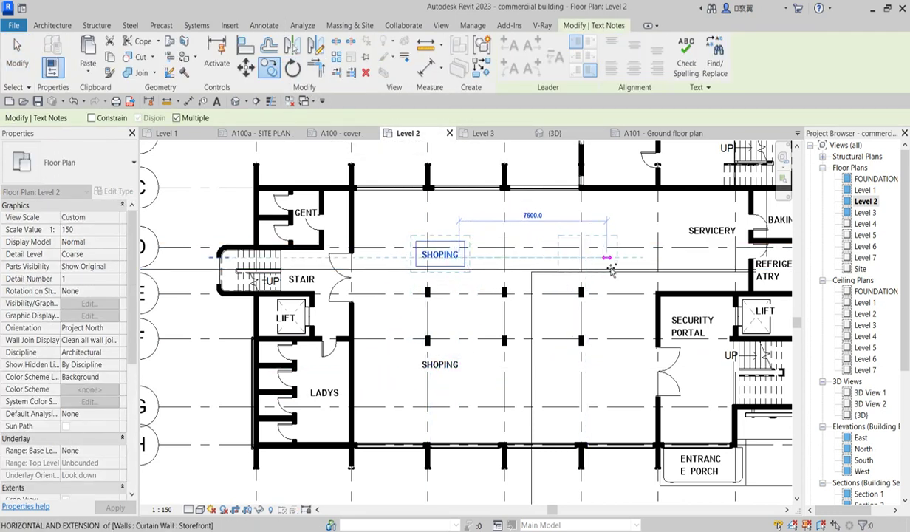
pyautogui.click(610, 281)
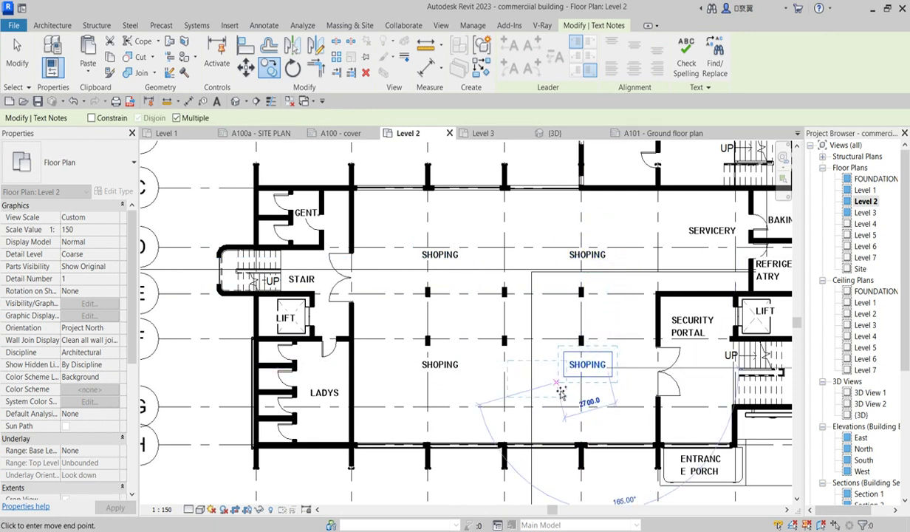
pyautogui.scroll(-2, 579, 388)
pyautogui.click(579, 399)
pyautogui.press('Escape')
# Delete the SERVICERY note between grids C and D
pyautogui.scroll(-2, 622, 344)
pyautogui.scroll(2, 623, 344)
pyautogui.scroll(2, 622, 343)
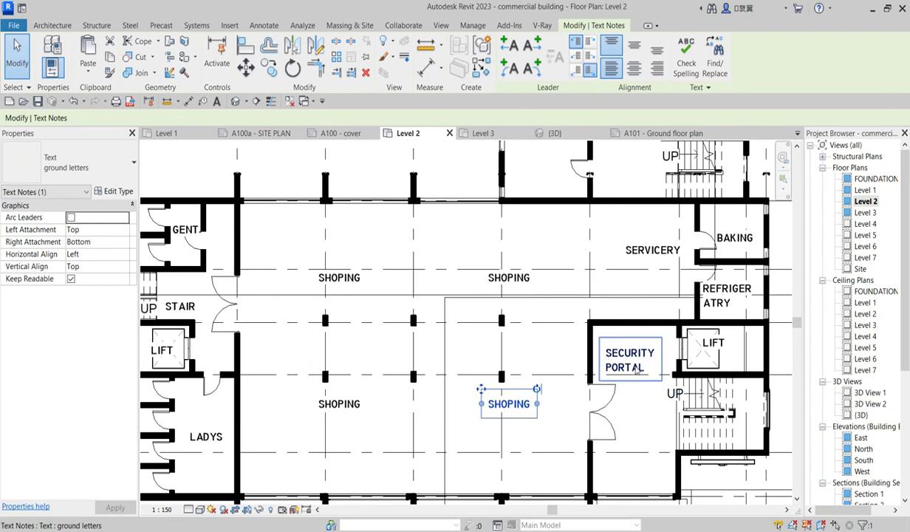
pyautogui.click(655, 254)
pyautogui.press('Delete')
# Change the REFRIGERATRY and BAKING notes to "STORE"
pyautogui.scroll(2, 716, 299)
pyautogui.click(705, 296)
pyautogui.doubleClick(724, 304)
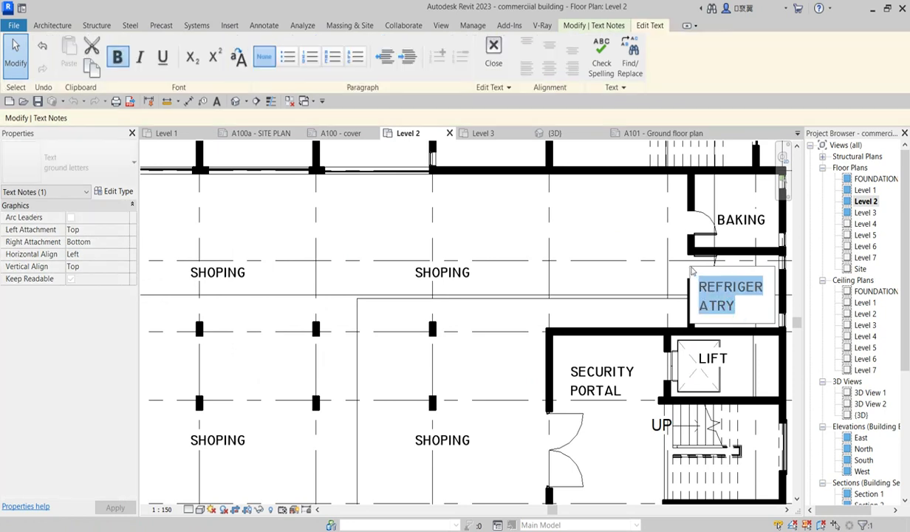
pyautogui.write('STORE')
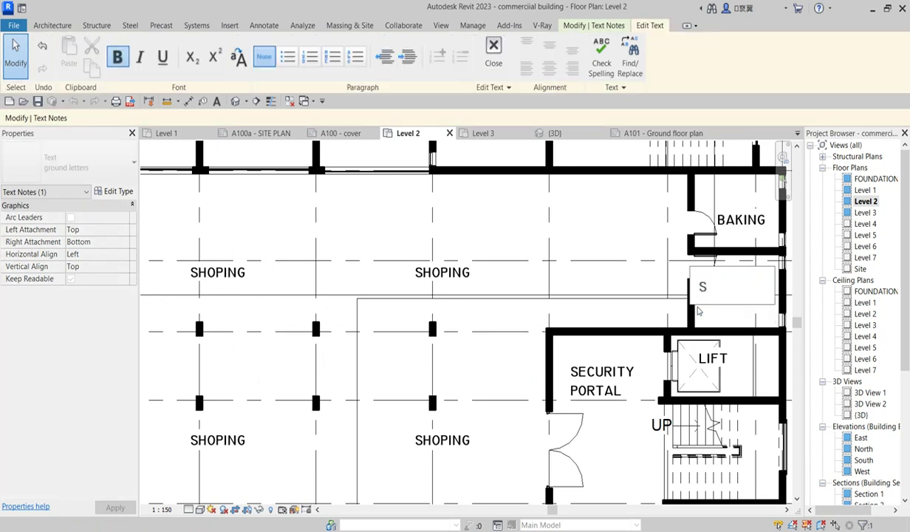
pyautogui.click(727, 230)
pyautogui.click(728, 225)
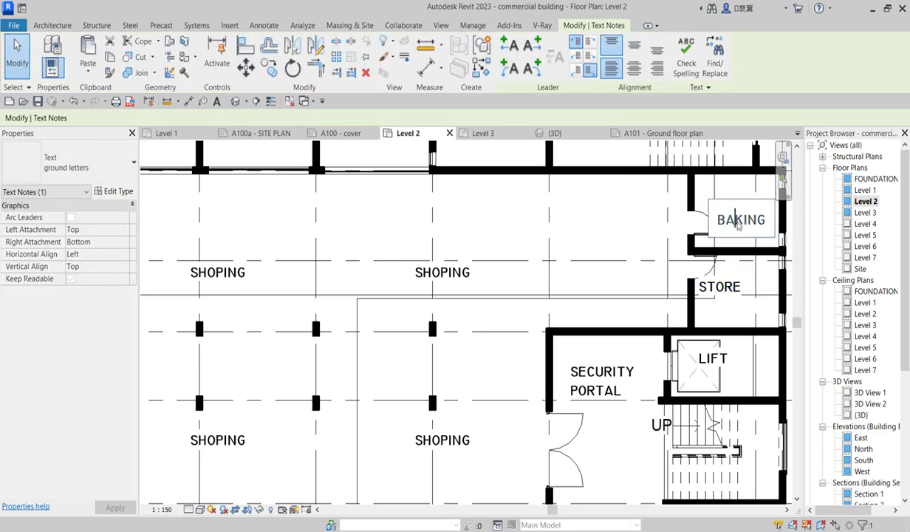
pyautogui.click(737, 224)
pyautogui.doubleClick(739, 225)
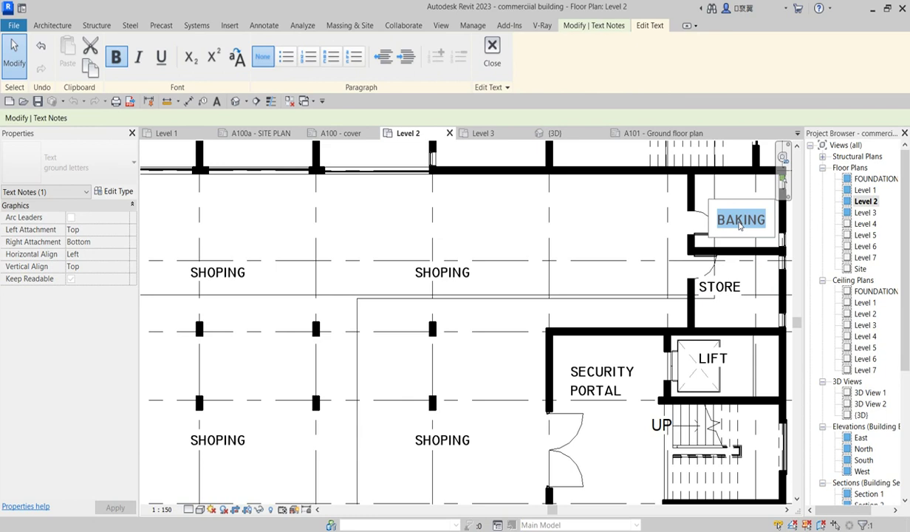
pyautogui.write('STORE')
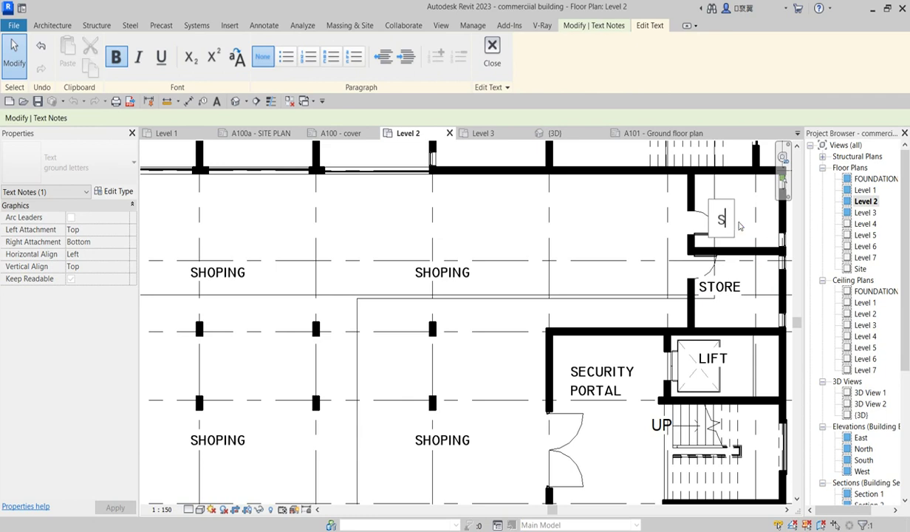
pyautogui.click(627, 244)
# Delete the ENTRANCE PORCH note below grid H on Level 2
pyautogui.scroll(-1, 545, 317)
pyautogui.scroll(-3, 544, 316)
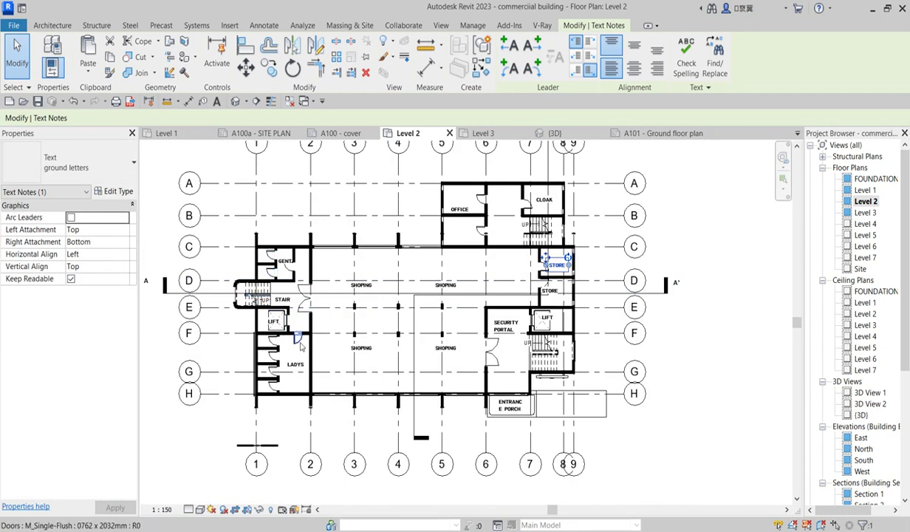
pyautogui.scroll(2, 295, 359)
pyautogui.click(614, 431)
pyautogui.click(617, 431)
pyautogui.scroll(2, 614, 441)
pyautogui.press('Delete')
pyautogui.scroll(-2, 613, 422)
pyautogui.scroll(2, 613, 423)
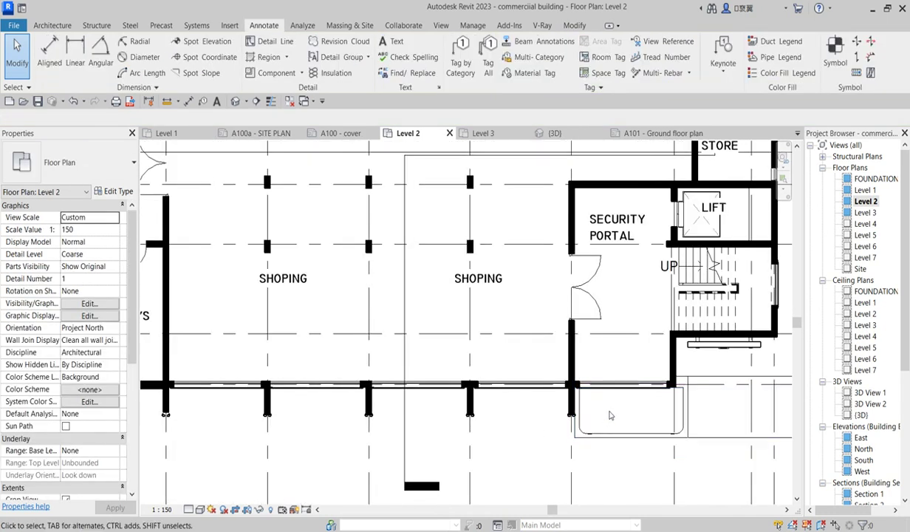
# Copy the STAIR note to the two staircases near grids 7 and 8, one between grids F and G and one between B and C
pyautogui.scroll(-1, 642, 433)
pyautogui.scroll(-3, 641, 433)
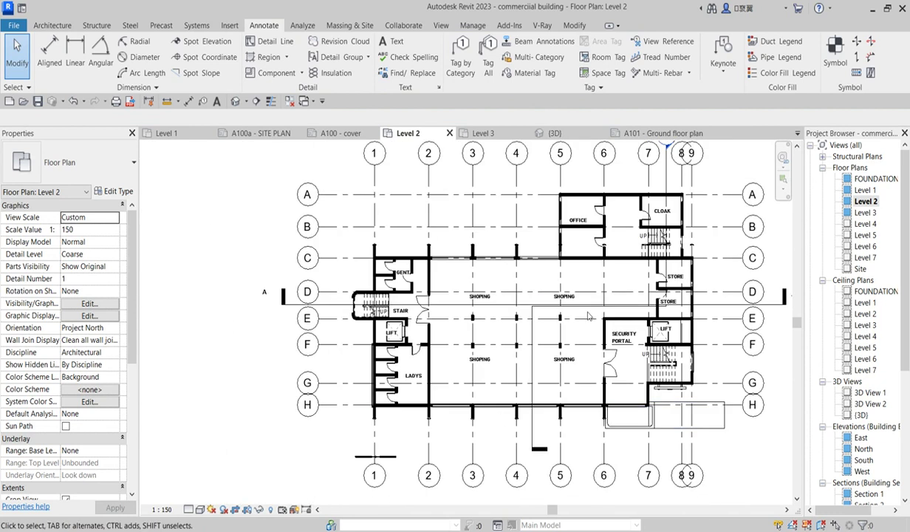
pyautogui.scroll(3, 688, 214)
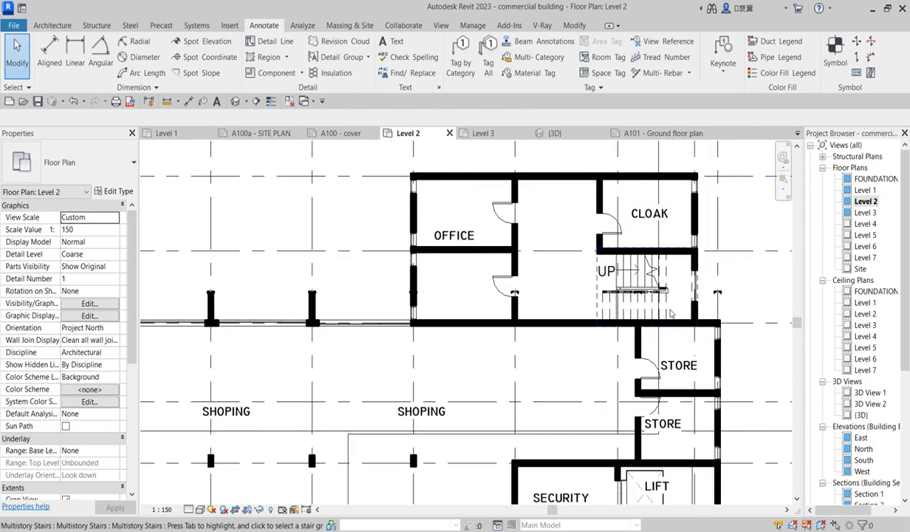
pyautogui.scroll(-4, 584, 347)
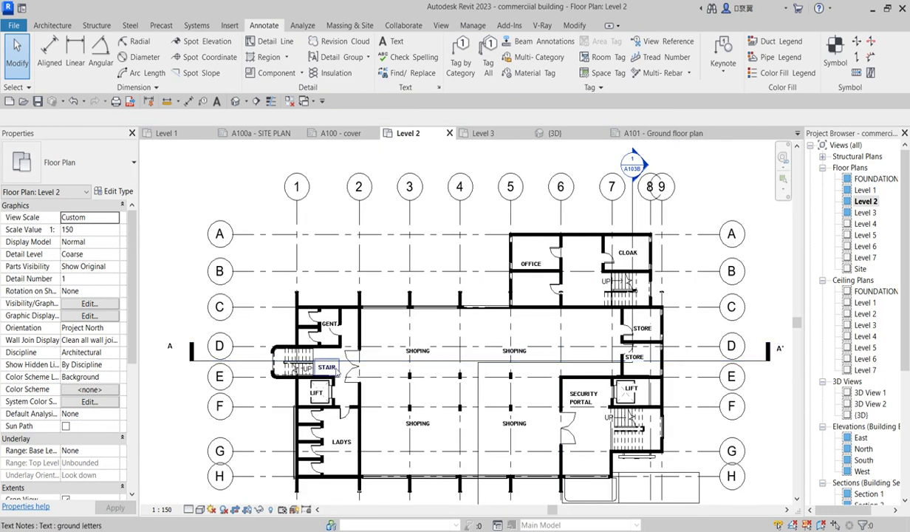
pyautogui.scroll(2, 336, 373)
pyautogui.click(324, 367)
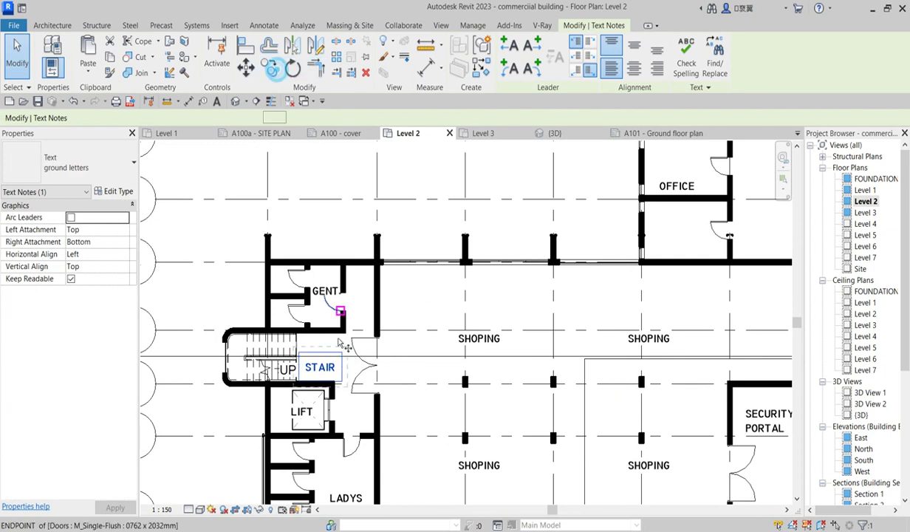
pyautogui.press('c')
pyautogui.press('o')
pyautogui.scroll(-4, 316, 369)
pyautogui.scroll(3, 510, 421)
pyautogui.click(539, 413)
pyautogui.scroll(-3, 540, 347)
pyautogui.scroll(5, 539, 347)
pyautogui.click(520, 309)
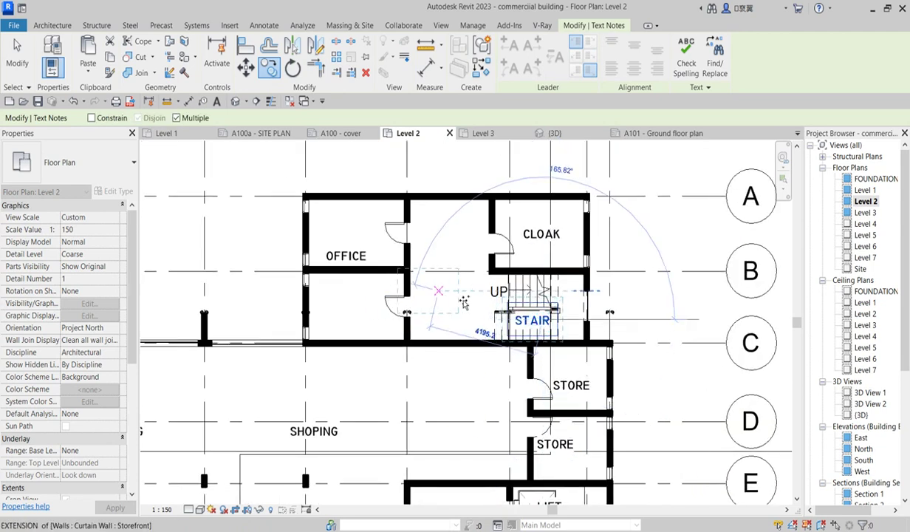
pyautogui.press('Escape')
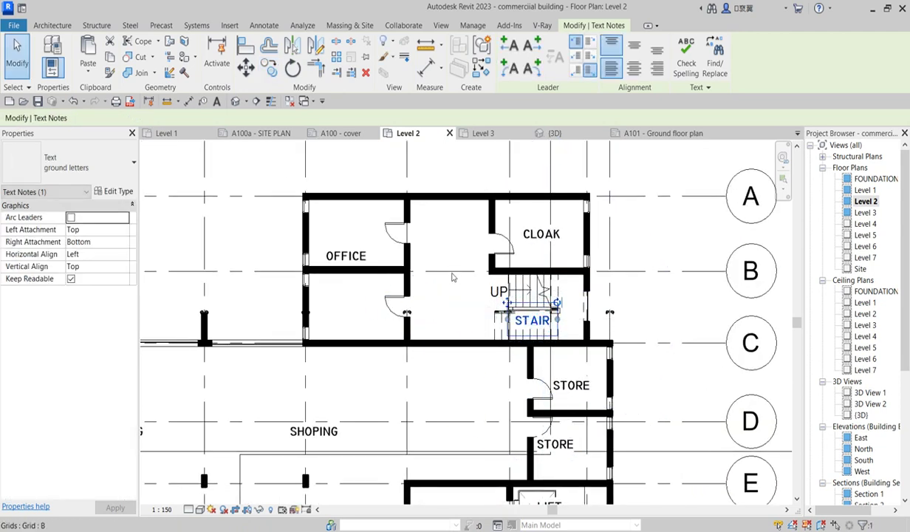
# Copy the OFFICE note into the room between grids B and C and grids 5 and 6
pyautogui.scroll(-3, 451, 270)
pyautogui.scroll(3, 365, 272)
pyautogui.click(406, 261)
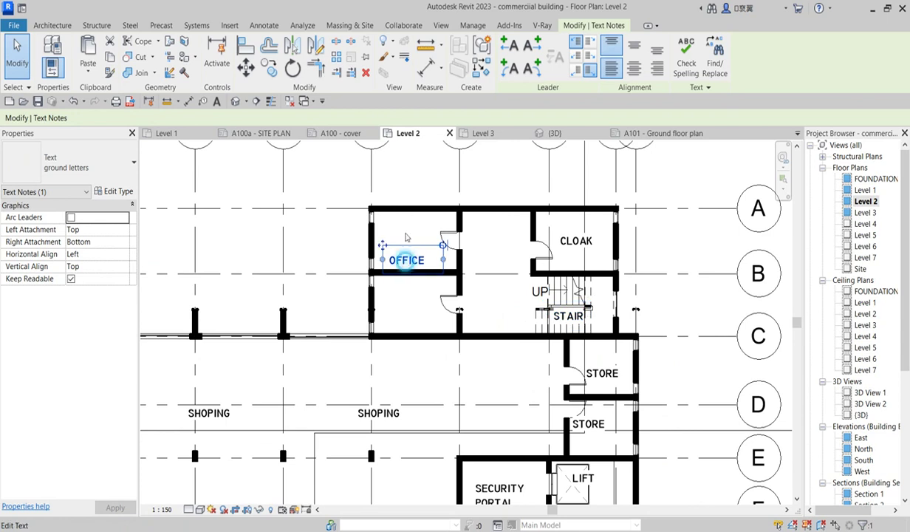
pyautogui.press('c')
pyautogui.press('o')
pyautogui.click(405, 244)
pyautogui.click(570, 323)
pyautogui.scroll(-3, 504, 298)
pyautogui.scroll(2, 504, 298)
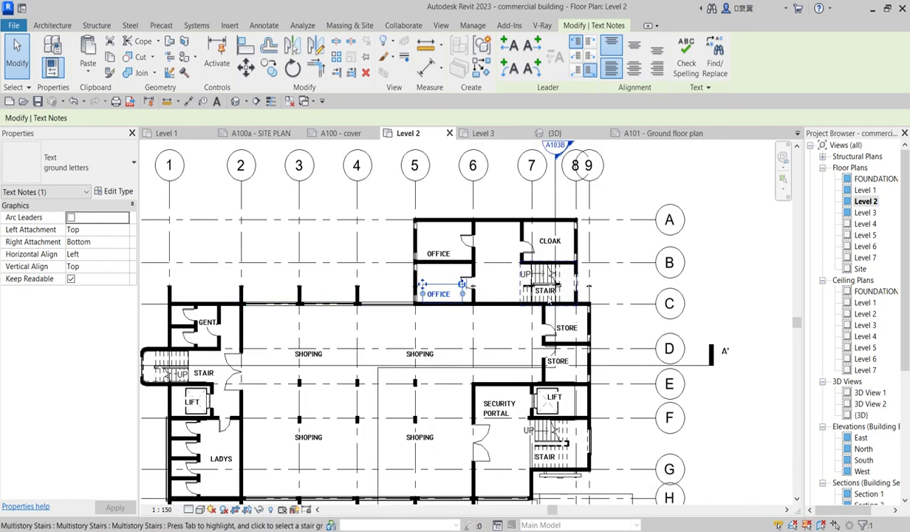
# Delete the CLOAK note and put a copy of the OFFICE note in that room
pyautogui.click(558, 247)
pyautogui.press('Delete')
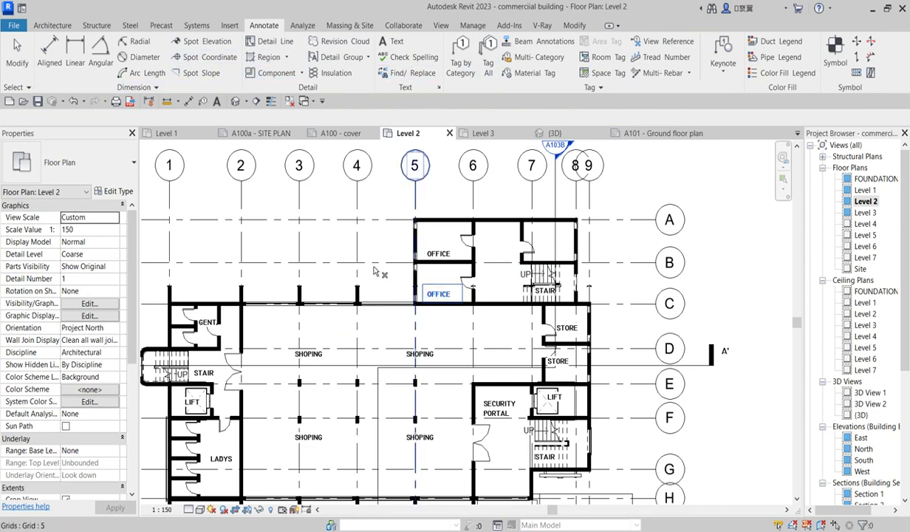
pyautogui.scroll(2, 488, 329)
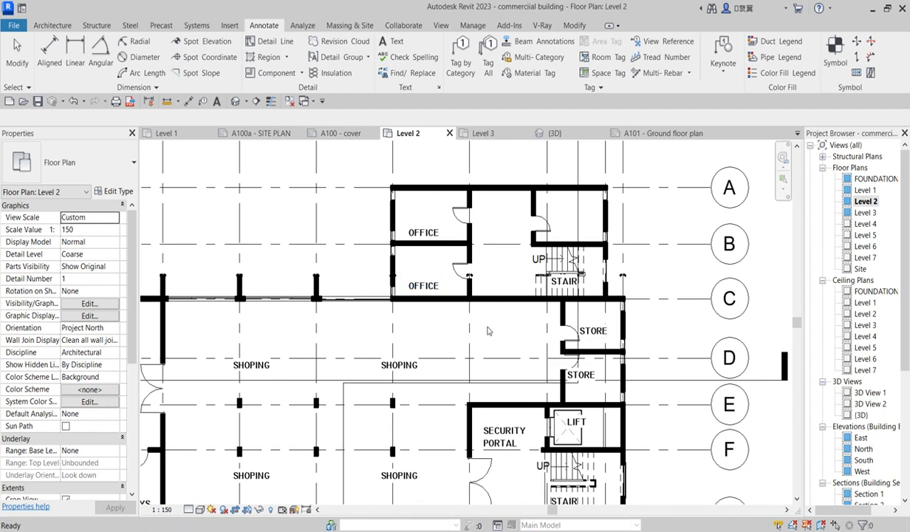
pyautogui.click(435, 293)
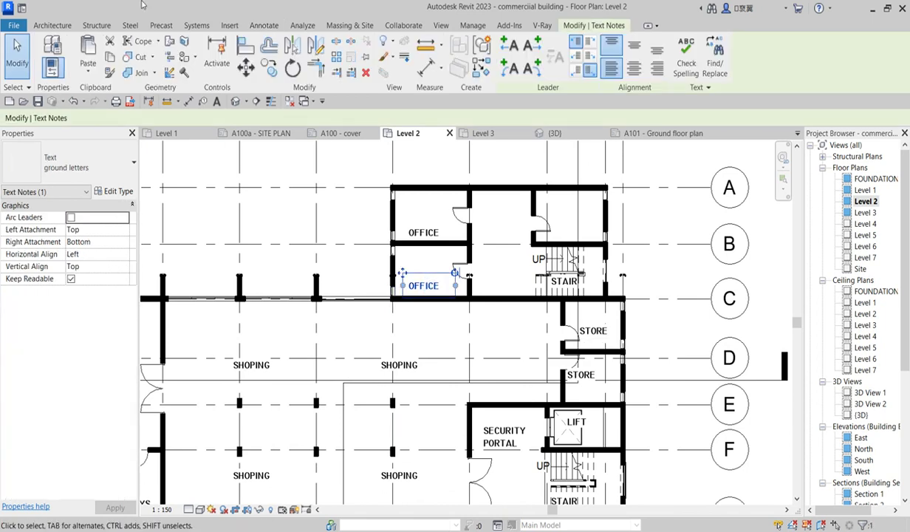
pyautogui.click(269, 67)
pyautogui.click(468, 301)
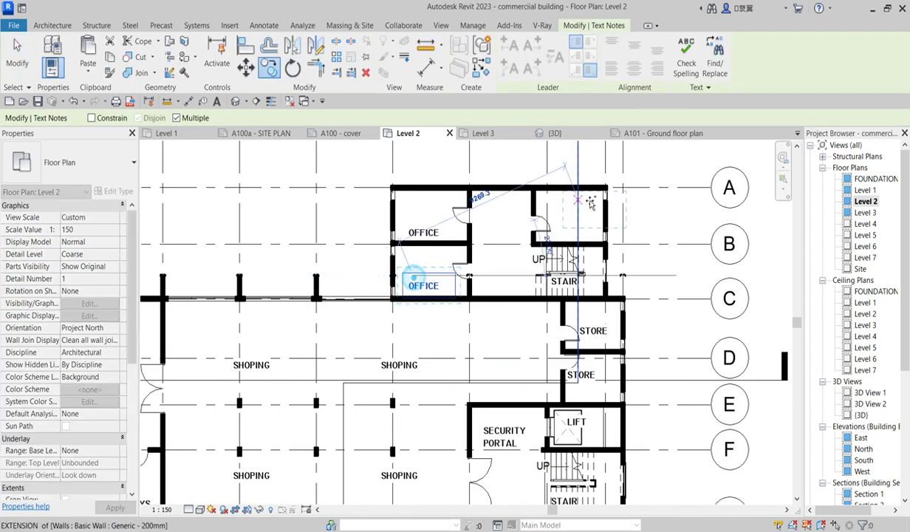
pyautogui.click(563, 214)
pyautogui.scroll(-5, 684, 389)
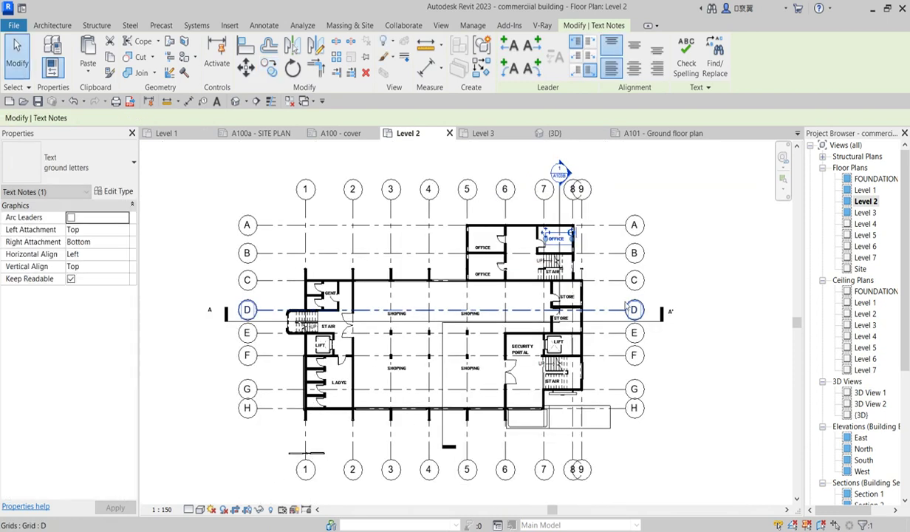
pyautogui.press('Escape')
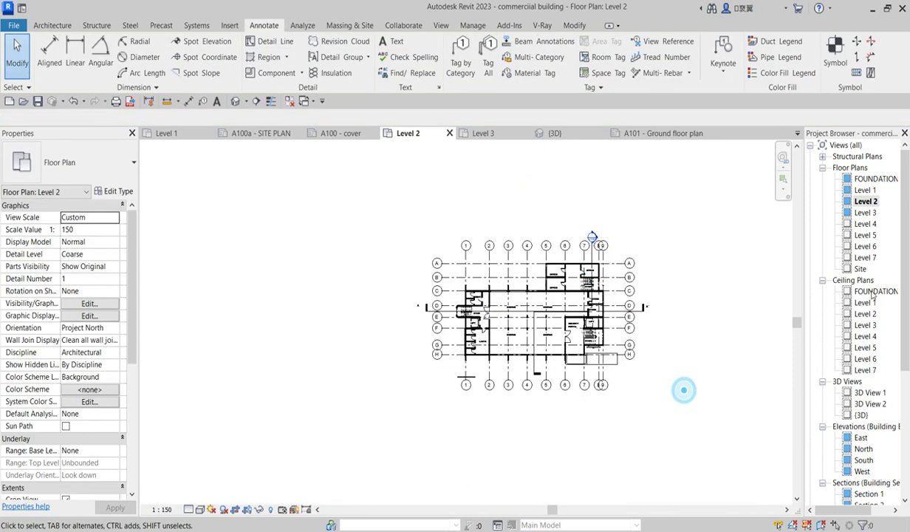
# Open the Level 3 floor plan and look over its room layout
pyautogui.doubleClick(866, 213)
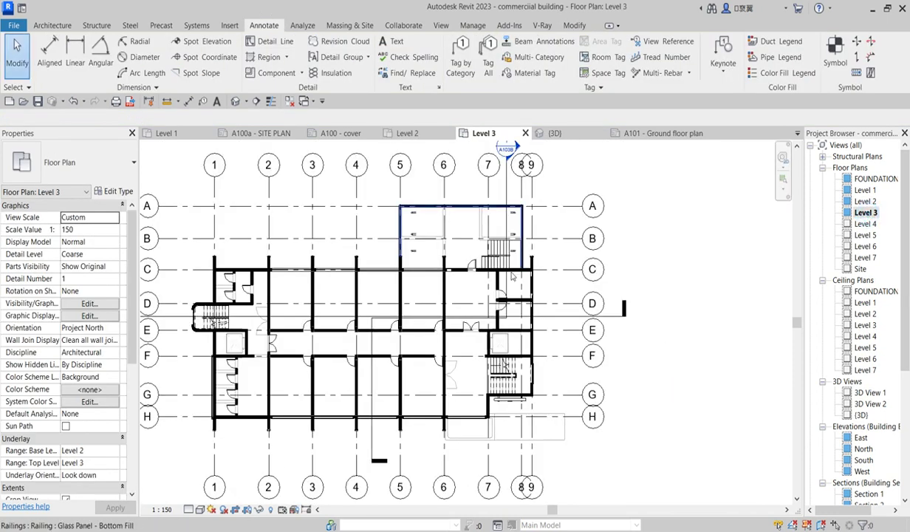
pyautogui.scroll(-2, 526, 393)
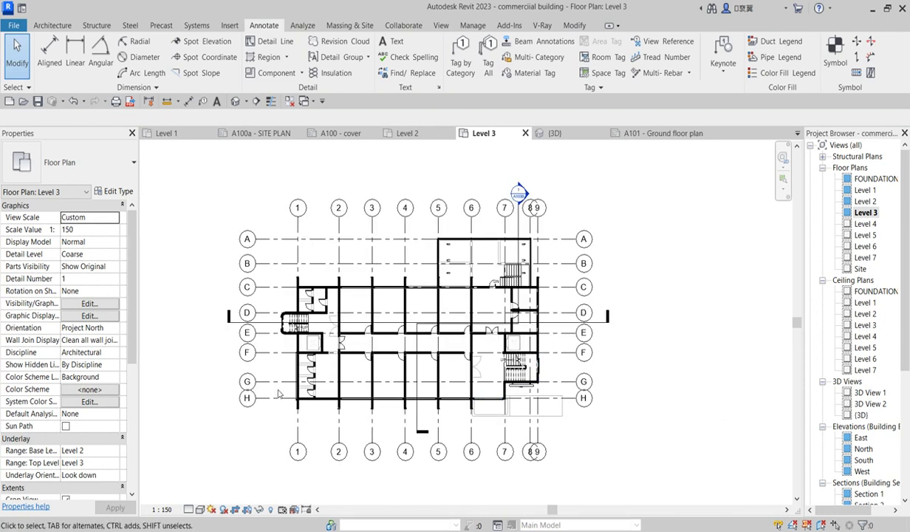
pyautogui.scroll(1, 435, 277)
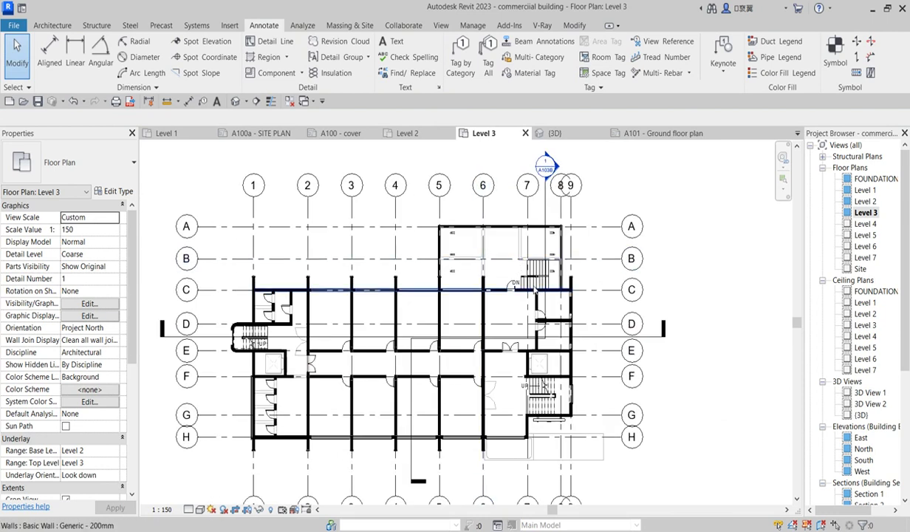
pyautogui.scroll(2, 504, 250)
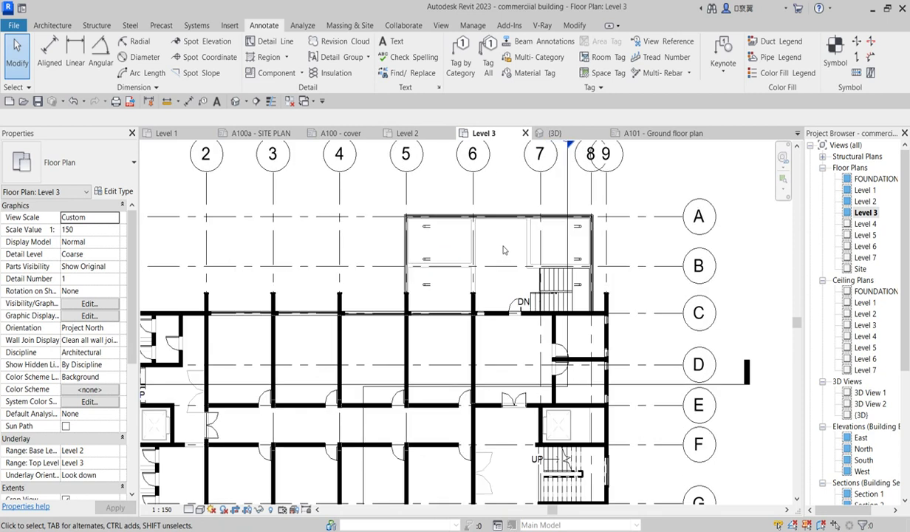
pyautogui.scroll(-2, 504, 250)
pyautogui.scroll(1, 680, 344)
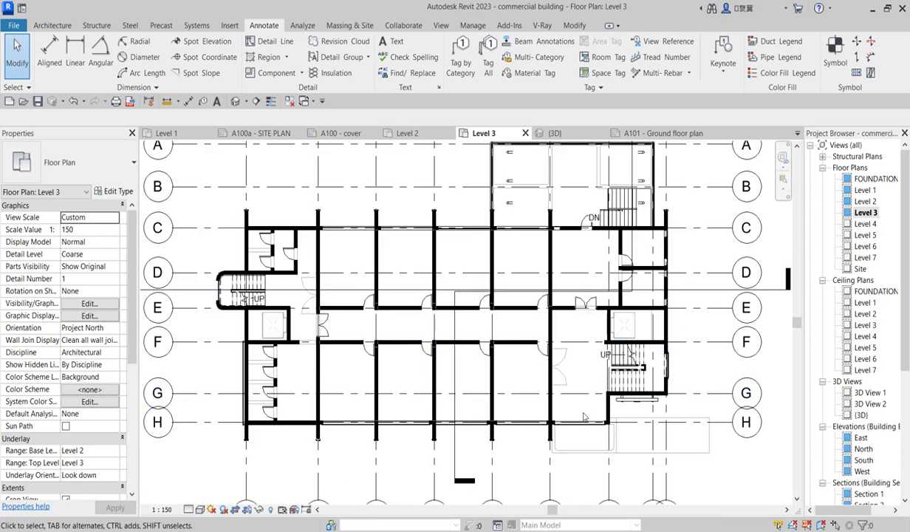
# Shorten the wall on grid 6 so that it ends at the corridor wall on grid F instead of crossing the corridor
pyautogui.scroll(1, 554, 329)
pyautogui.click(555, 334)
pyautogui.scroll(1, 554, 339)
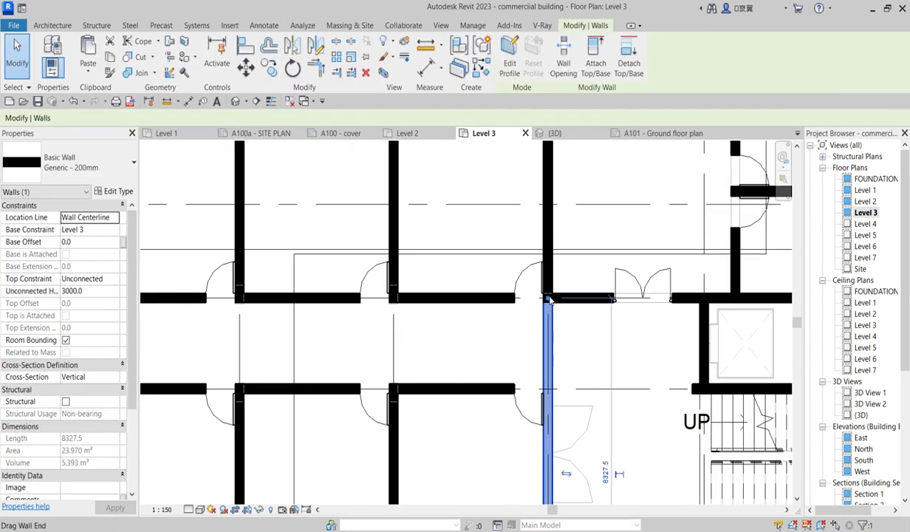
pyautogui.click(575, 359)
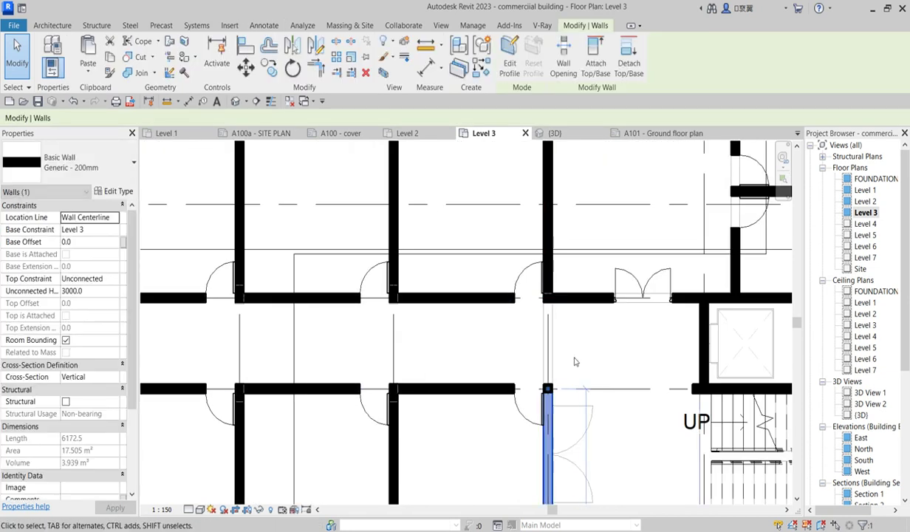
# Paste the copied room notes into the Level 3 plan, aligned to the current view
pyautogui.scroll(-4, 575, 360)
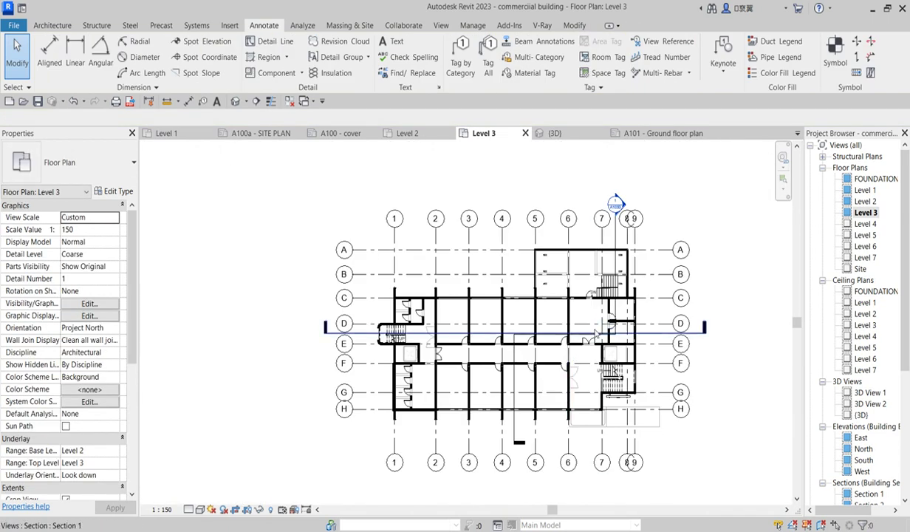
pyautogui.scroll(2, 594, 323)
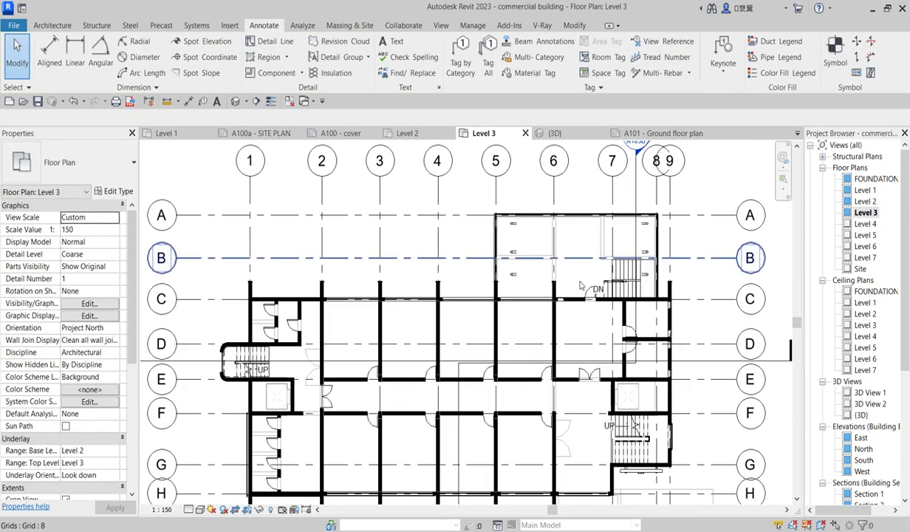
pyautogui.scroll(-2, 598, 340)
pyautogui.scroll(1, 452, 389)
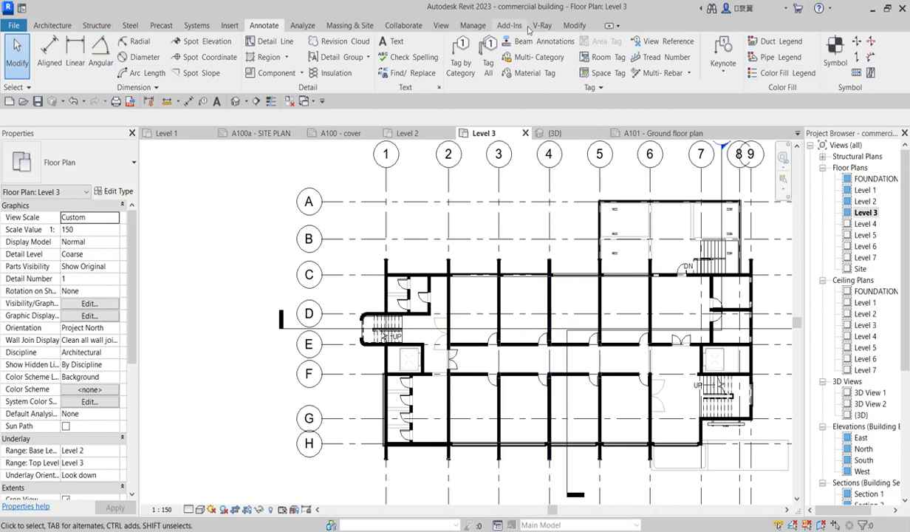
pyautogui.click(575, 25)
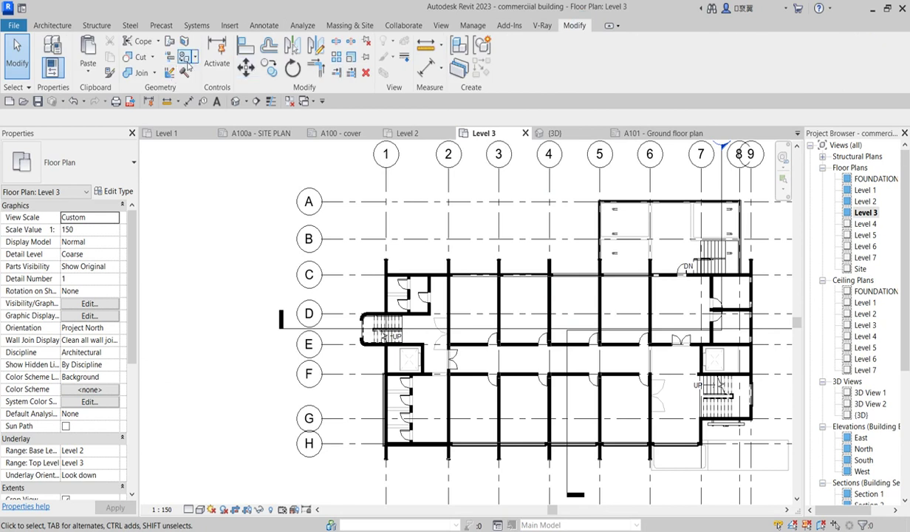
pyautogui.click(87, 69)
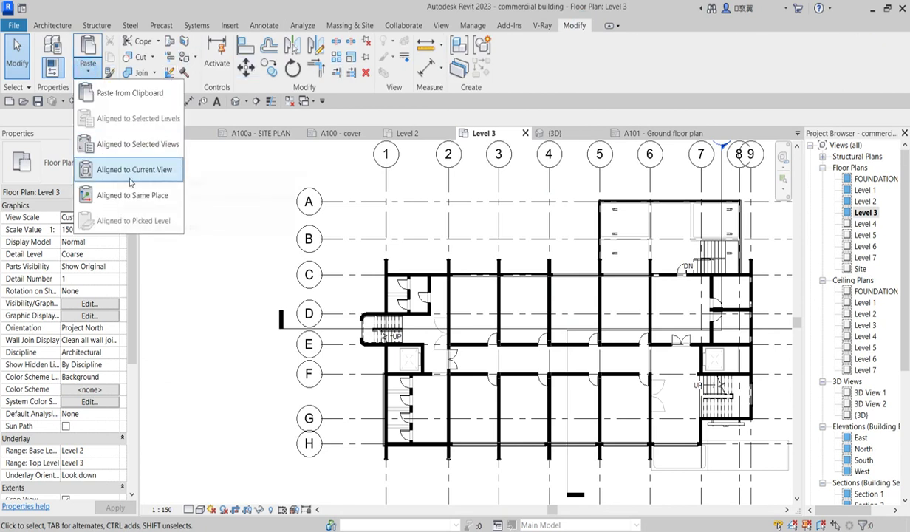
pyautogui.click(125, 170)
pyautogui.click(522, 418)
pyautogui.scroll(3, 522, 418)
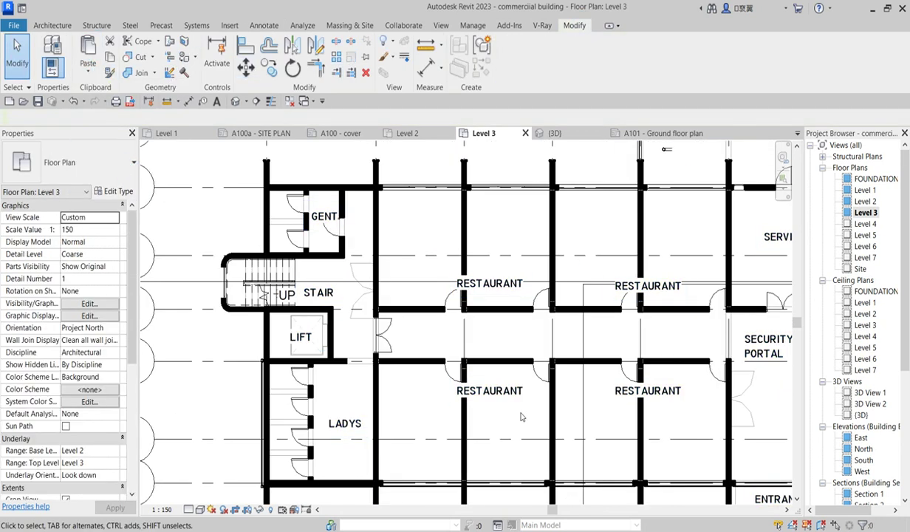
# Delete the four RESTAURANT notes from the rooms between grids 2 and 6 on Level 3
pyautogui.click(491, 390)
pyautogui.press('Delete')
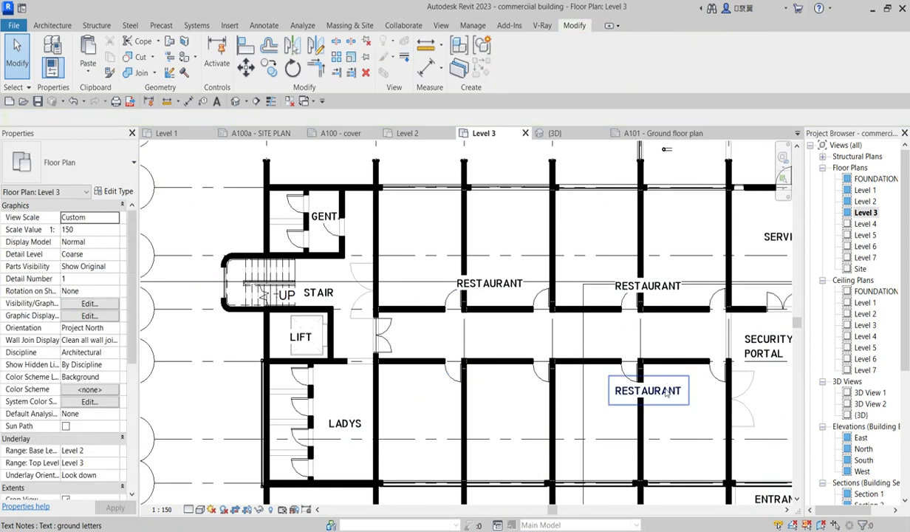
pyautogui.click(665, 396)
pyautogui.press('Delete')
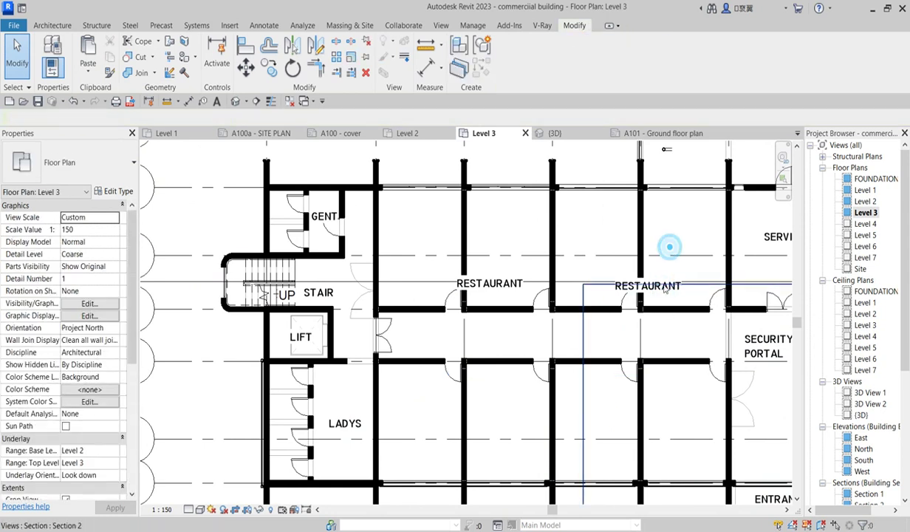
pyautogui.click(657, 279)
pyautogui.press('Delete')
pyautogui.click(508, 276)
pyautogui.press('Delete')
# Delete the ENTRANCE PORCH note below grid H on Level 3
pyautogui.scroll(-2, 347, 284)
pyautogui.scroll(2, 349, 407)
pyautogui.scroll(-2, 347, 384)
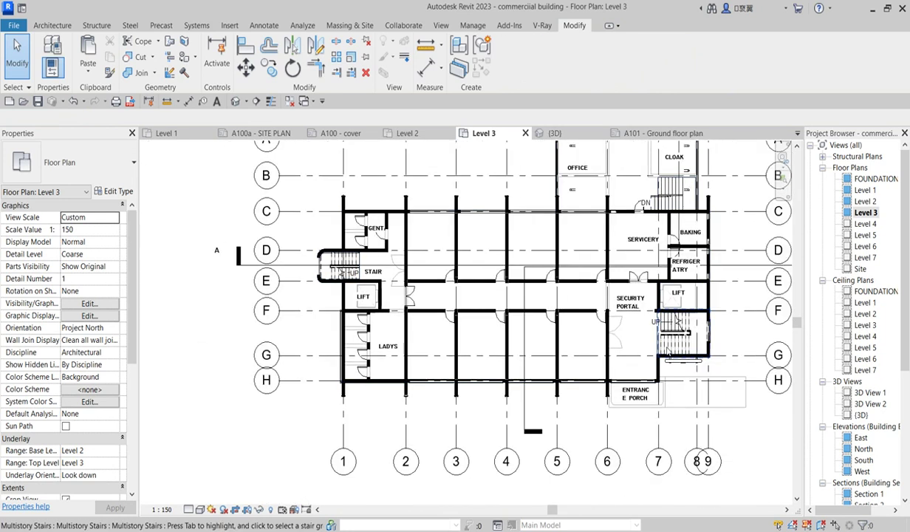
pyautogui.scroll(2, 640, 380)
pyautogui.click(637, 392)
pyautogui.press('Delete')
# Copy the OFFICE note from near grid B into the room between grids 2 and 3 and grids C and E
pyautogui.scroll(-3, 640, 399)
pyautogui.scroll(2, 657, 235)
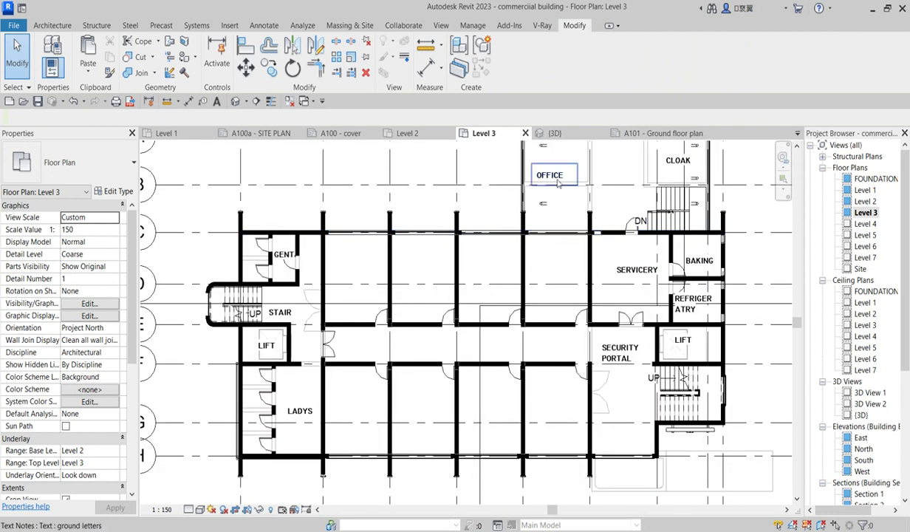
pyautogui.click(558, 183)
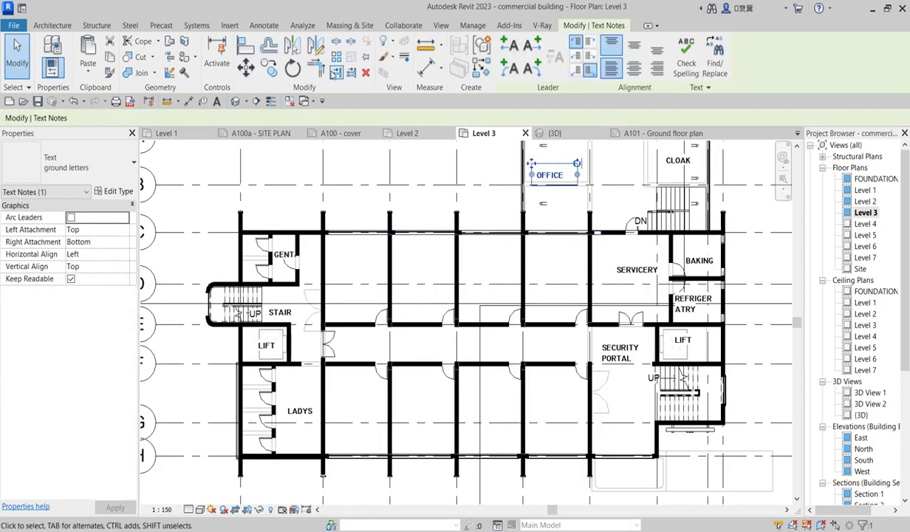
pyautogui.click(269, 67)
pyautogui.click(535, 167)
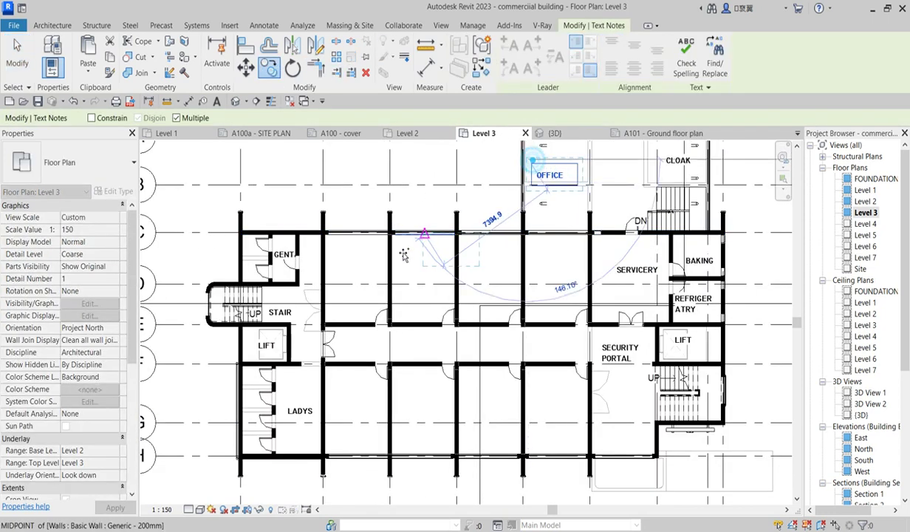
pyautogui.scroll(1, 340, 275)
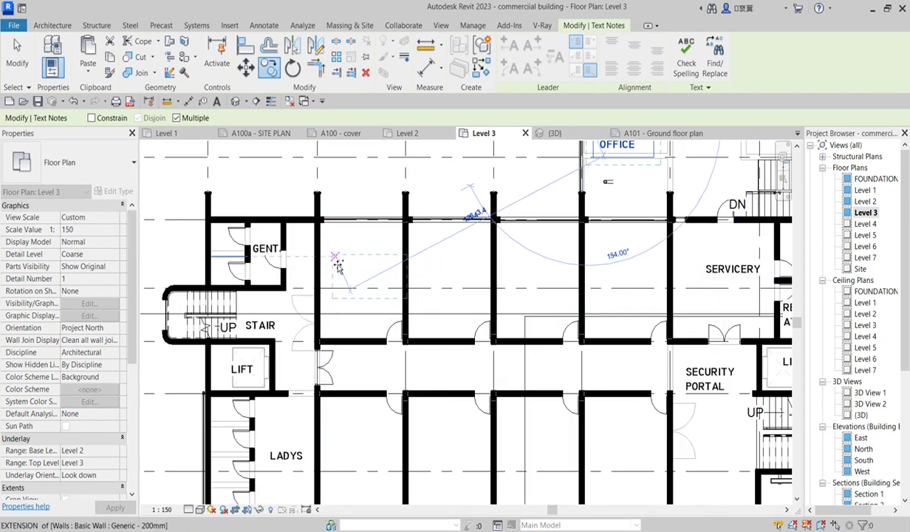
pyautogui.click(407, 289)
pyautogui.press('Escape')
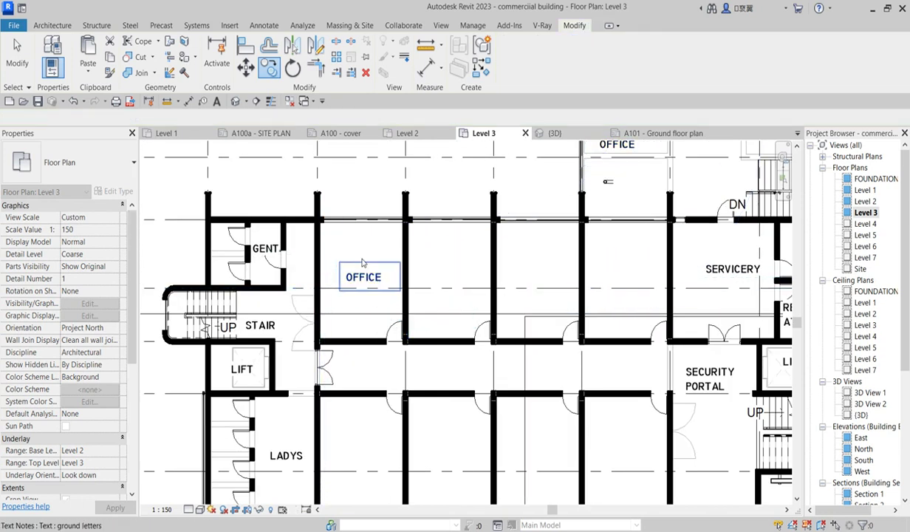
# Copy that OFFICE note straight across the corridor into the room between grids 2 and 3 and grids F and H
pyautogui.click(364, 277)
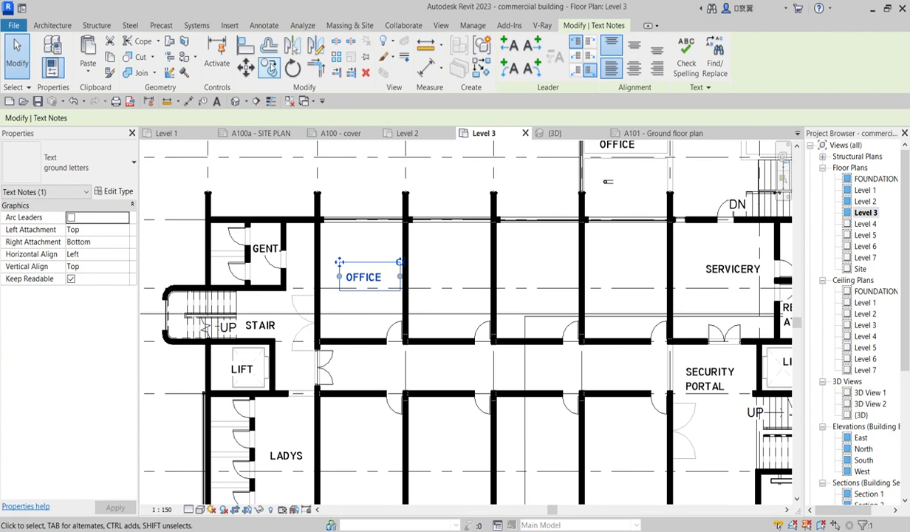
pyautogui.click(268, 68)
pyautogui.scroll(-2, 367, 236)
pyautogui.click(367, 236)
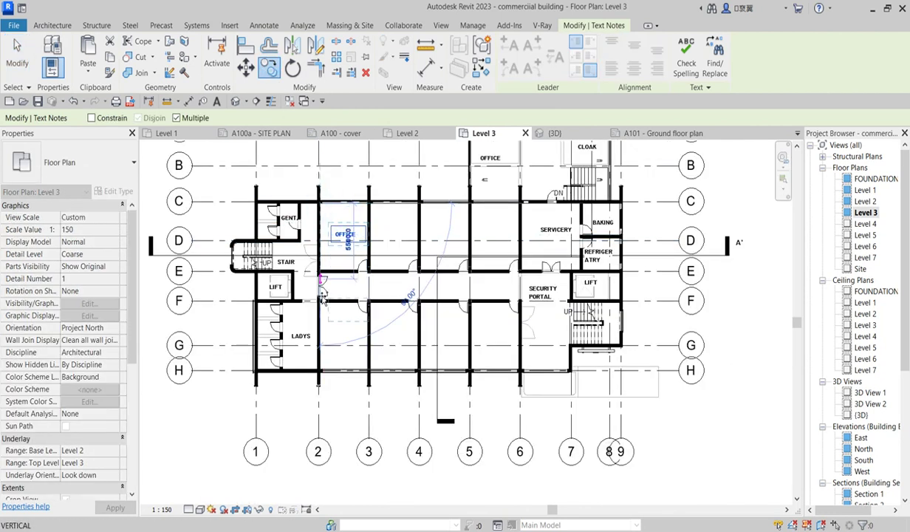
pyautogui.click(367, 335)
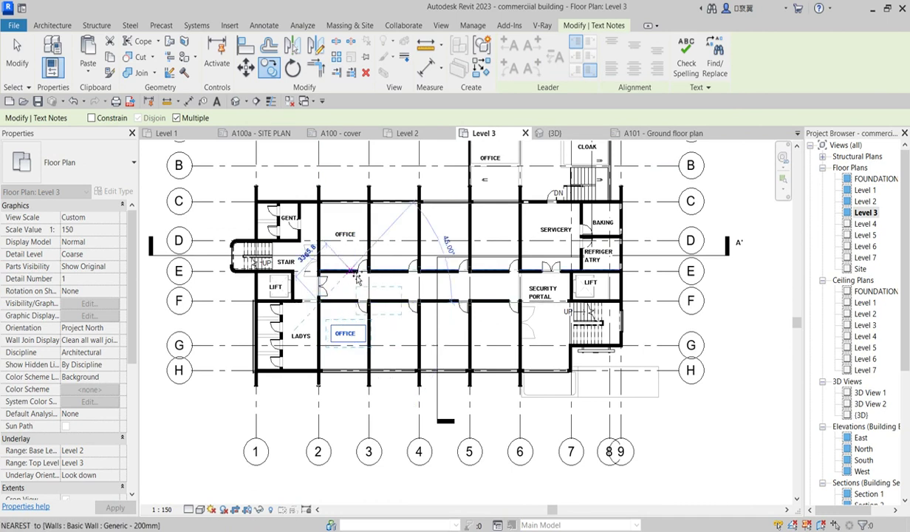
pyautogui.press('Escape')
# Copy both OFFICE notes along the corridor into the bays between grids 3 and 4, 4 and 5, and 5 and 6
pyautogui.keyDown('ctrl'); pyautogui.click(345, 235); pyautogui.keyUp('ctrl')
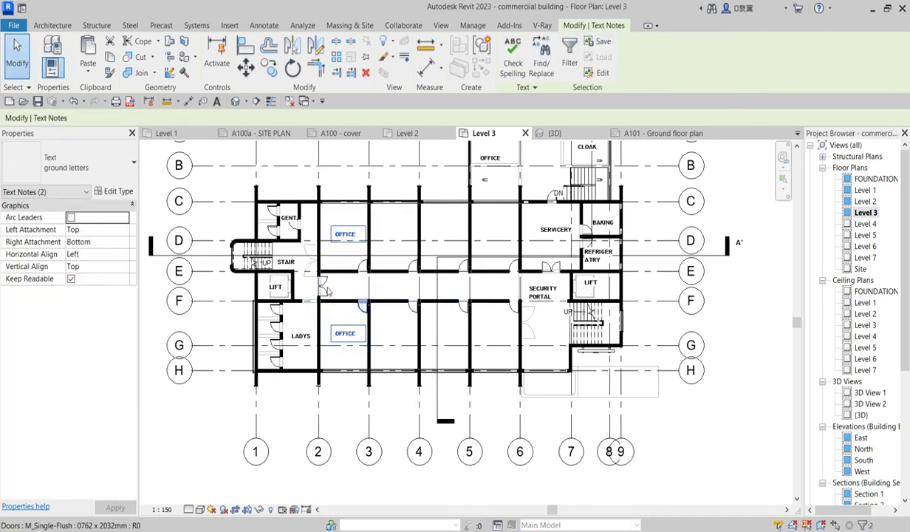
pyautogui.click(269, 74)
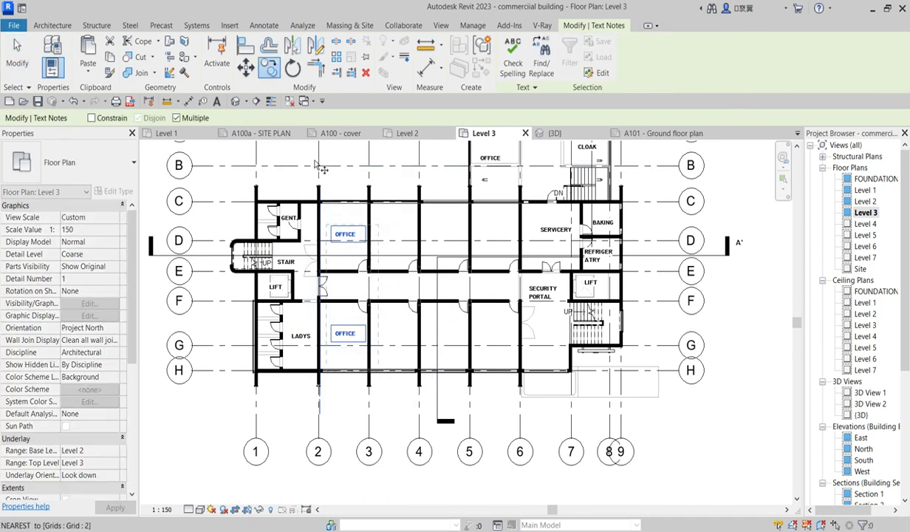
pyautogui.scroll(2, 319, 169)
pyautogui.click(316, 157)
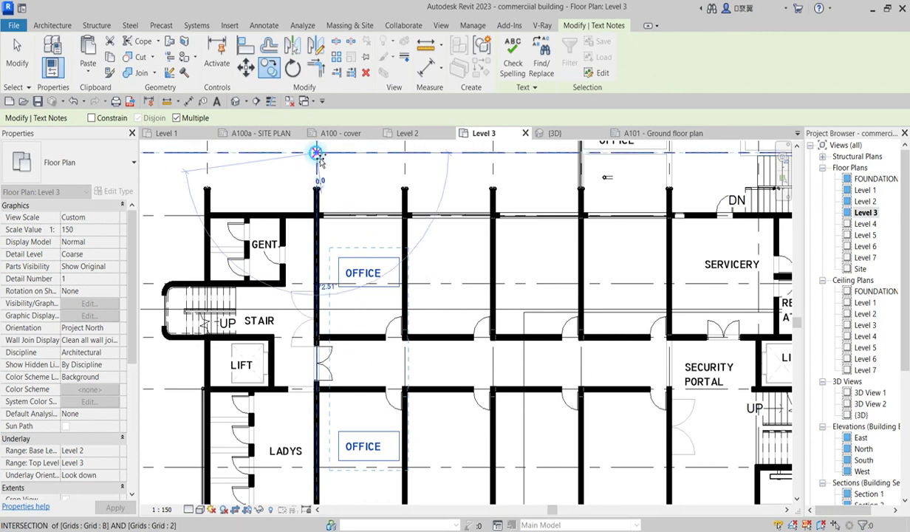
pyautogui.click(405, 153)
pyautogui.click(494, 153)
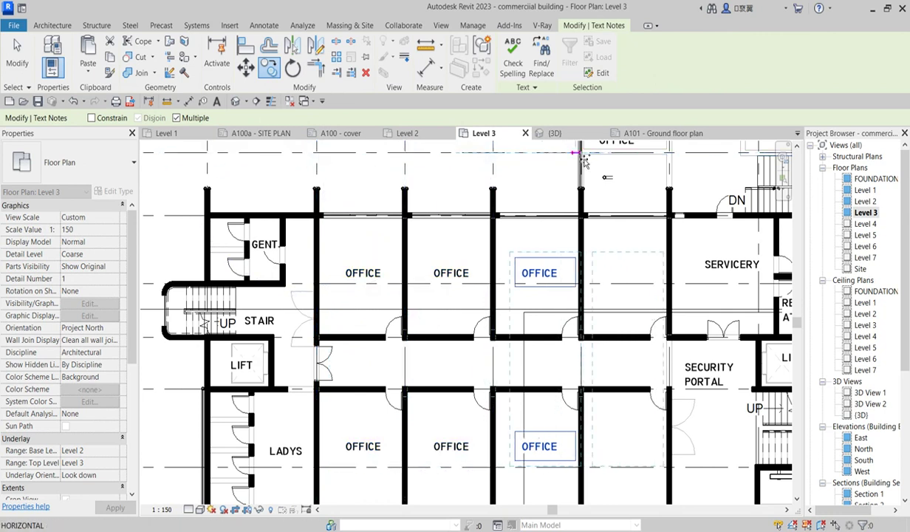
pyautogui.click(583, 155)
pyautogui.scroll(-3, 441, 204)
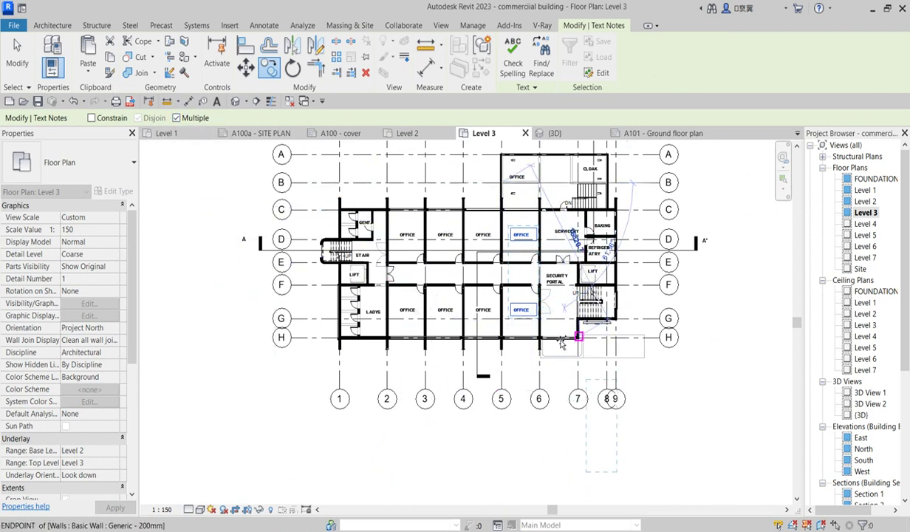
pyautogui.scroll(1, 561, 319)
pyautogui.press('Escape')
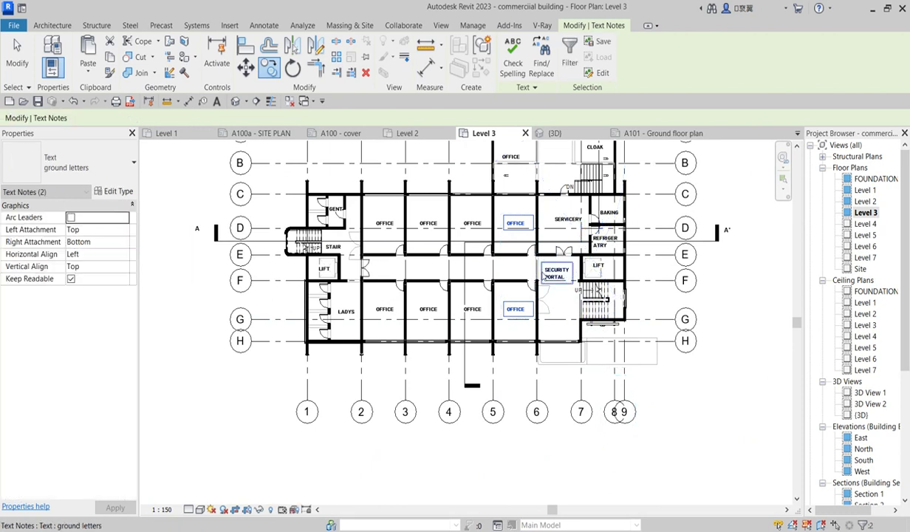
# Move the SECURITY PORTAL note out of the corridor into the space between grids 6 and 7, near grids G and H
pyautogui.scroll(3, 441, 275)
pyautogui.click(563, 278)
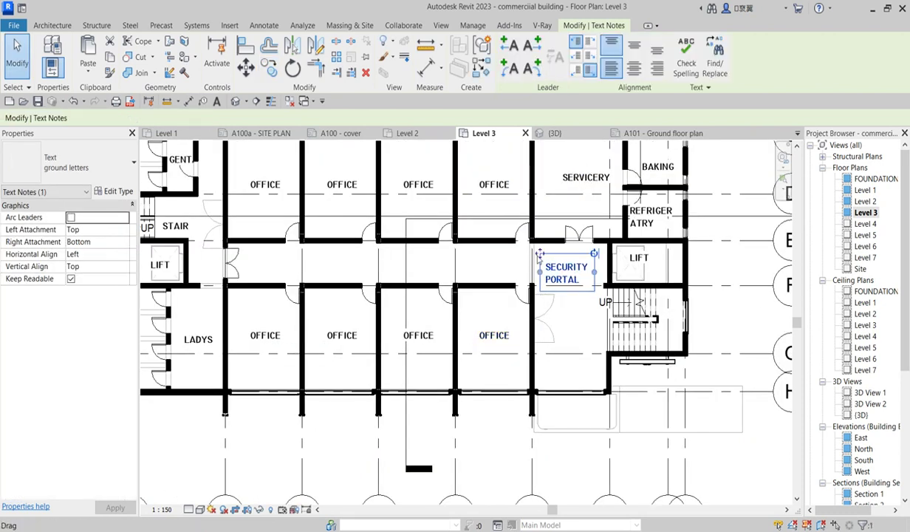
pyautogui.moveTo(540, 255); pyautogui.dragTo(541, 346)
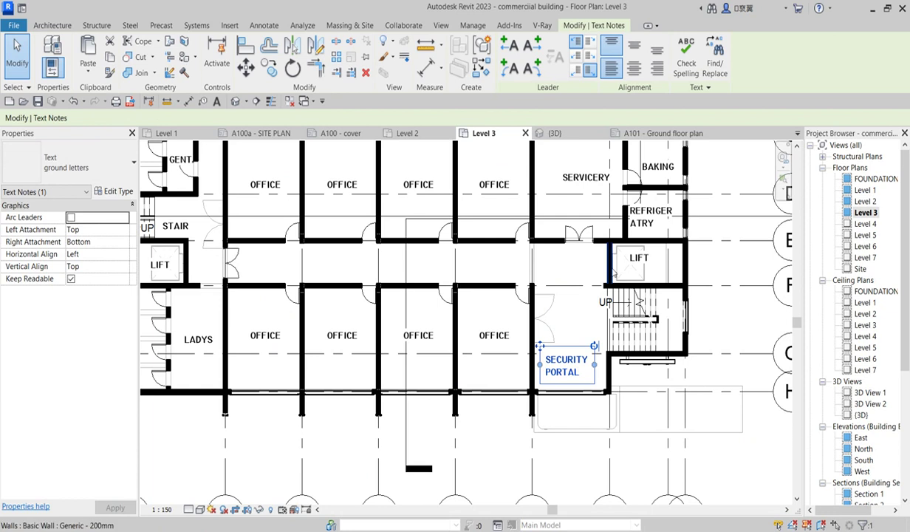
pyautogui.scroll(-3, 595, 272)
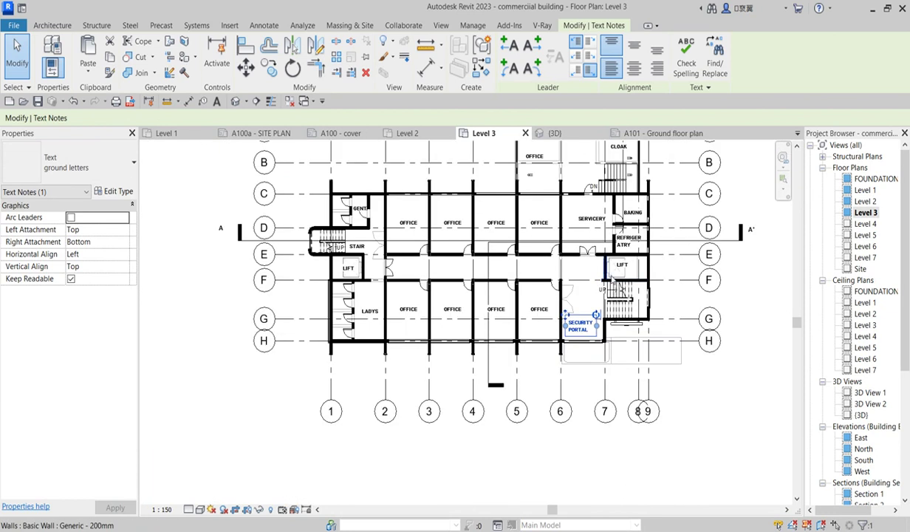
pyautogui.scroll(2, 630, 272)
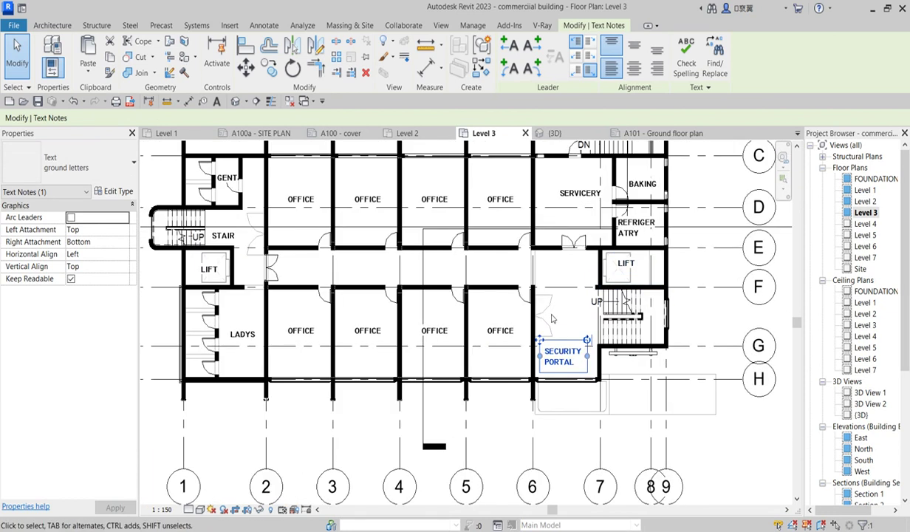
pyautogui.scroll(-3, 607, 297)
pyautogui.scroll(3, 517, 194)
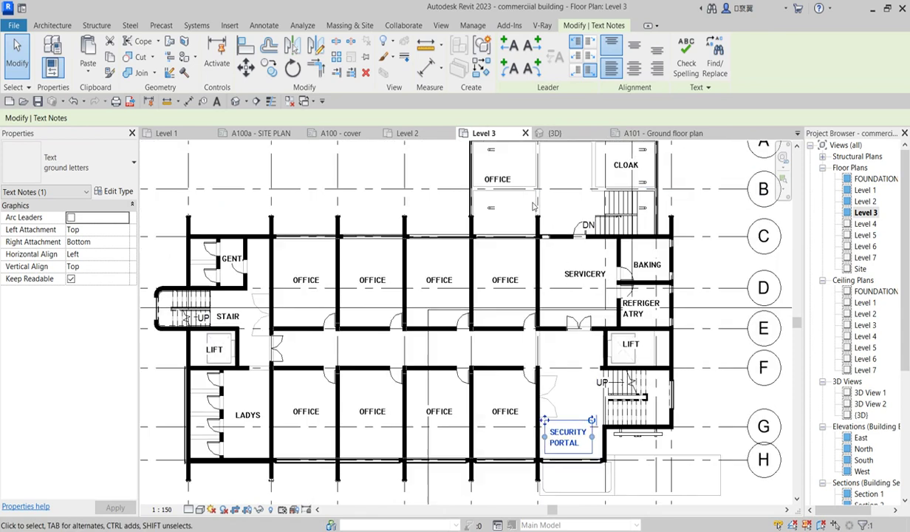
# Change the OFFICE note near grid B, between grids 5 and 6, to read BALCONY
pyautogui.doubleClick(504, 183)
pyautogui.moveTo(514, 181); pyautogui.dragTo(487, 186)
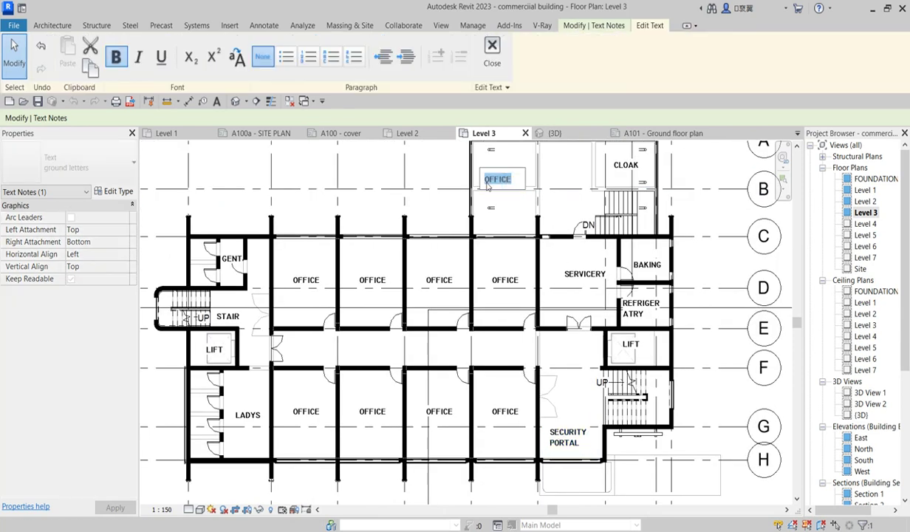
pyautogui.write('BALCONY')
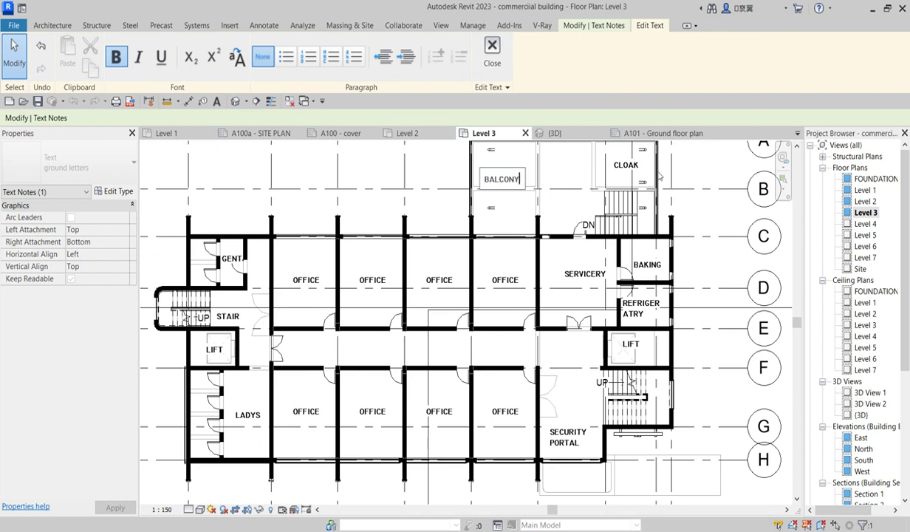
# Delete the CLOAK note and shift the BALCONY note toward the middle of the balcony
pyautogui.click(620, 164)
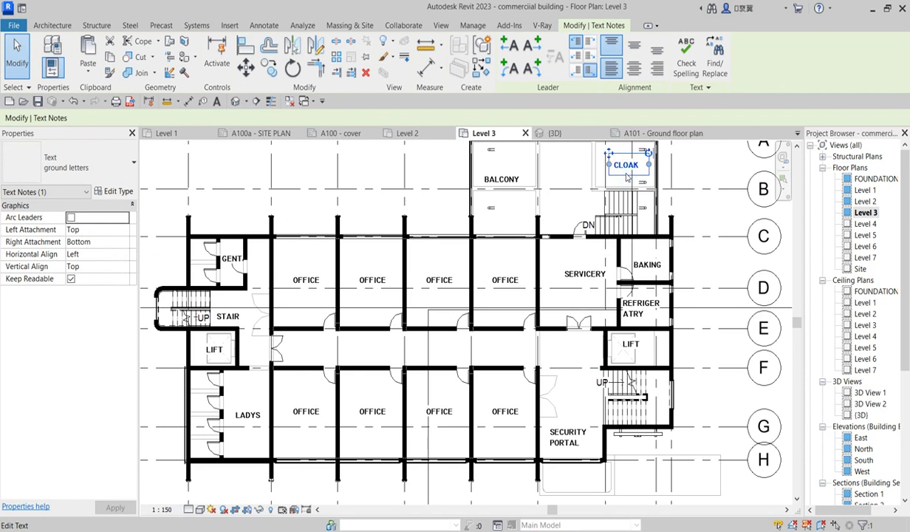
pyautogui.click(455, 178)
pyautogui.click(491, 170)
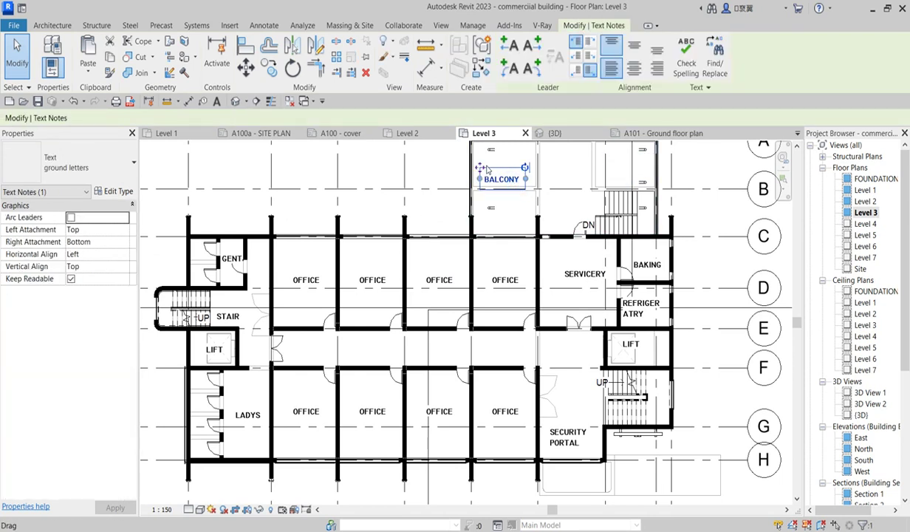
pyautogui.keyDown('ctrl'); pyautogui.moveTo(479, 169); pyautogui.dragTo(525, 170); pyautogui.keyUp('ctrl')
# Change the SERVICERY note to EXCUTIVE and shift it slightly toward grid 6 within its room
pyautogui.scroll(-2, 533, 177)
pyautogui.scroll(4, 576, 265)
pyautogui.scroll(2, 571, 264)
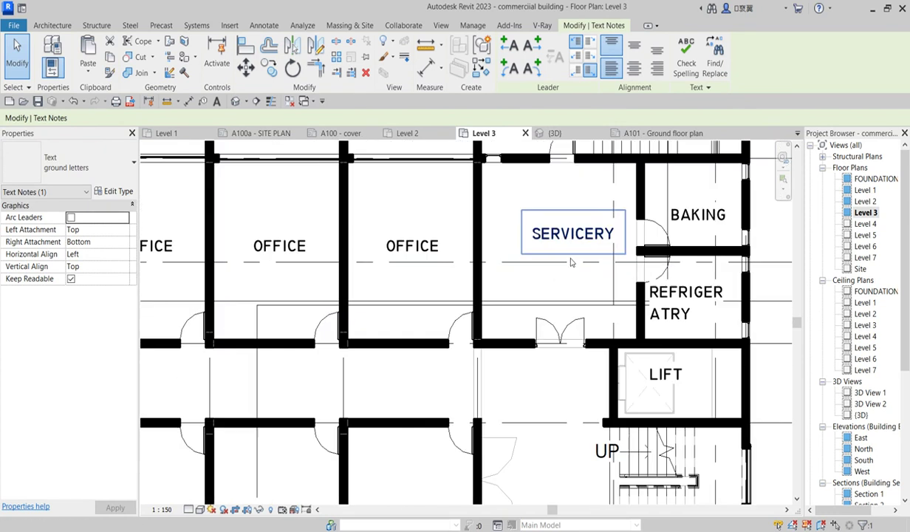
pyautogui.doubleClick(574, 234)
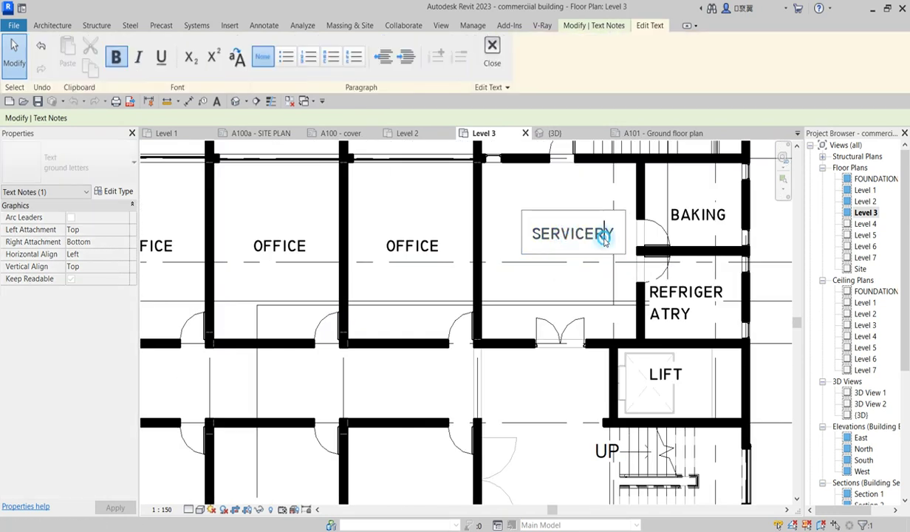
pyautogui.moveTo(614, 241); pyautogui.dragTo(508, 232)
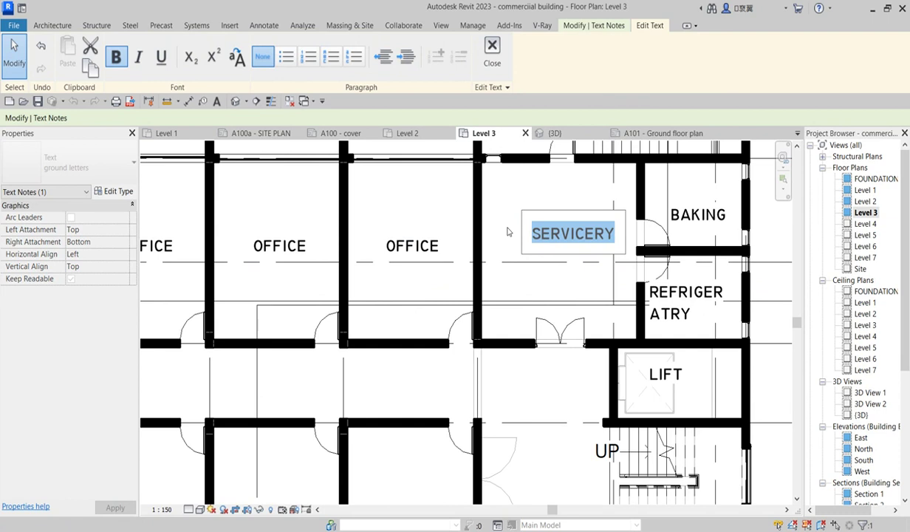
pyautogui.press('BackSpace')
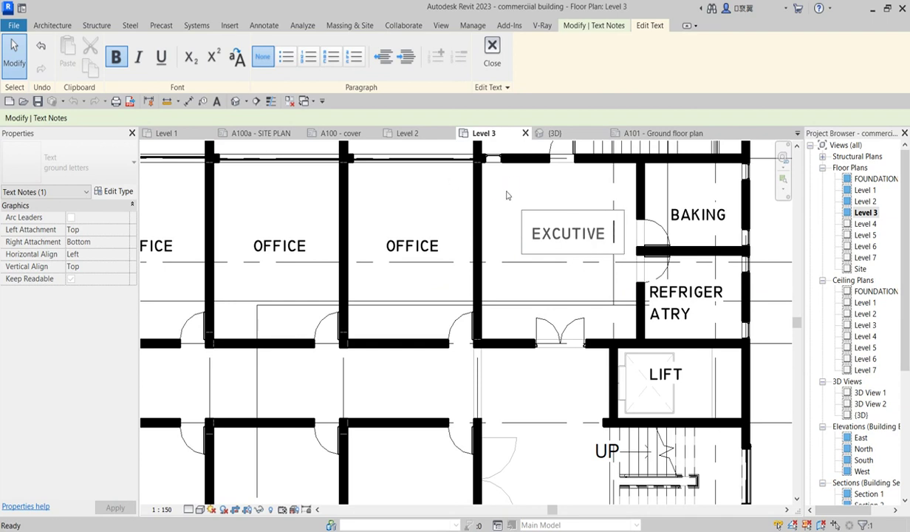
pyautogui.click(504, 194)
pyautogui.moveTo(522, 210); pyautogui.dragTo(499, 210)
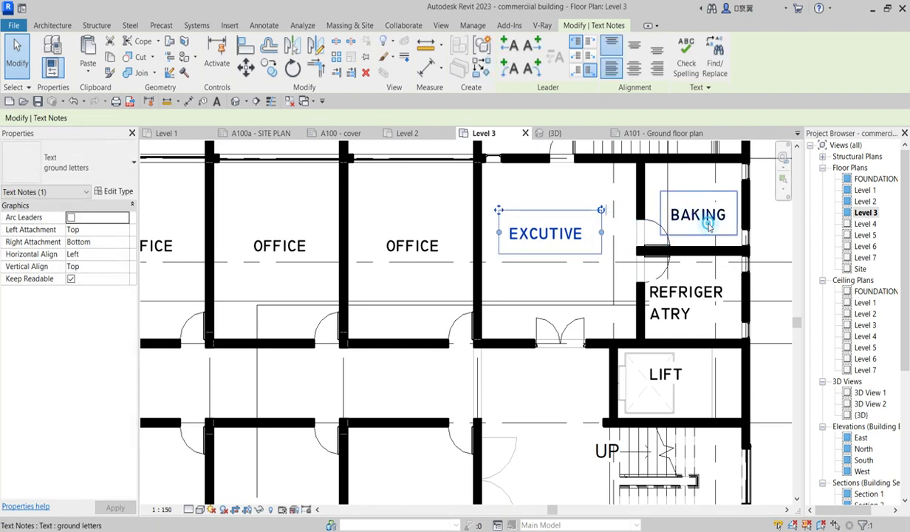
# Change the BAKING note in the room between grids C and D to TOILET
pyautogui.doubleClick(709, 227)
pyautogui.moveTo(707, 221); pyautogui.dragTo(634, 224)
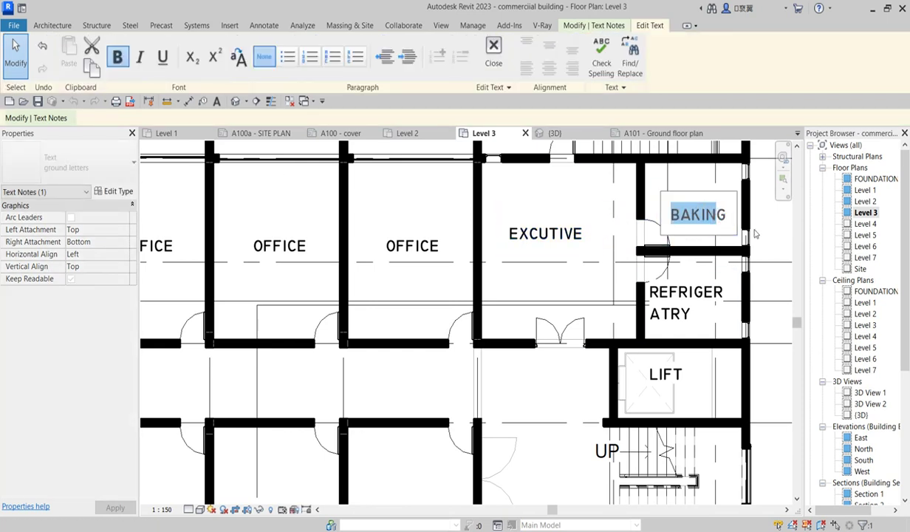
pyautogui.moveTo(726, 219); pyautogui.dragTo(670, 226)
pyautogui.write('TOILET')
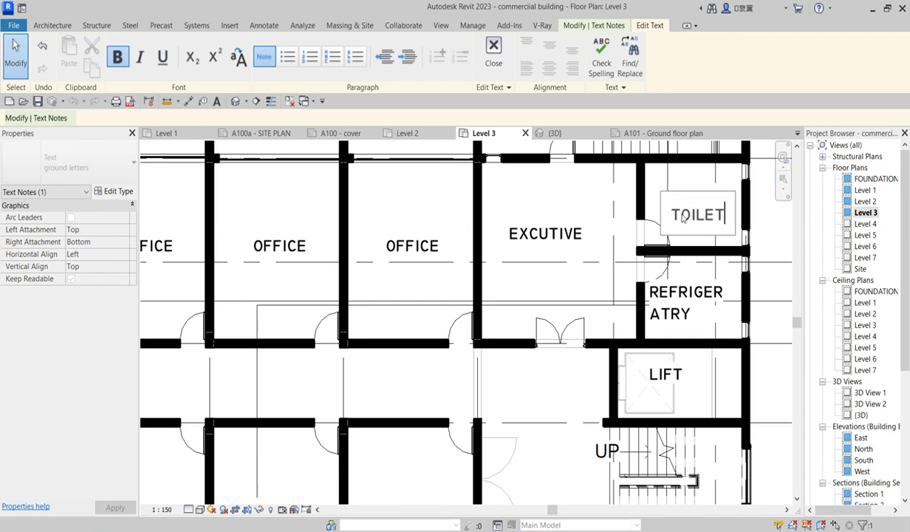
# Replace the REFRIGERATRY note with LIBRARY and move it slightly down and right into its room
pyautogui.click(634, 294)
pyautogui.click(694, 323)
pyautogui.click(700, 320)
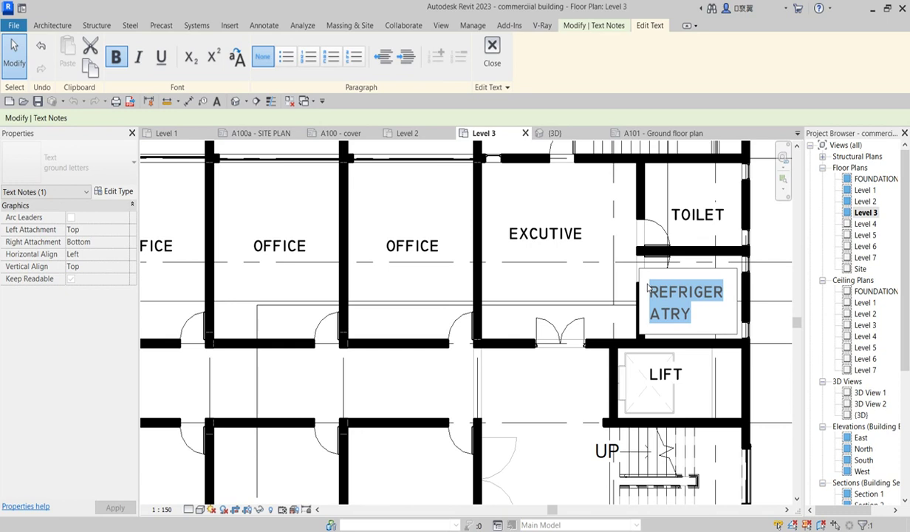
pyautogui.press('Delete')
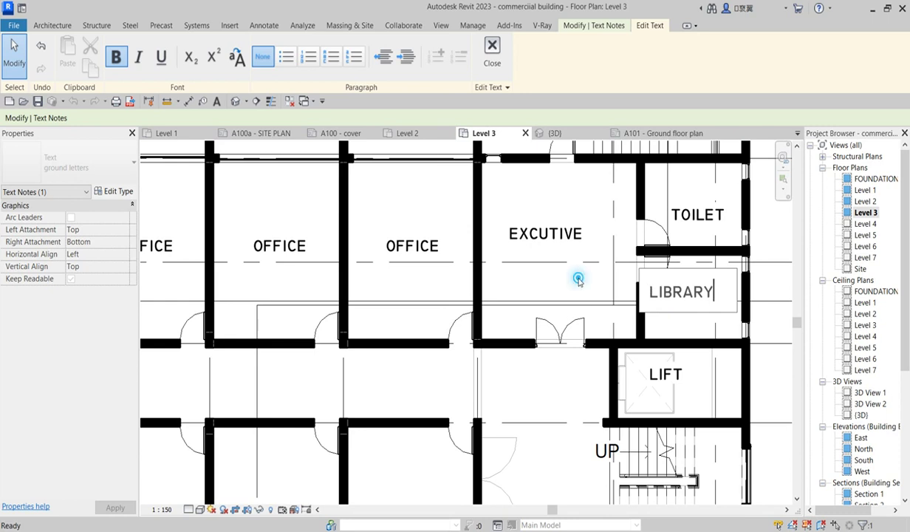
pyautogui.click(621, 272)
pyautogui.moveTo(639, 268); pyautogui.dragTo(655, 288)
pyautogui.press('Escape')
# Check the room notes across the whole Level 3 floor plan, from the balcony to the stairs and offices
pyautogui.scroll(-6, 484, 435)
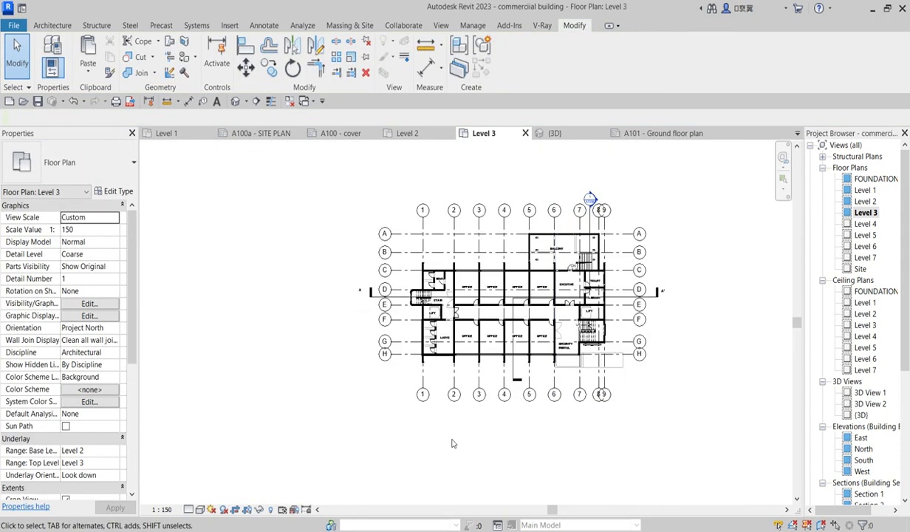
pyautogui.scroll(3, 479, 371)
pyautogui.scroll(-3, 604, 329)
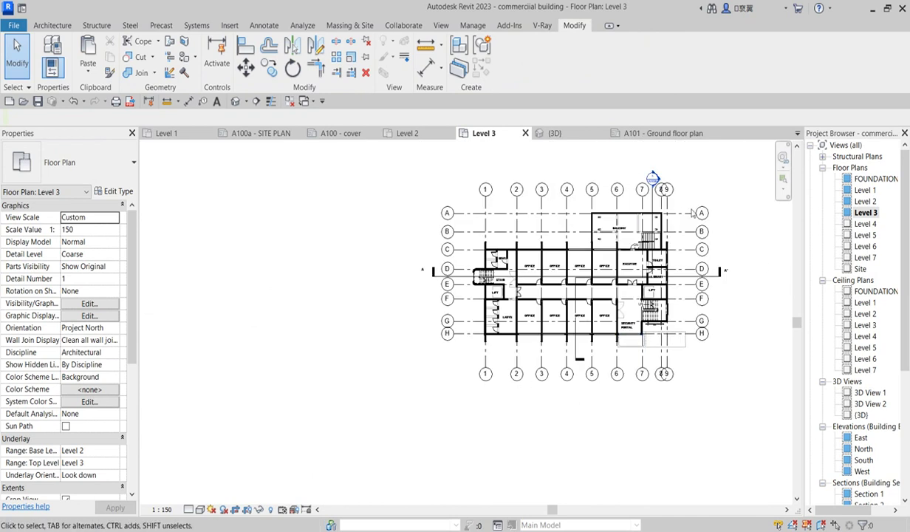
pyautogui.scroll(2, 524, 354)
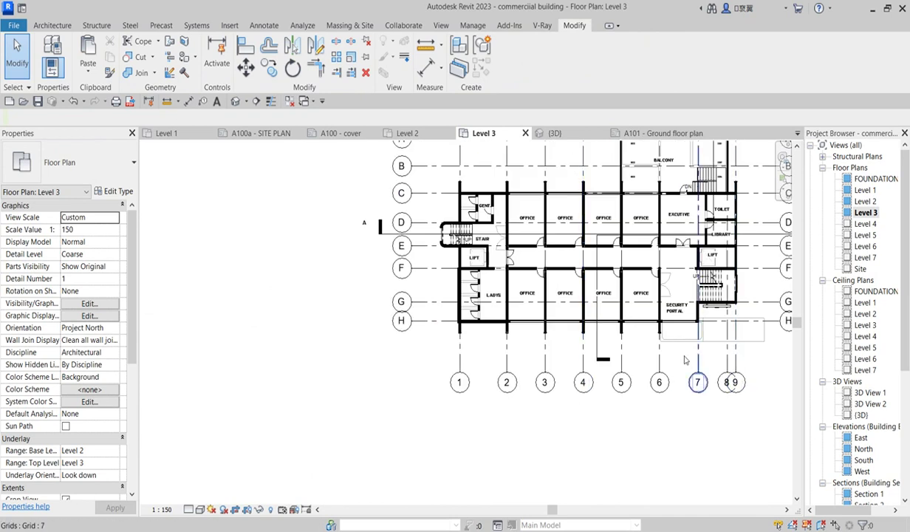
pyautogui.scroll(1, 535, 285)
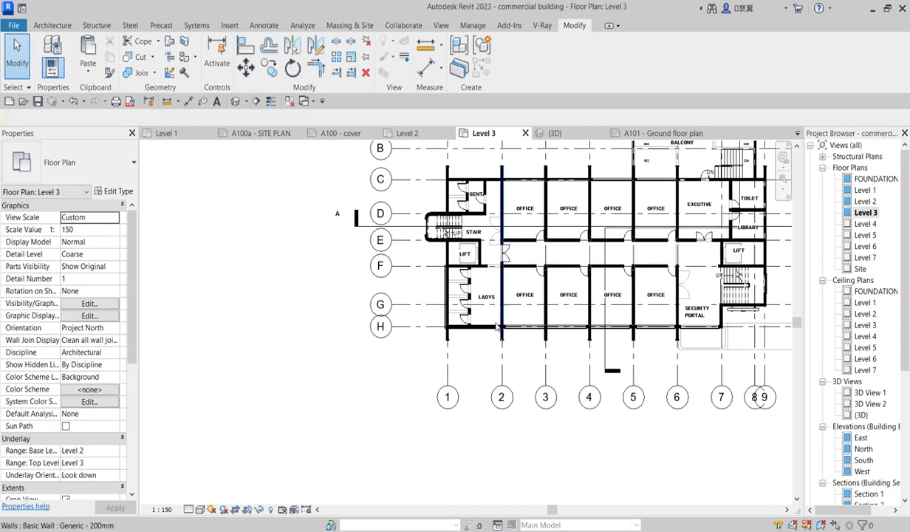
pyautogui.scroll(-2, 613, 279)
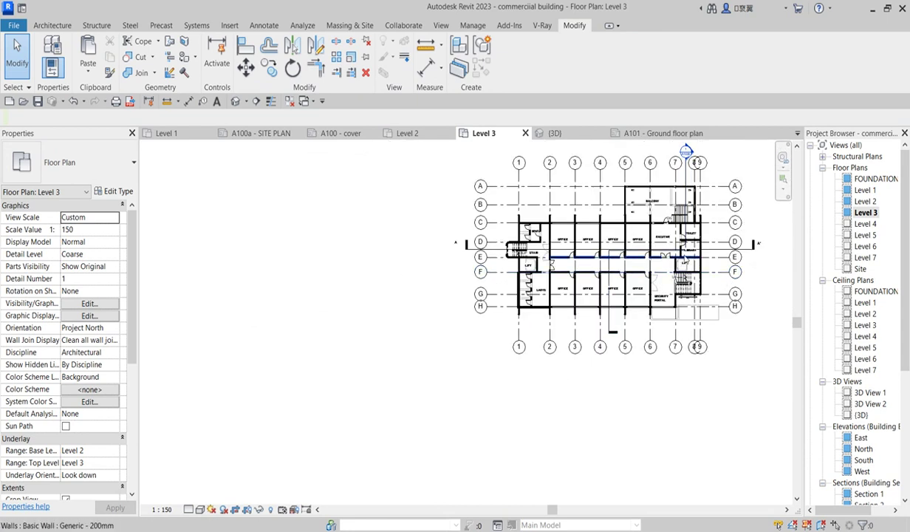
pyautogui.scroll(2, 651, 204)
pyautogui.scroll(2, 651, 204)
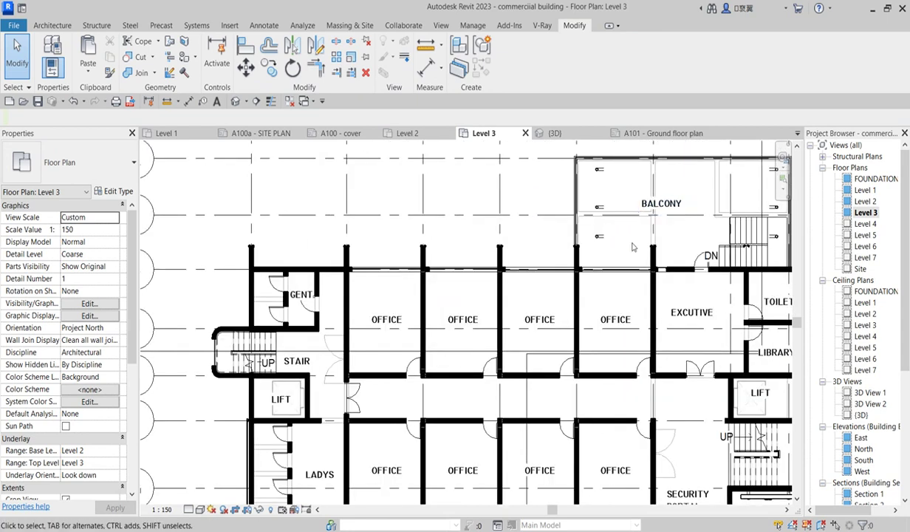
pyautogui.scroll(-2, 613, 228)
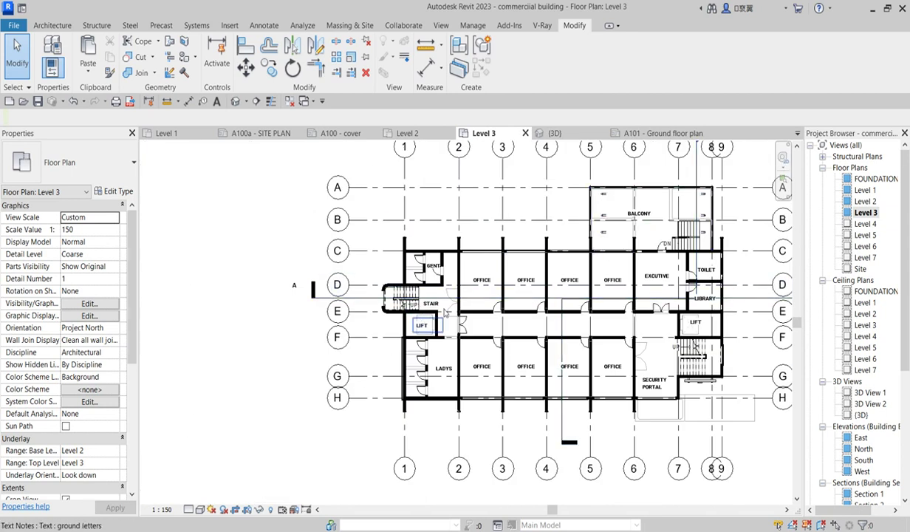
# Open the Level 1 floor plan and save the project
pyautogui.doubleClick(865, 190)
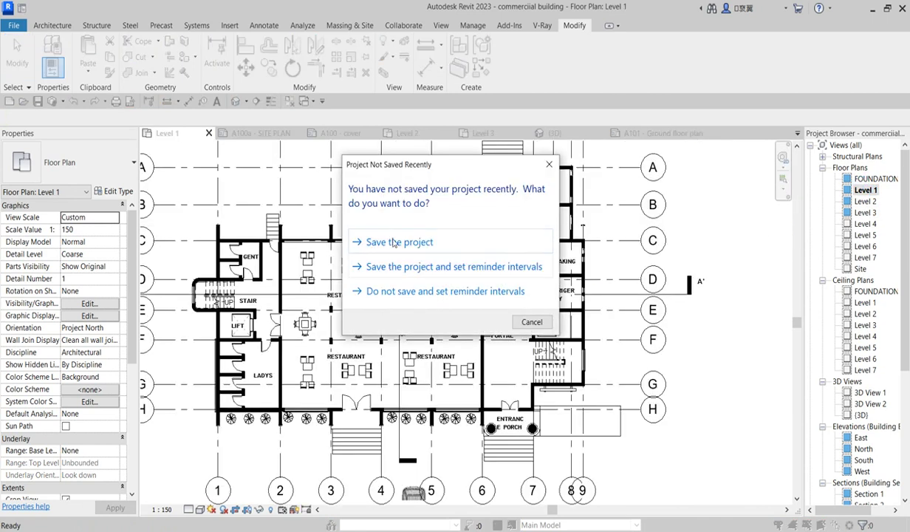
pyautogui.click(395, 242)
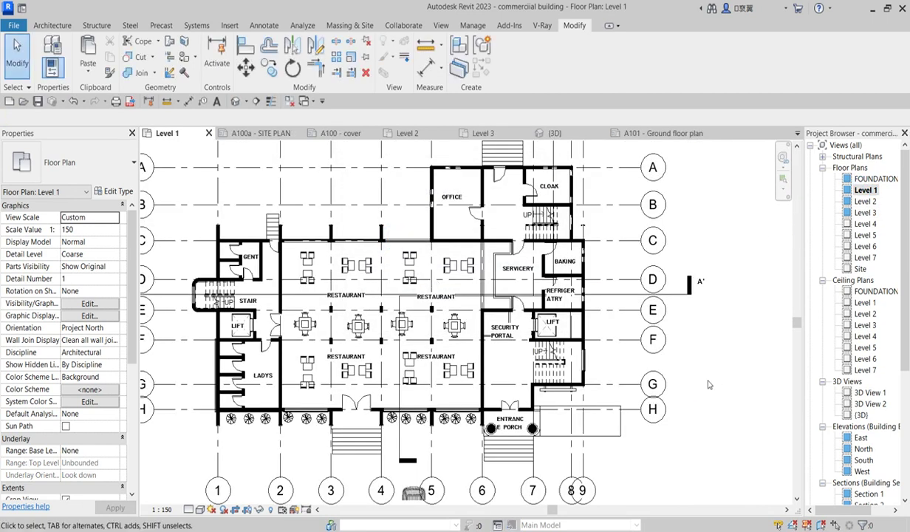
pyautogui.scroll(-3, 707, 385)
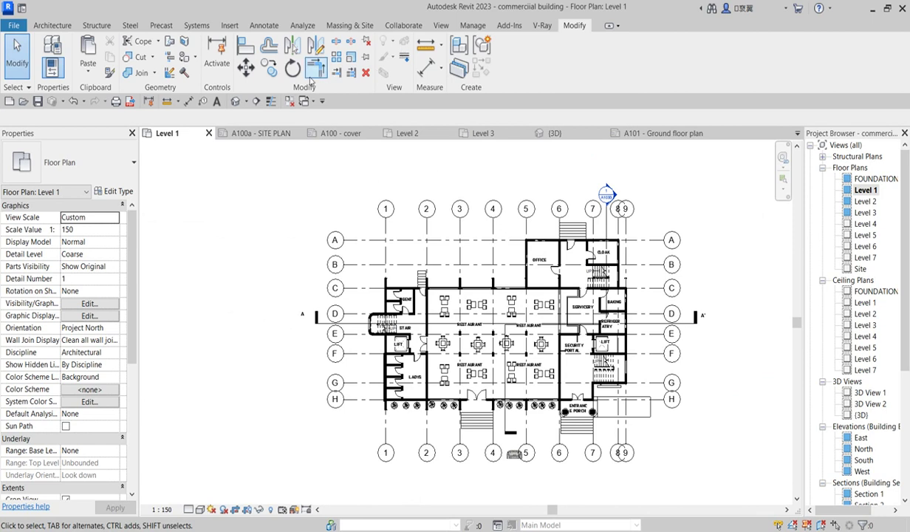
# Place a continuous aligned dimension string across grids 1 to 9, positioned between grids A and B
pyautogui.click(422, 71)
pyautogui.scroll(4, 403, 292)
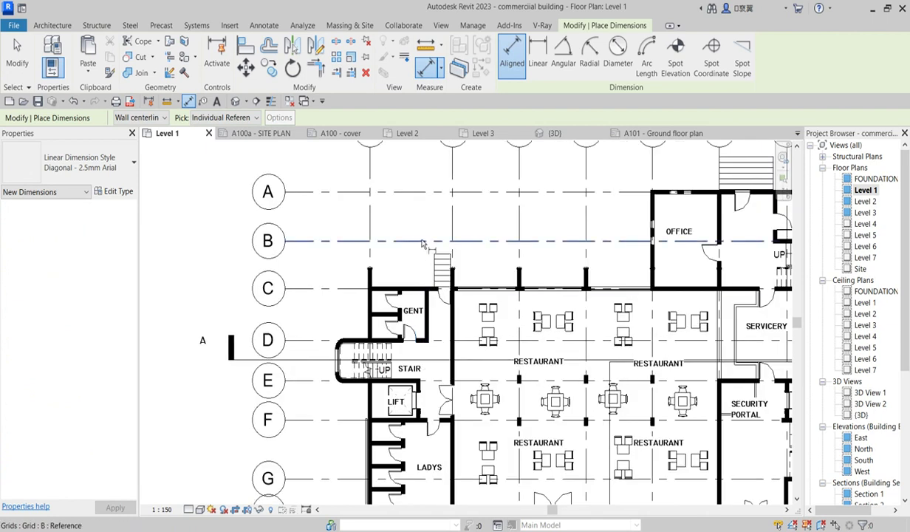
pyautogui.scroll(-2, 422, 244)
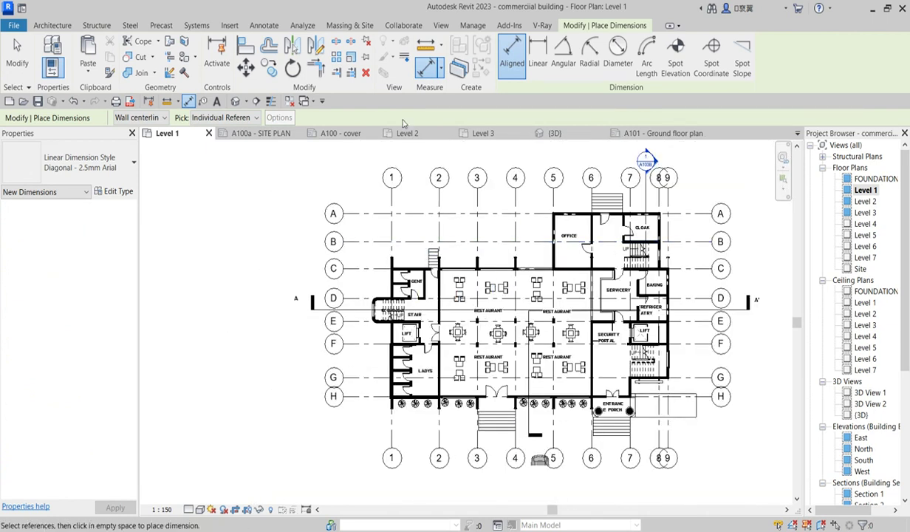
pyautogui.click(393, 209)
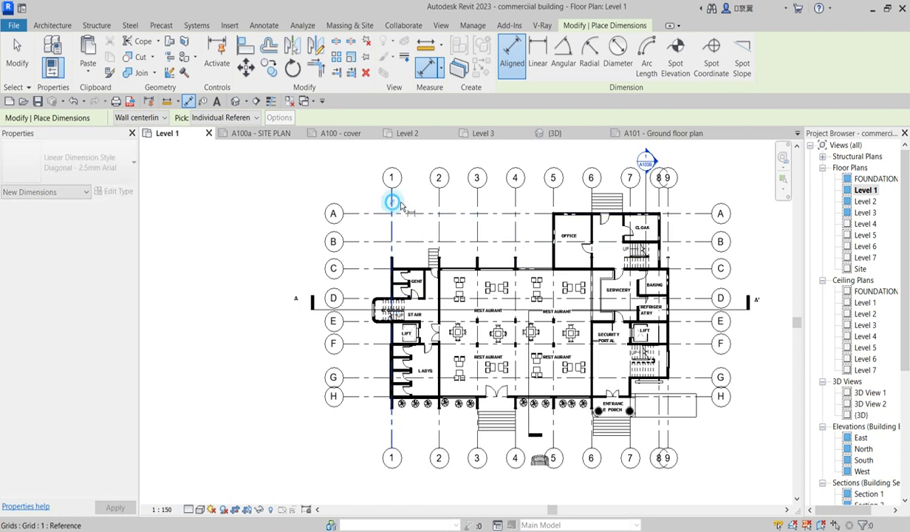
pyautogui.click(439, 209)
pyautogui.click(476, 208)
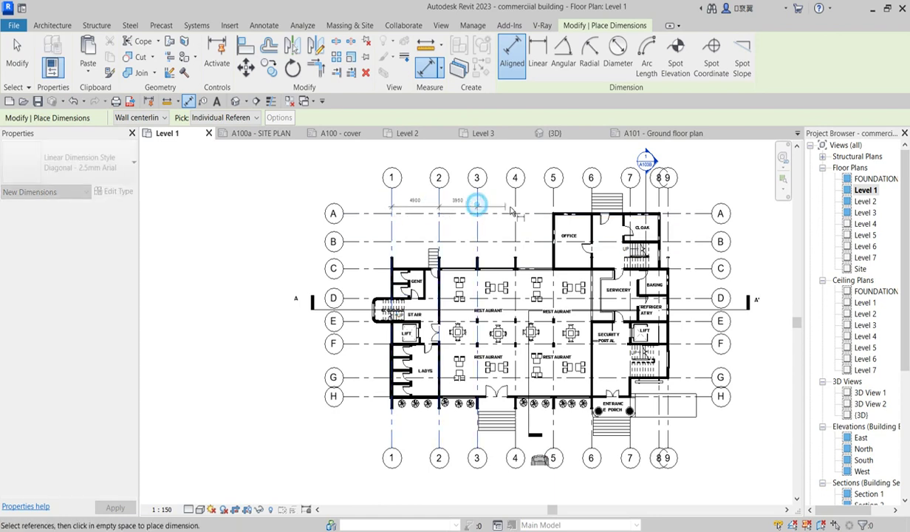
pyautogui.click(514, 207)
pyautogui.click(556, 201)
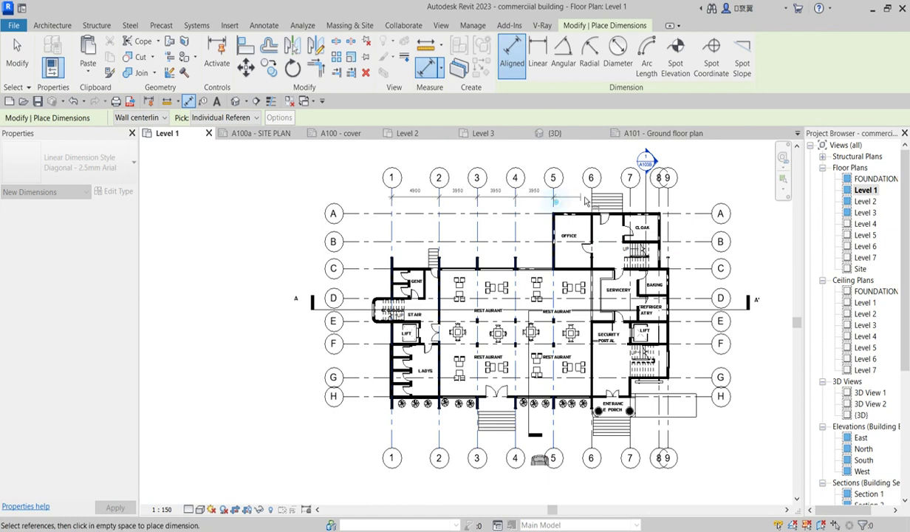
pyautogui.click(590, 198)
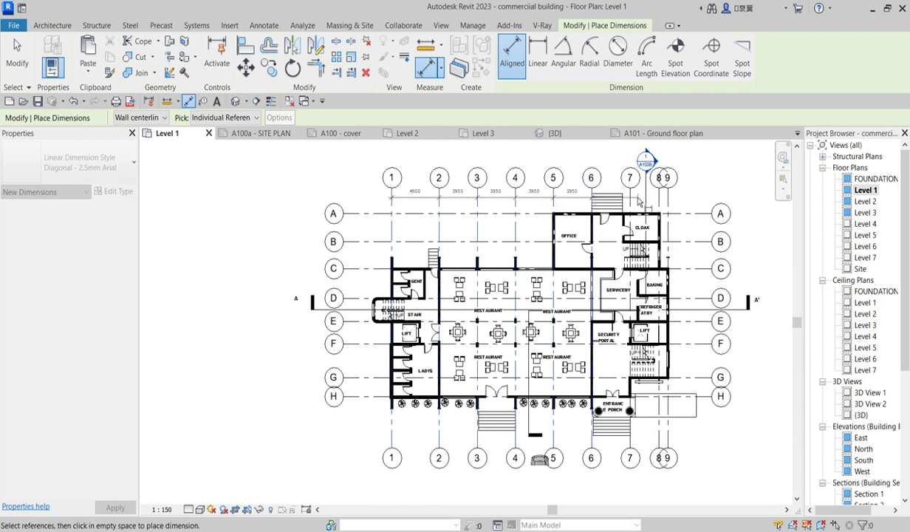
pyautogui.click(630, 198)
pyautogui.click(670, 206)
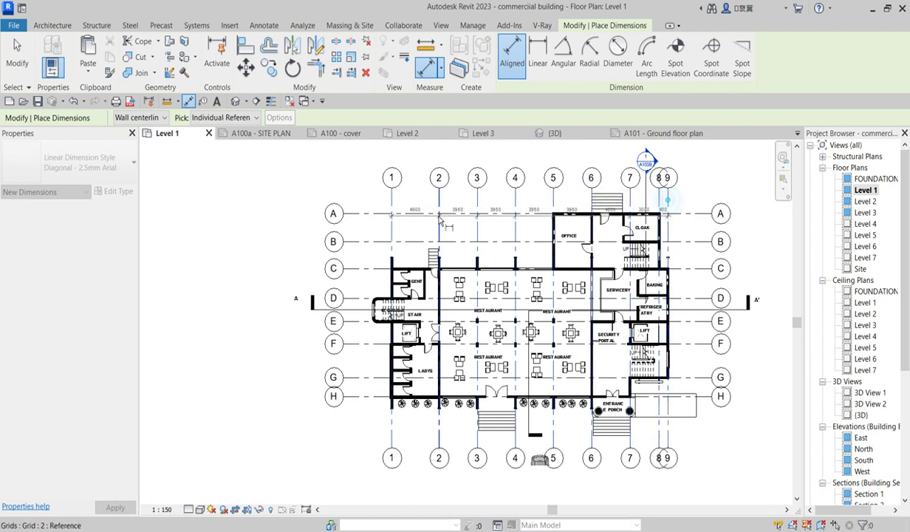
pyautogui.scroll(2, 443, 231)
pyautogui.click(458, 238)
# Start the overall width dimension at the stair's outer west wall and set the dimension reference preference to wall faces
pyautogui.scroll(-2, 469, 236)
pyautogui.scroll(4, 399, 287)
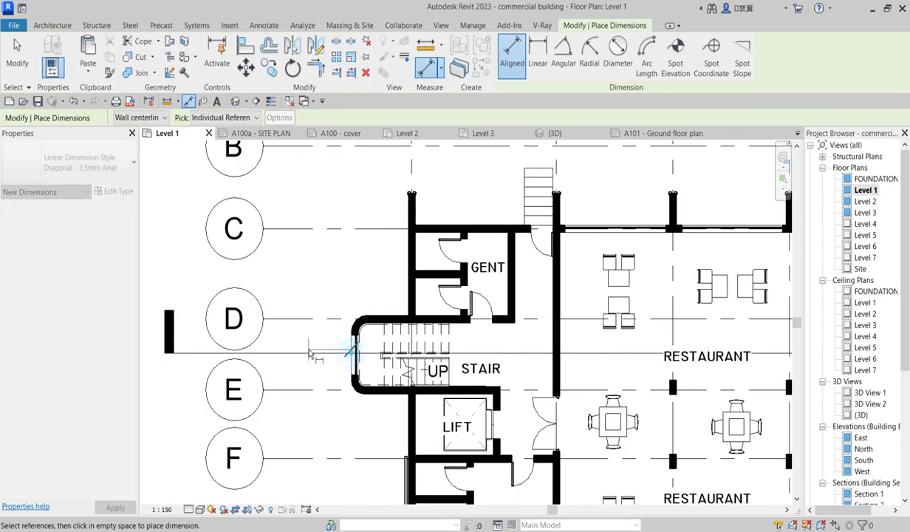
pyautogui.scroll(-5, 308, 349)
pyautogui.scroll(3, 557, 357)
pyautogui.scroll(4, 558, 357)
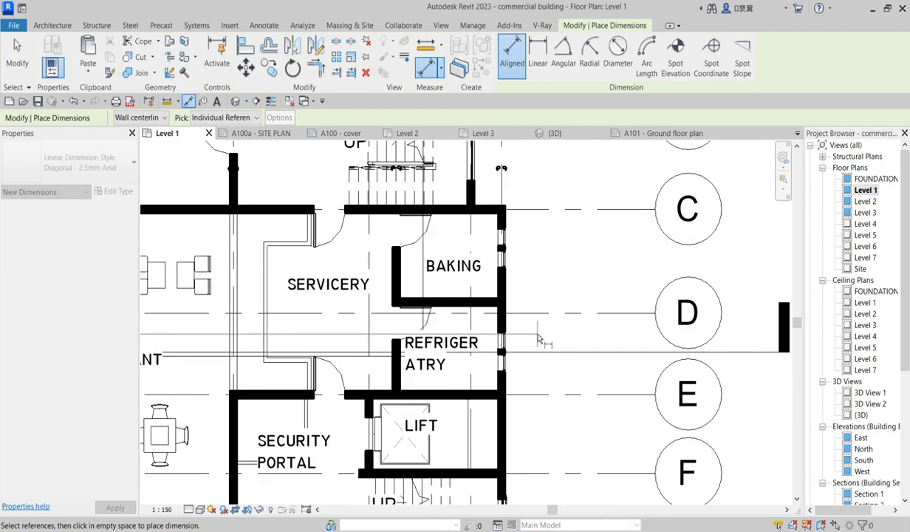
pyautogui.scroll(2, 509, 309)
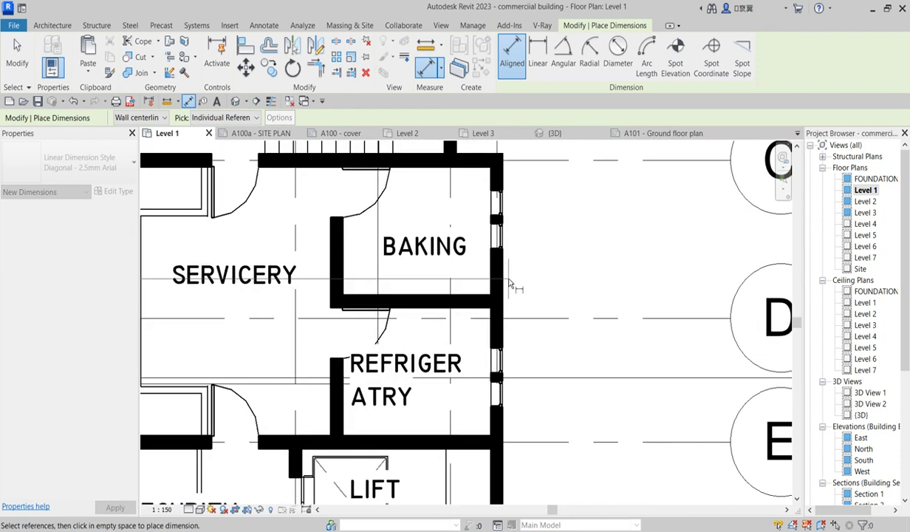
pyautogui.scroll(2, 510, 290)
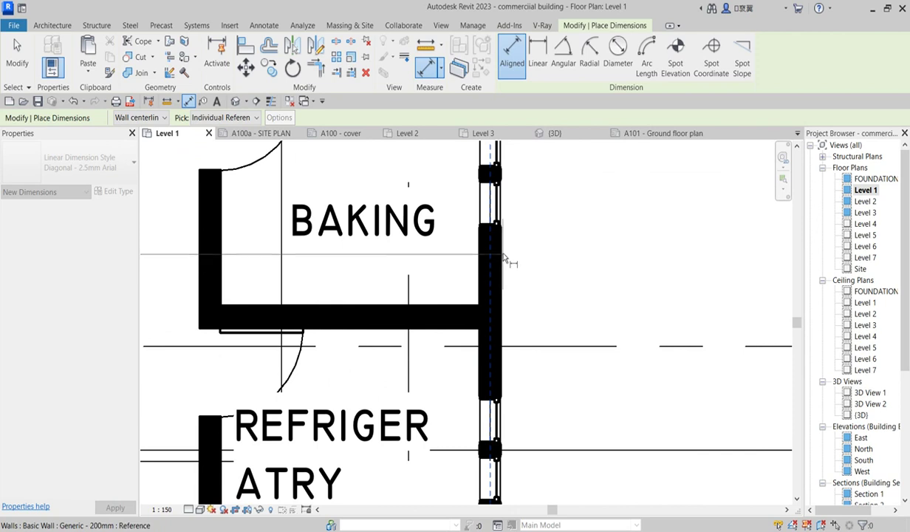
pyautogui.scroll(-4, 544, 301)
pyautogui.scroll(-3, 571, 311)
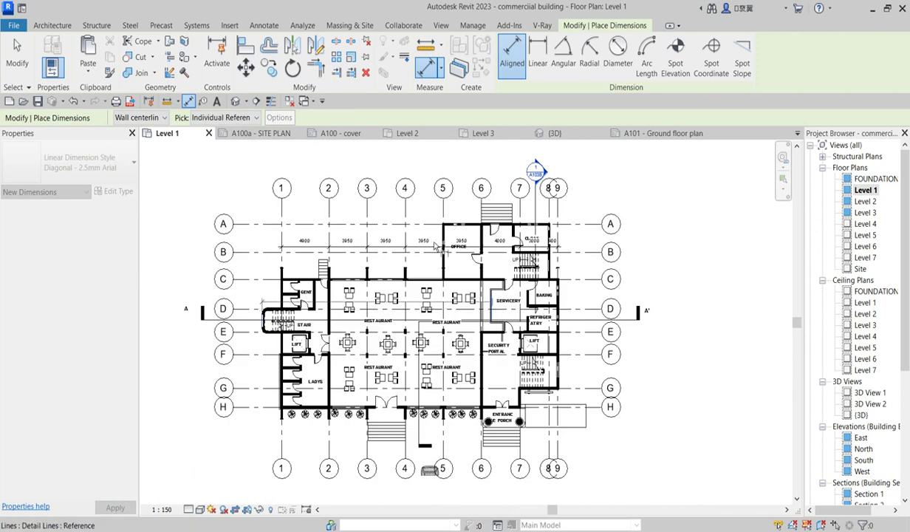
pyautogui.click(162, 118)
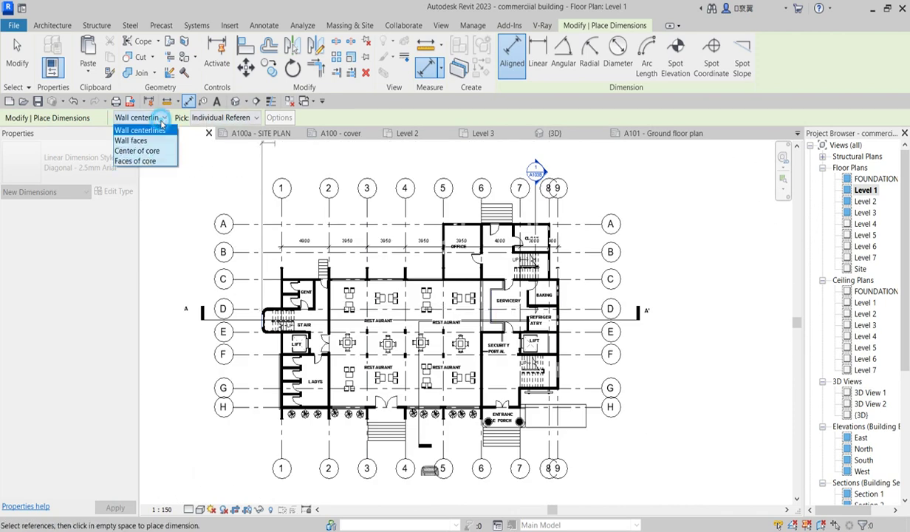
pyautogui.click(152, 141)
# Finish the overall width dimension at the outer face of the east wall beside BAKING, placing it just above grid A
pyautogui.scroll(3, 244, 281)
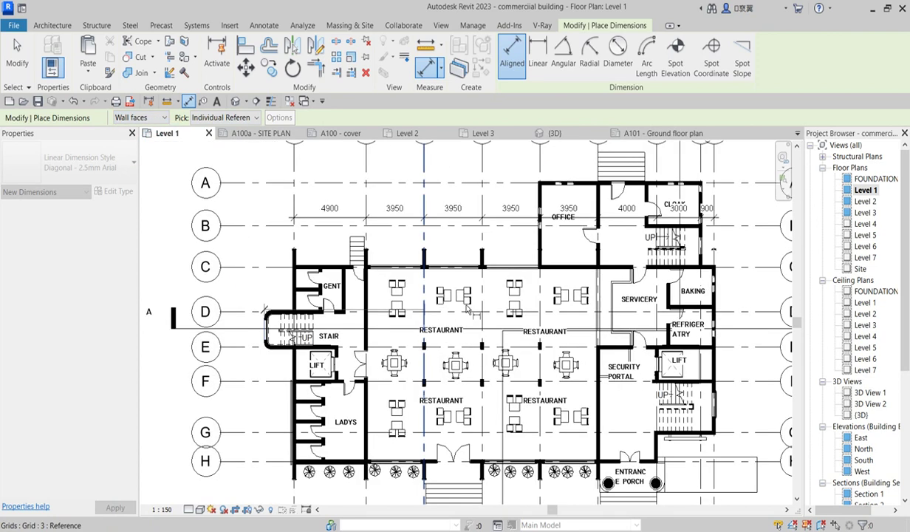
pyautogui.scroll(3, 715, 307)
pyautogui.scroll(2, 718, 310)
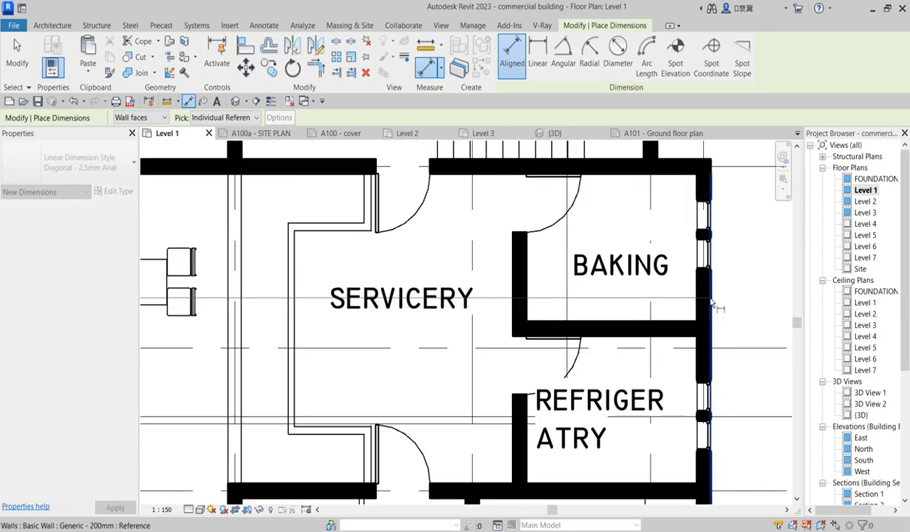
pyautogui.scroll(-6, 467, 277)
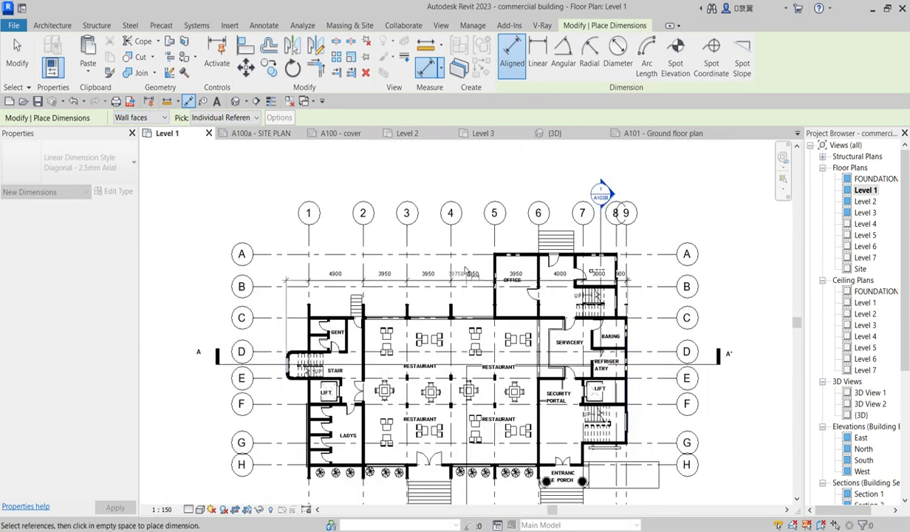
pyautogui.scroll(3, 467, 277)
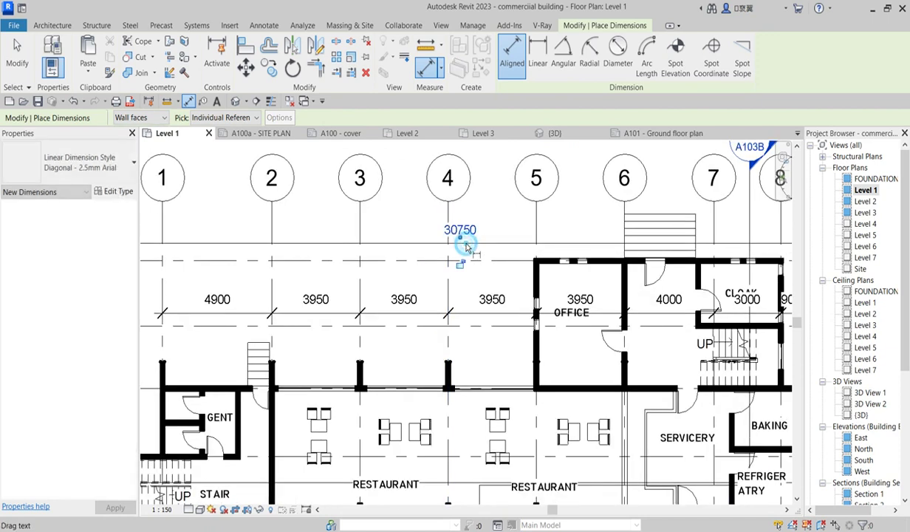
# Dimension the overall depth from the outer face of the north wall on grid A to the south wall on grid H, placed east of the building
pyautogui.scroll(-3, 466, 246)
pyautogui.scroll(4, 572, 252)
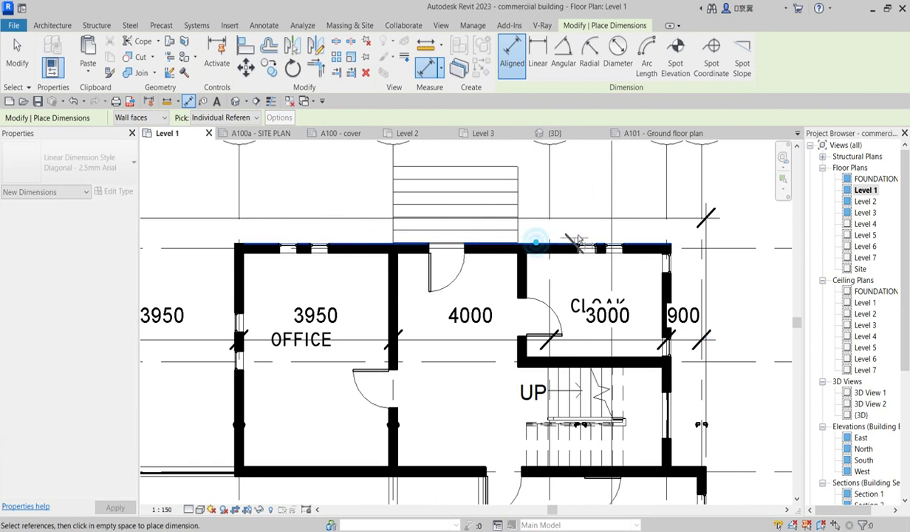
pyautogui.scroll(-5, 589, 239)
pyautogui.scroll(2, 509, 385)
pyautogui.scroll(2, 508, 385)
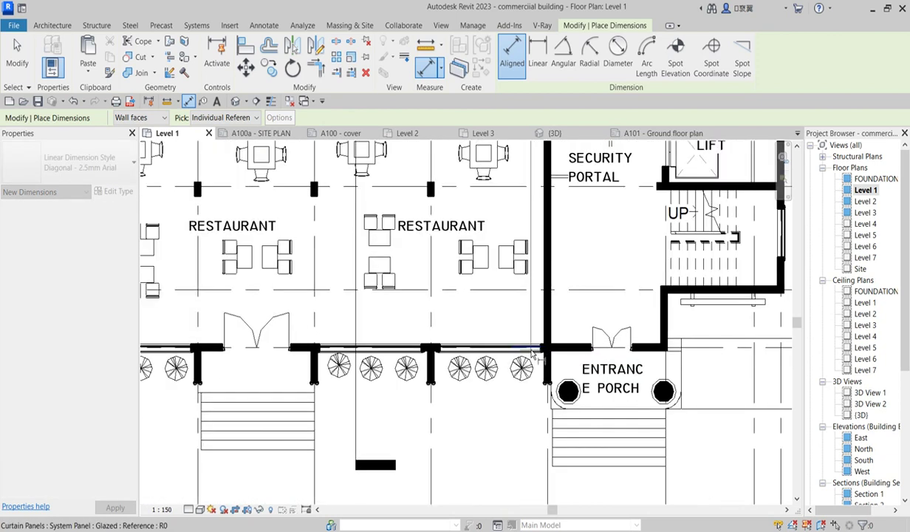
pyautogui.scroll(-5, 566, 357)
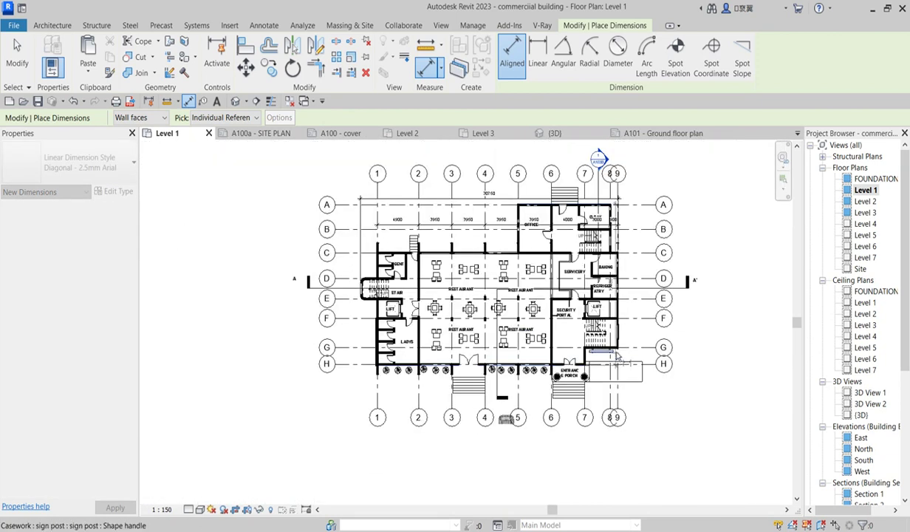
pyautogui.scroll(1, 645, 337)
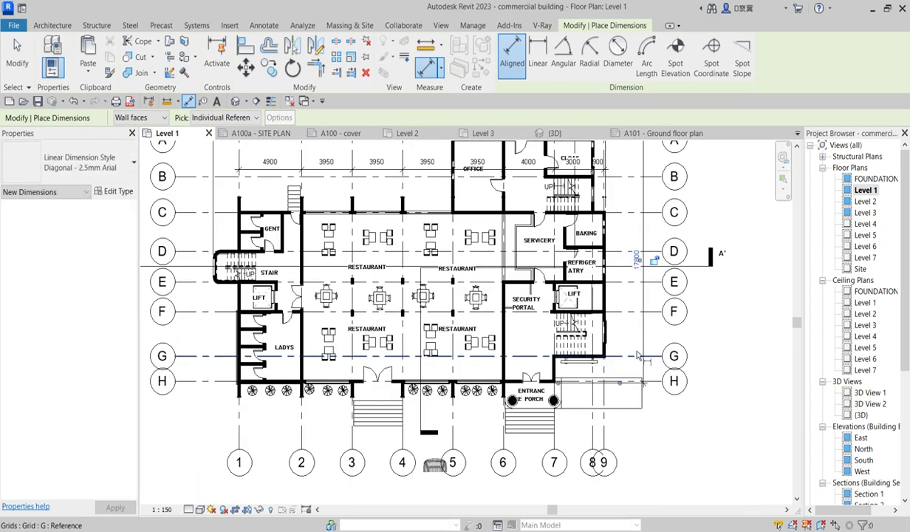
# Set dimension picking to Entire Walls, with the auto dimension options referencing Openings by Widths
pyautogui.scroll(-2, 640, 351)
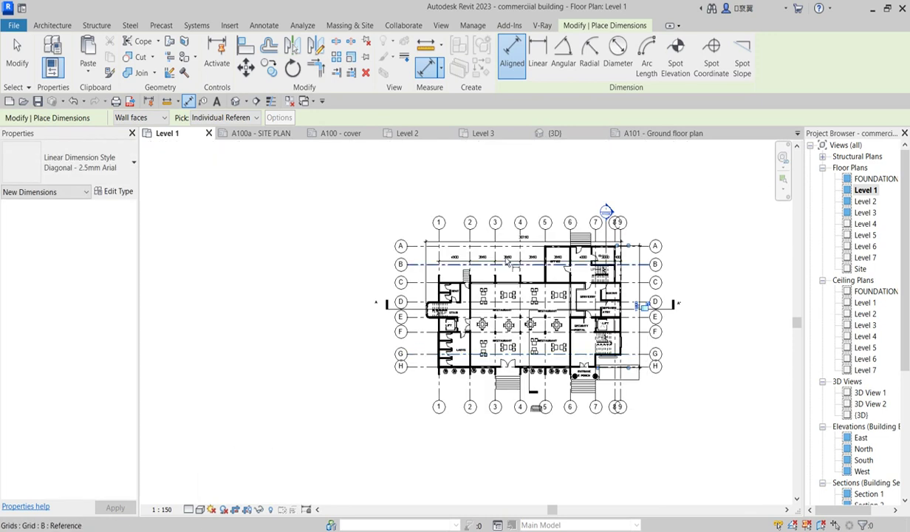
pyautogui.click(256, 117)
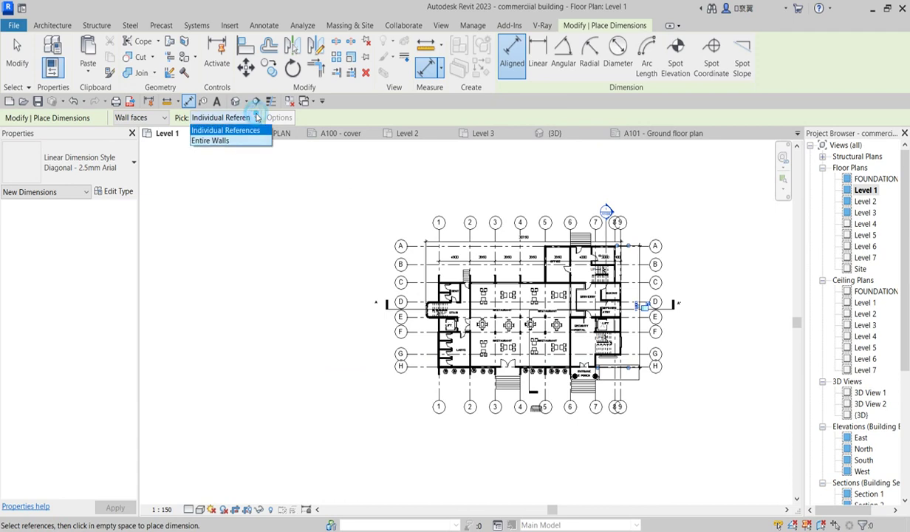
pyautogui.click(211, 141)
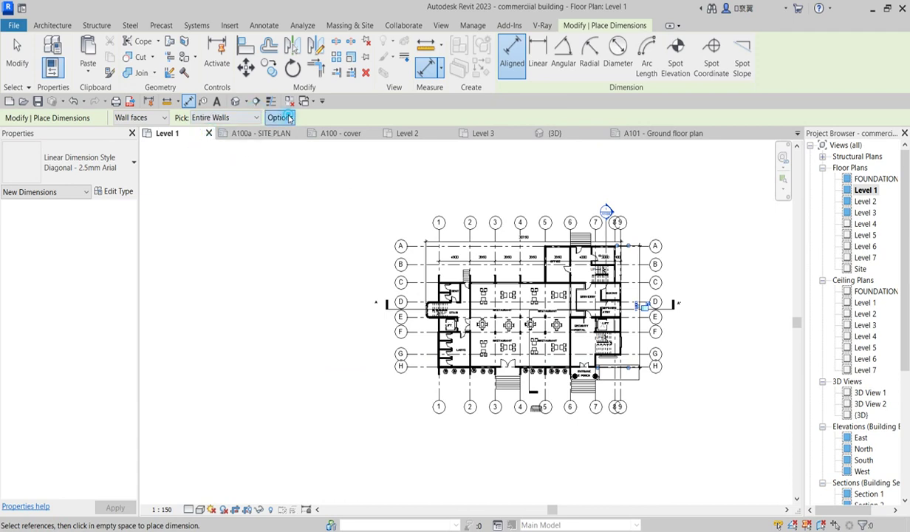
pyautogui.click(281, 117)
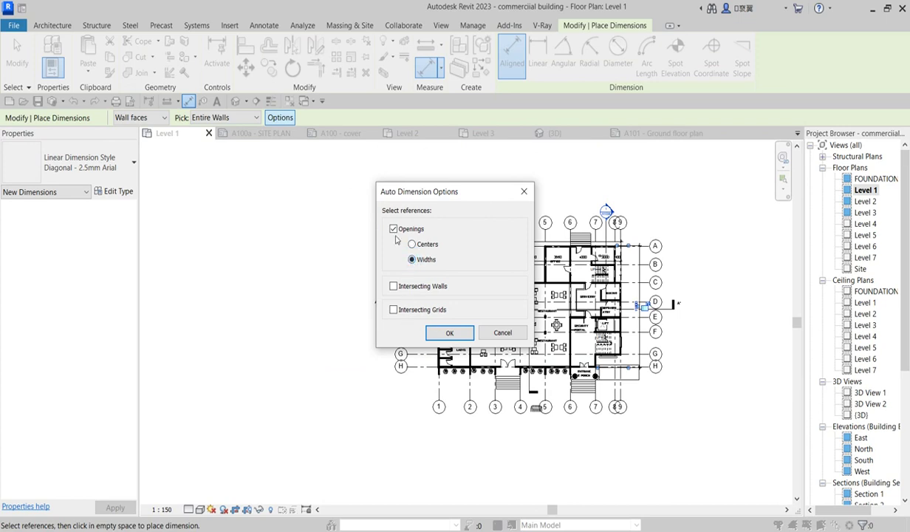
pyautogui.click(448, 333)
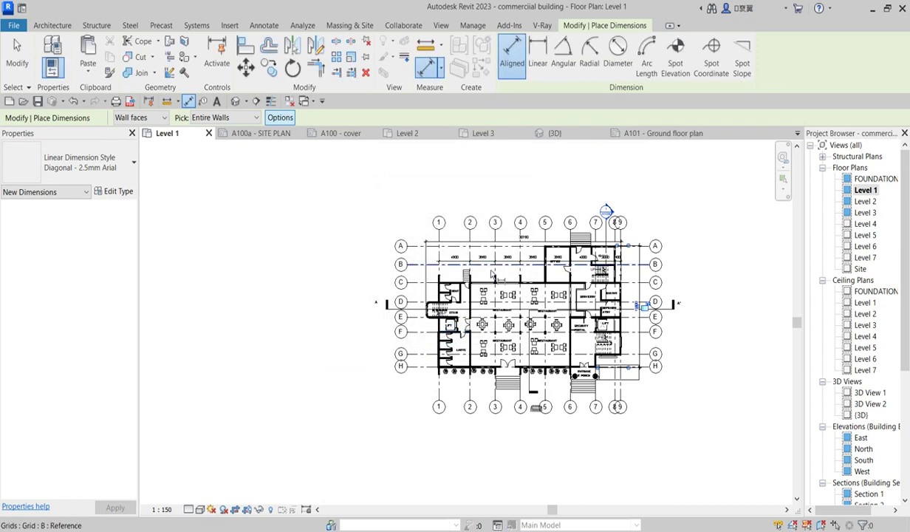
pyautogui.scroll(3, 482, 281)
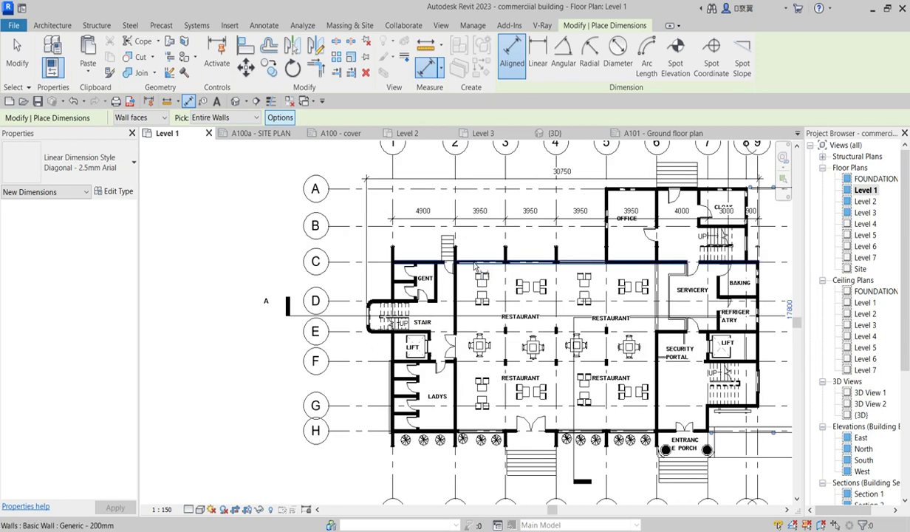
pyautogui.click(475, 265)
pyautogui.scroll(1, 477, 265)
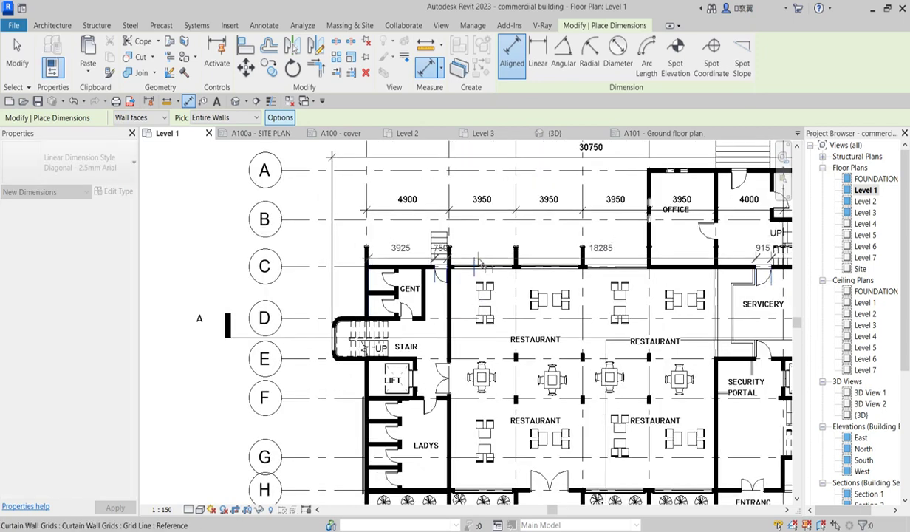
pyautogui.scroll(2, 478, 264)
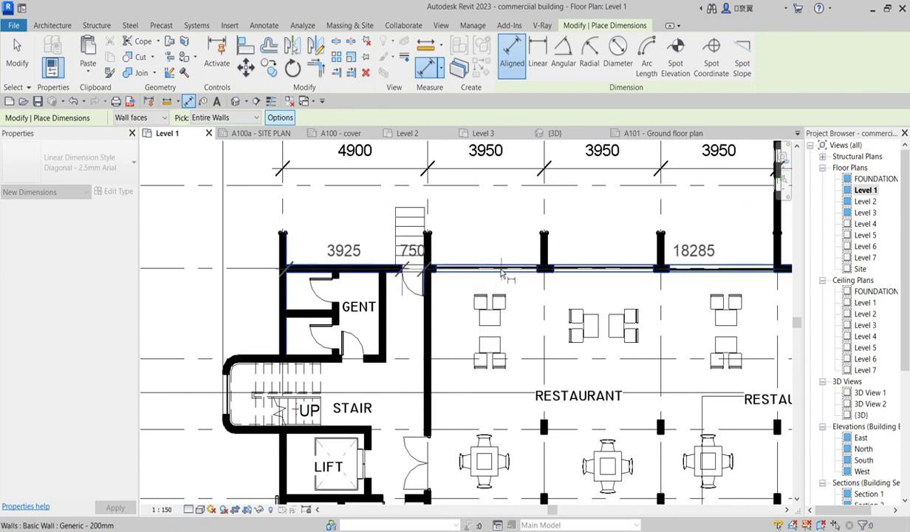
pyautogui.scroll(-2, 497, 260)
pyautogui.scroll(-2, 499, 257)
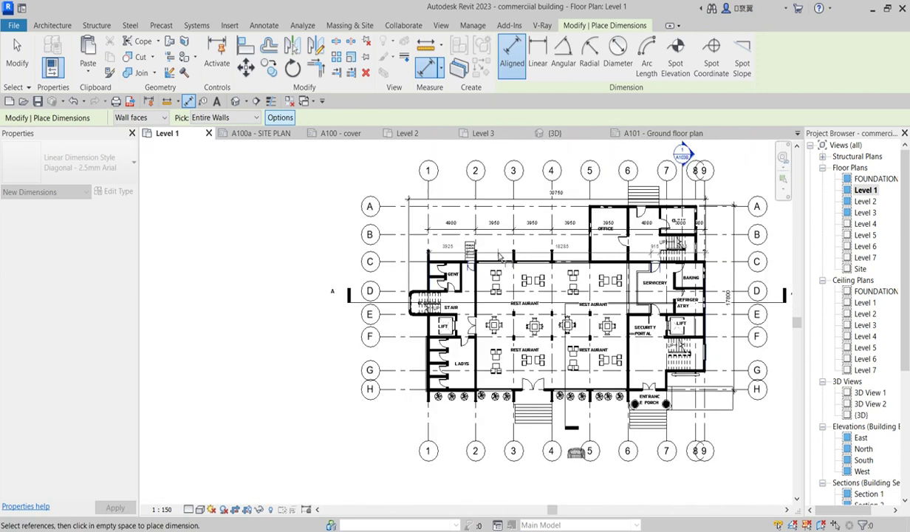
pyautogui.rightClick(499, 253)
# Auto-dimension the openings of the east wall on grid 9, placing the string just outside the wall between grids C and G
pyautogui.scroll(1, 538, 261)
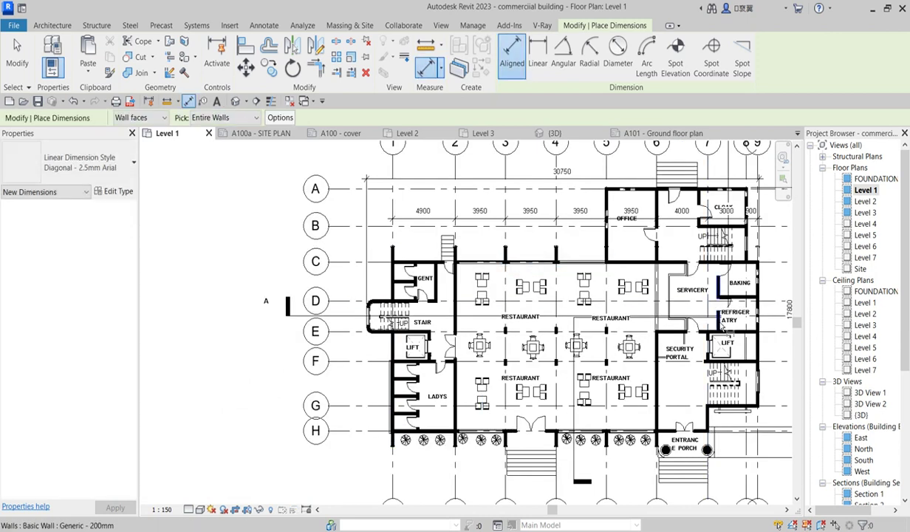
pyautogui.click(757, 347)
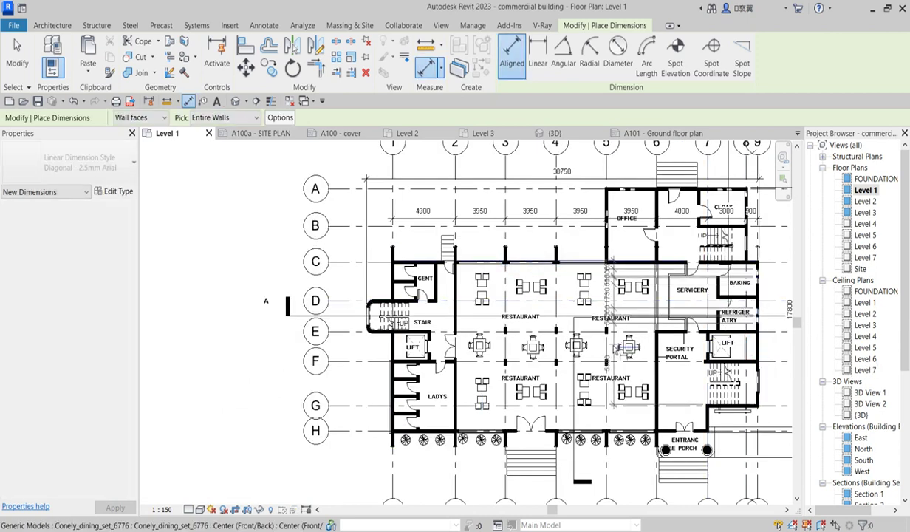
pyautogui.scroll(-1, 758, 347)
pyautogui.scroll(3, 717, 334)
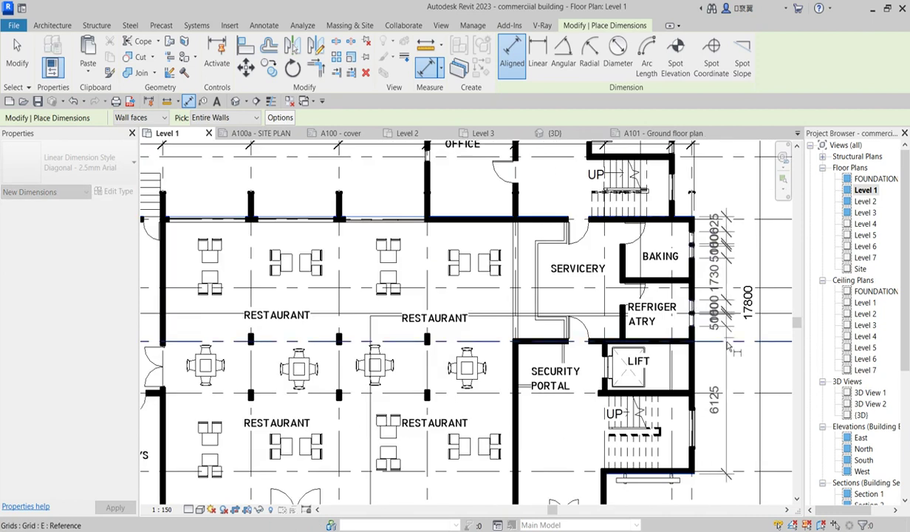
pyautogui.click(737, 366)
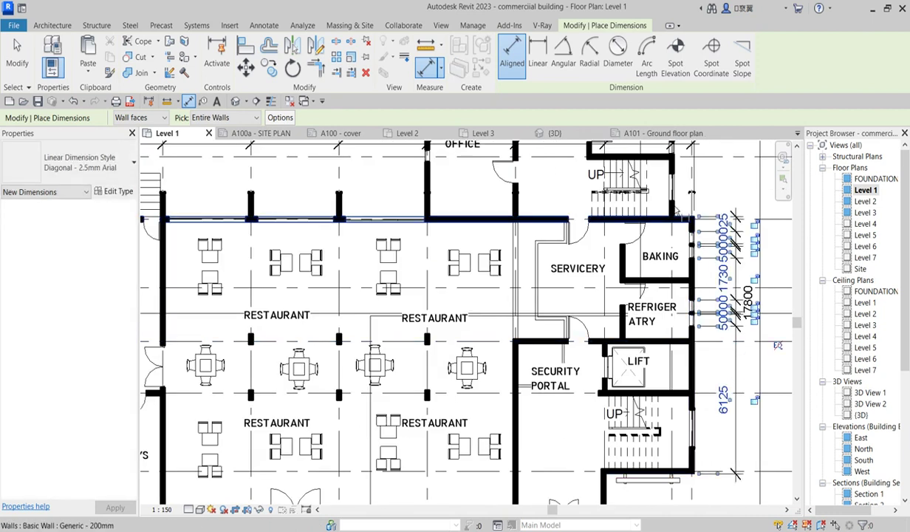
# Auto-dimension the openings of the upper east wall on grid 8 between grids A and C, placing the string east of the building
pyautogui.scroll(-2, 691, 218)
pyautogui.click(695, 211)
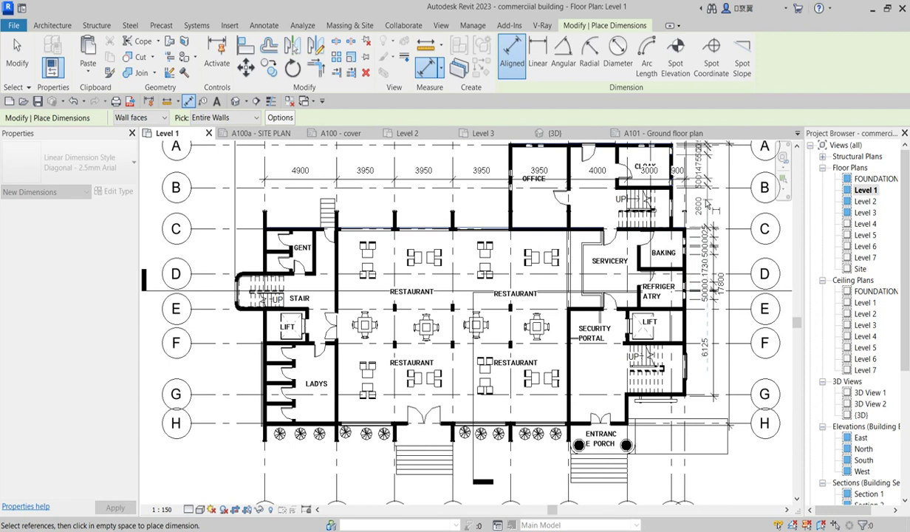
pyautogui.scroll(-3, 681, 256)
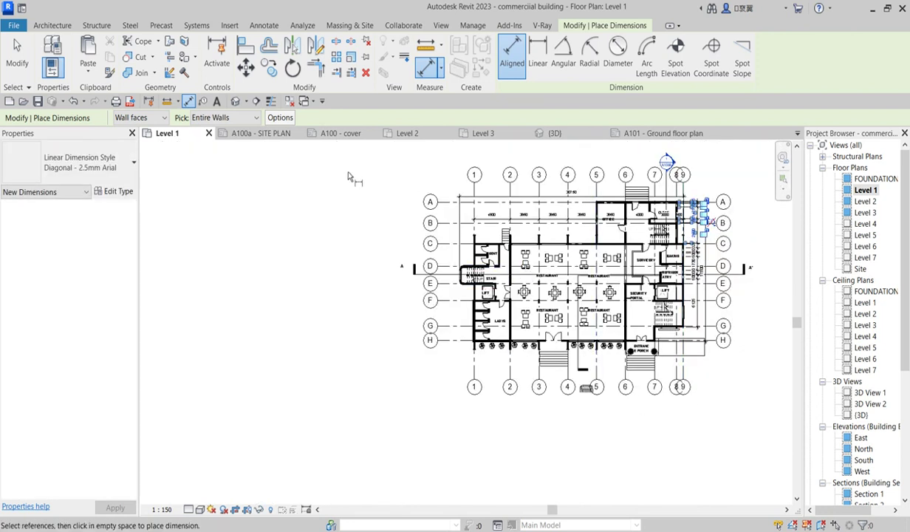
# Enable Intersecting Grids in the auto dimension options and dimension the south wall on grid H, placing the string just above the lower grid bubbles
pyautogui.click(275, 119)
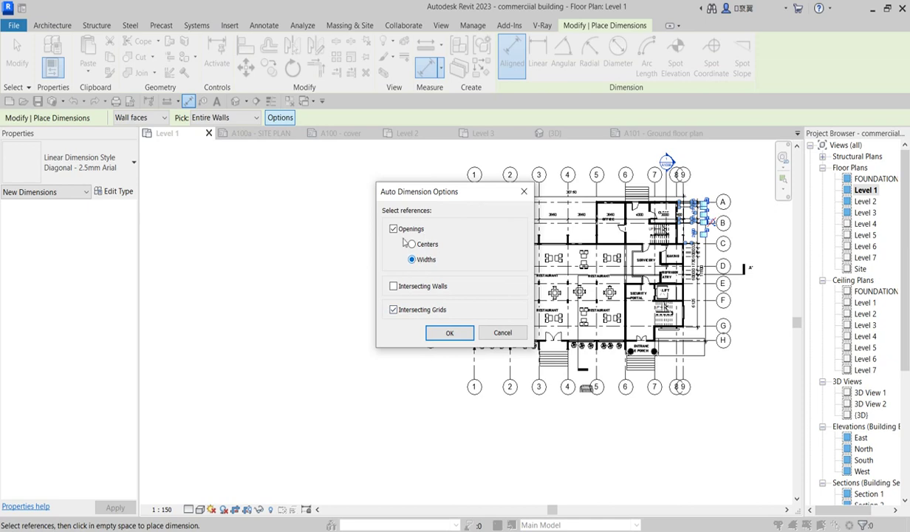
pyautogui.click(450, 334)
pyautogui.scroll(1, 556, 348)
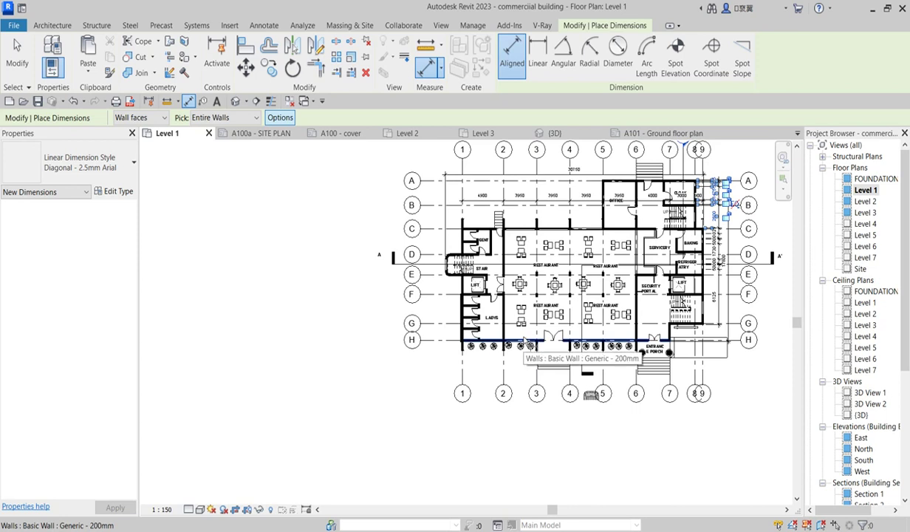
pyautogui.click(518, 341)
pyautogui.click(521, 375)
pyautogui.scroll(3, 521, 377)
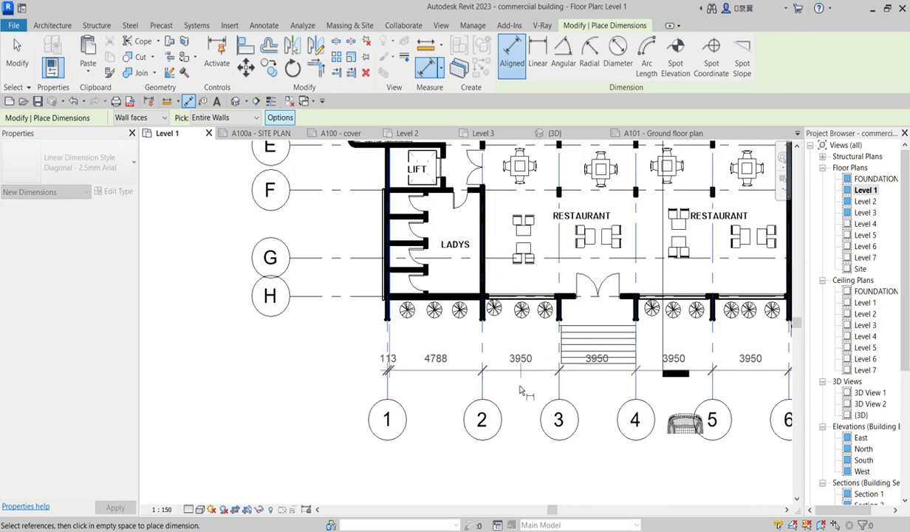
pyautogui.scroll(-3, 520, 384)
pyautogui.scroll(2, 521, 396)
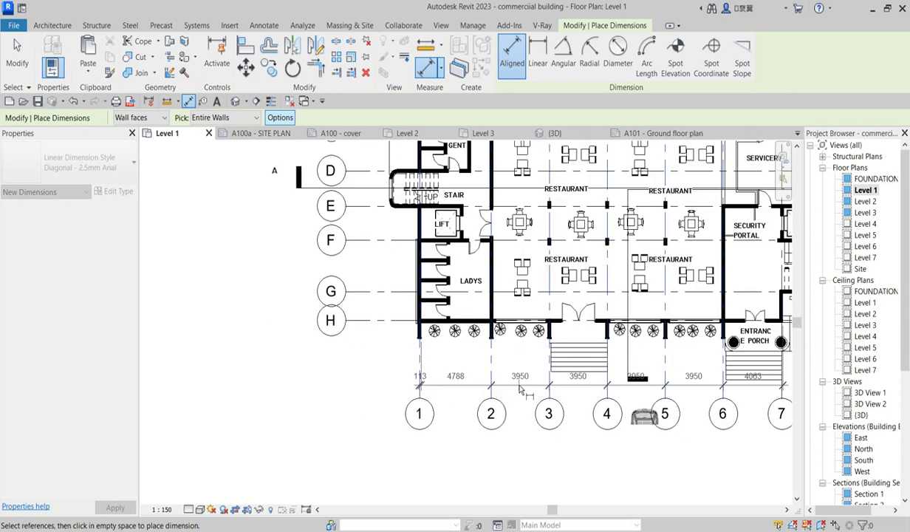
pyautogui.click(520, 388)
# Auto-dimension the west wall segments on grid 1 beside LADYS and GENT with their intersecting grids, placing both strings west of the building
pyautogui.click(422, 279)
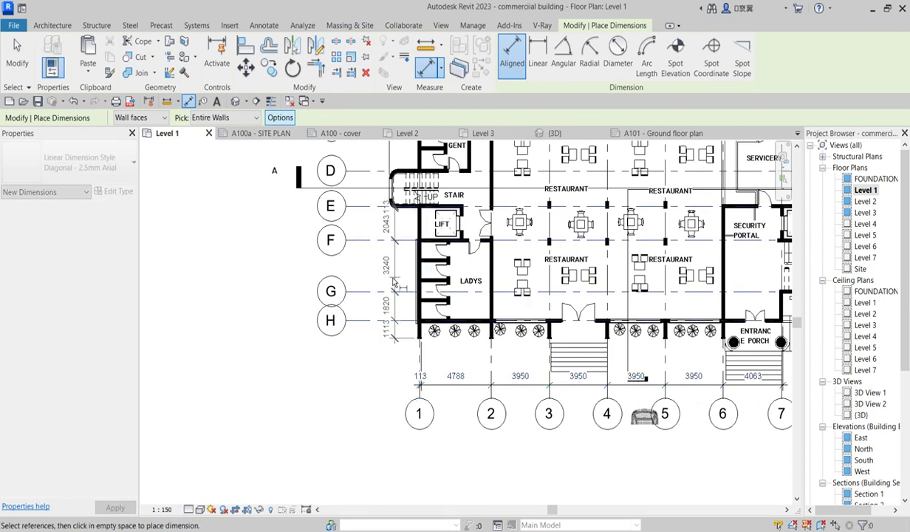
pyautogui.click(364, 280)
pyautogui.scroll(-2, 364, 310)
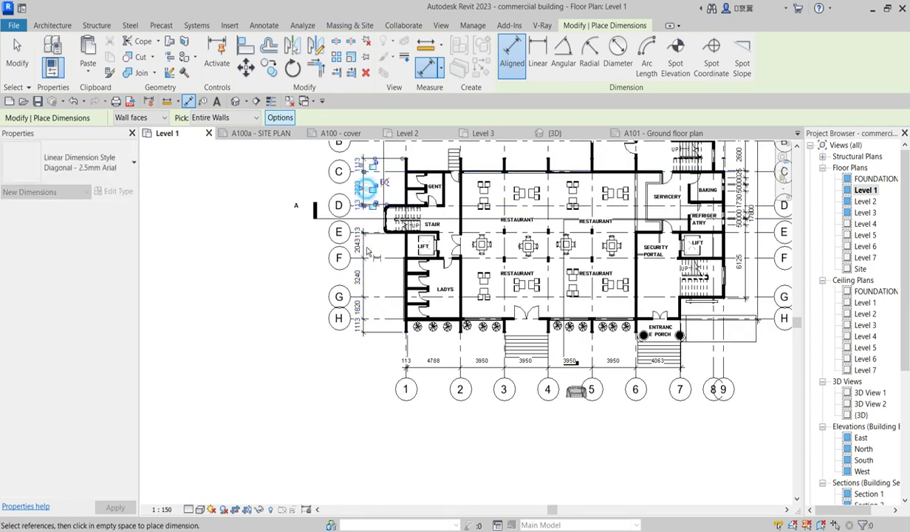
# Auto-dimension the east wall on grid 9 with its intersecting grids C to G, placing the string east of the overall dimension beside the grid bubbles
pyautogui.scroll(-2, 436, 211)
pyautogui.scroll(3, 514, 194)
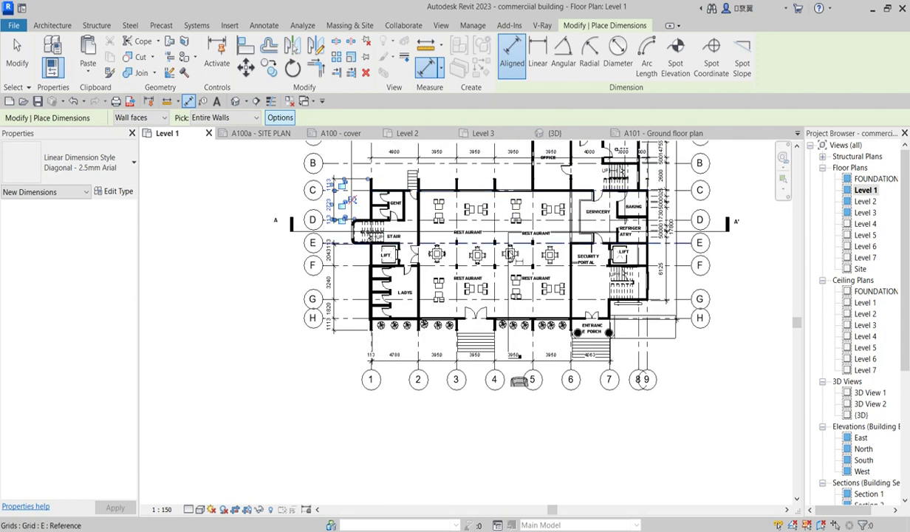
pyautogui.scroll(-4, 603, 257)
pyautogui.scroll(1, 618, 265)
pyautogui.scroll(3, 618, 265)
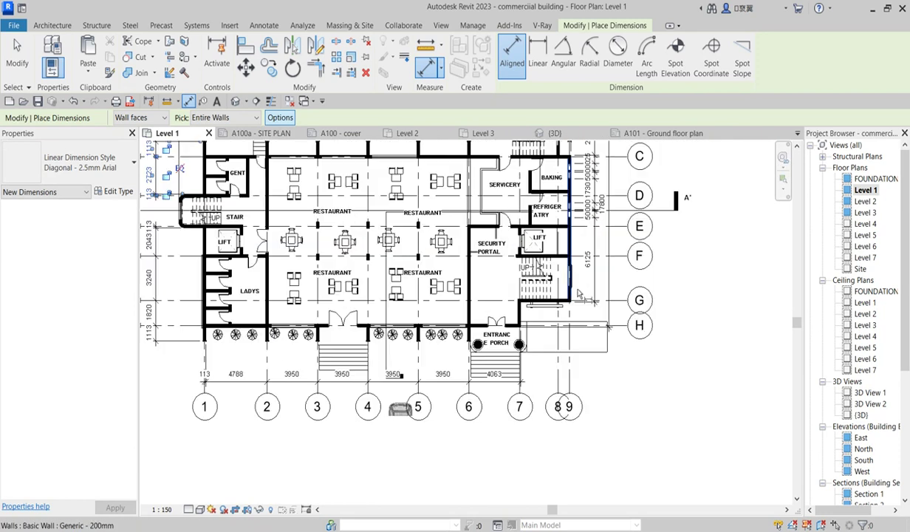
pyautogui.click(575, 254)
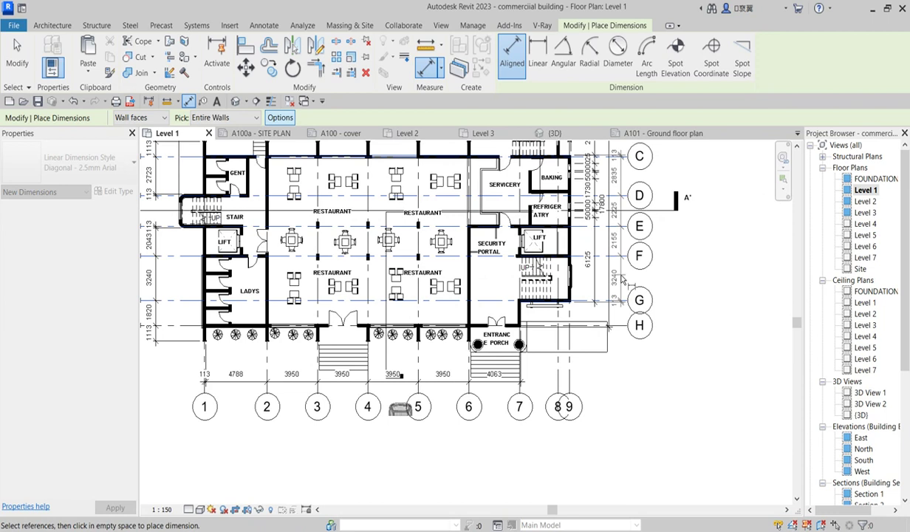
pyautogui.click(621, 279)
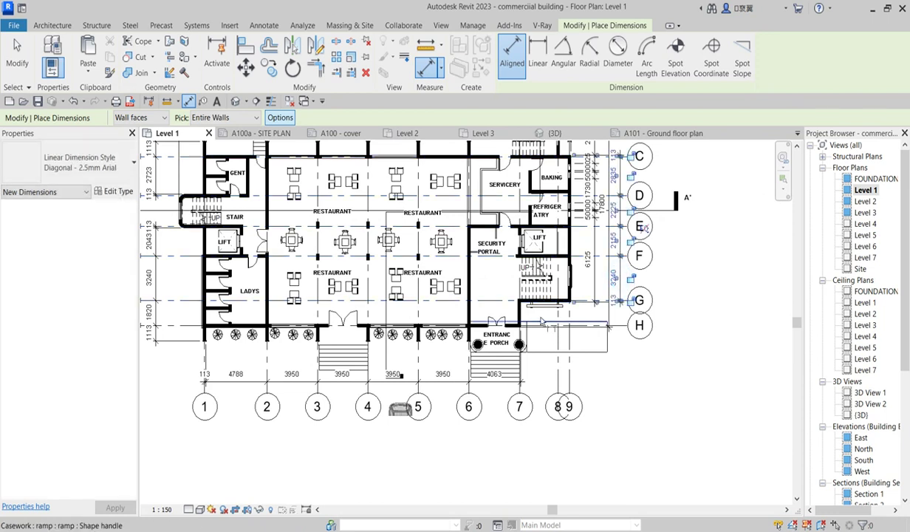
# Auto-dimension the short wall on grid 7 between grids G and H, aligning its string with the east grid string, and end the dimension command
pyautogui.click(517, 317)
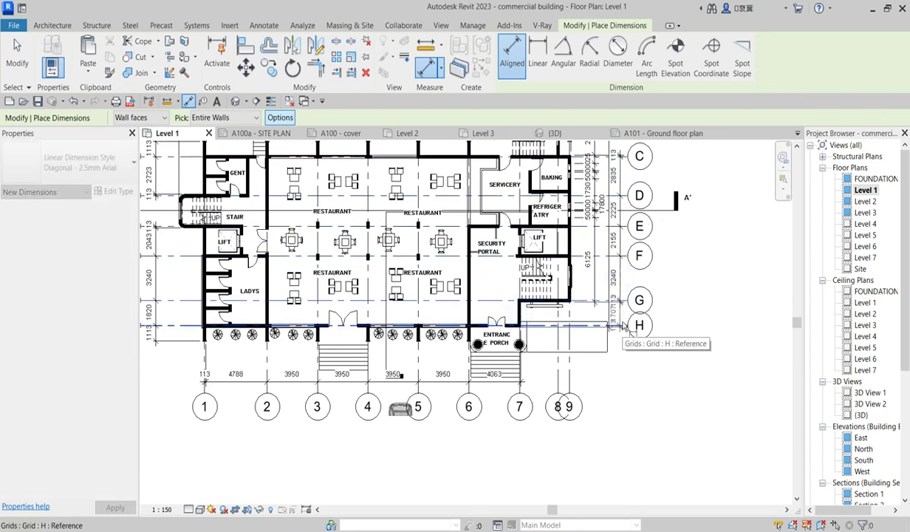
pyautogui.scroll(-2, 622, 318)
pyautogui.scroll(4, 624, 303)
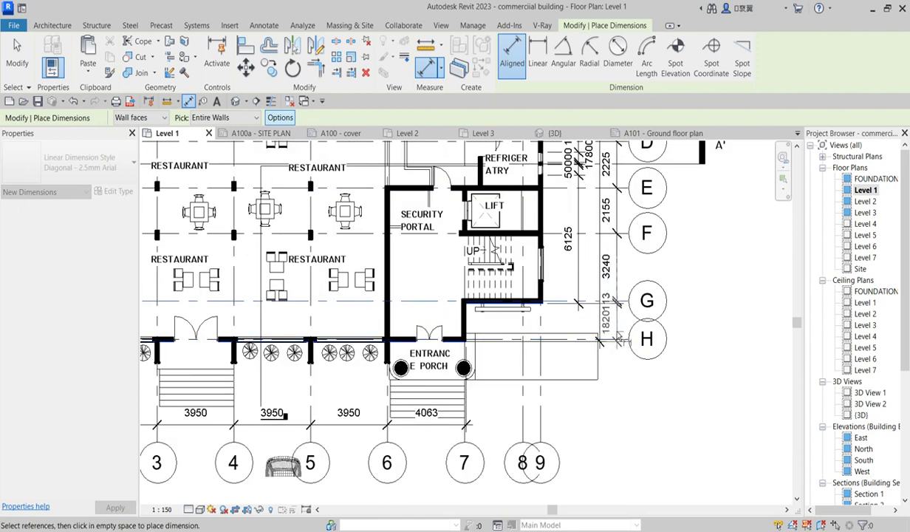
pyautogui.scroll(-3, 647, 304)
pyautogui.rightClick(678, 303)
pyautogui.click(705, 309)
pyautogui.scroll(-2, 622, 360)
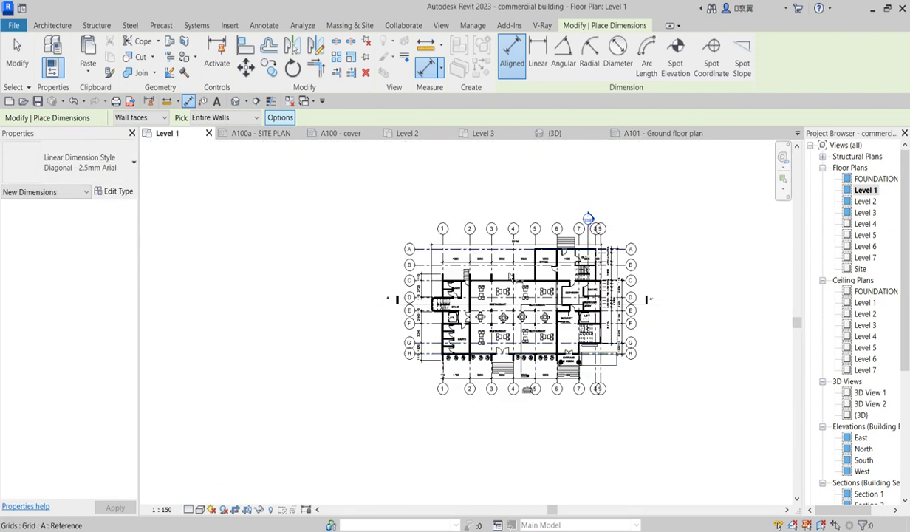
pyautogui.scroll(3, 558, 317)
pyautogui.scroll(-2, 468, 278)
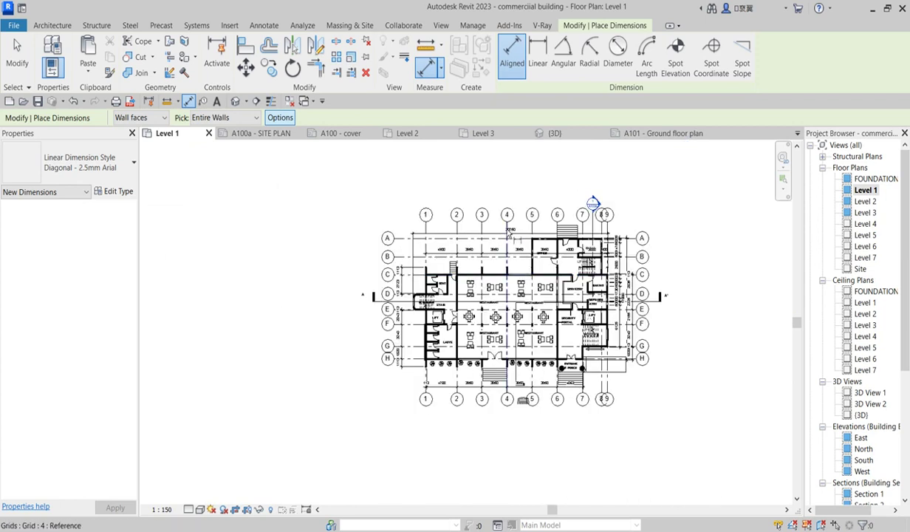
pyautogui.scroll(2, 510, 225)
pyautogui.rightClick(655, 186)
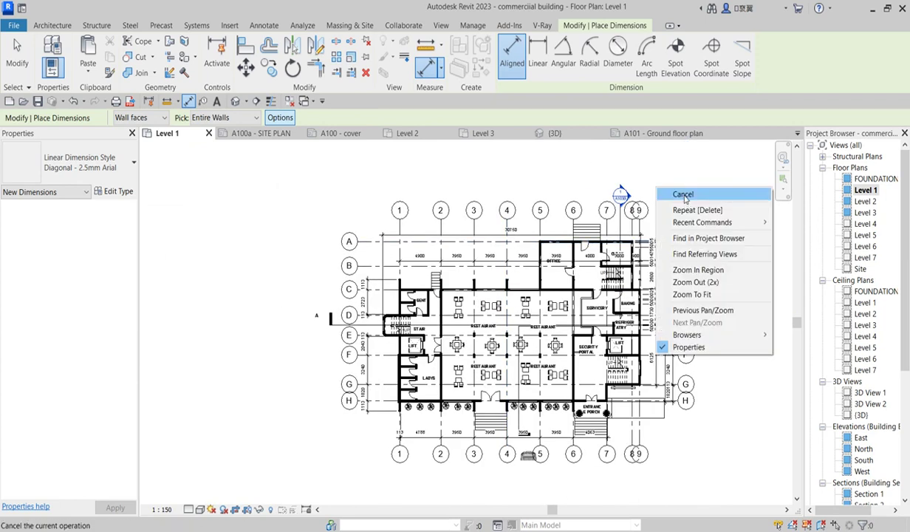
pyautogui.click(683, 194)
pyautogui.rightClick(654, 177)
pyautogui.click(703, 188)
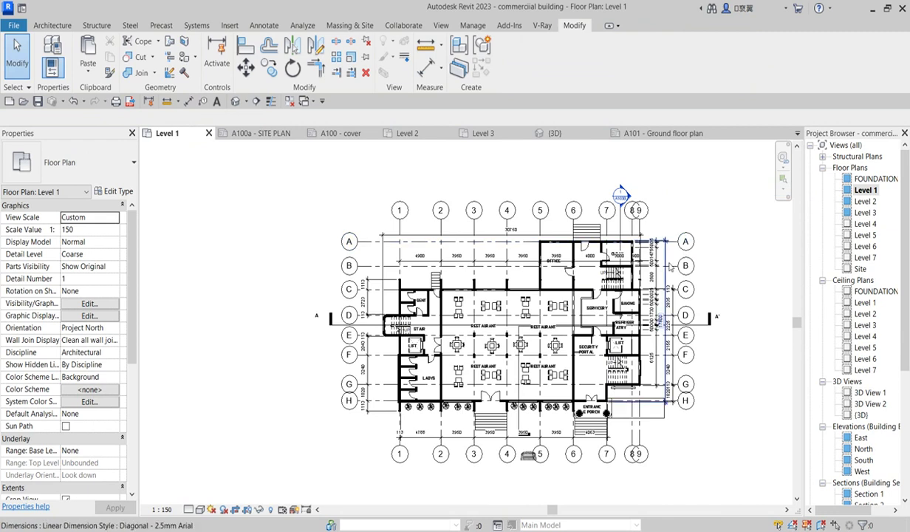
# Select all linear dimensions visible in the Level 1 view and copy them to the clipboard
pyautogui.scroll(2, 668, 260)
pyautogui.click(663, 260)
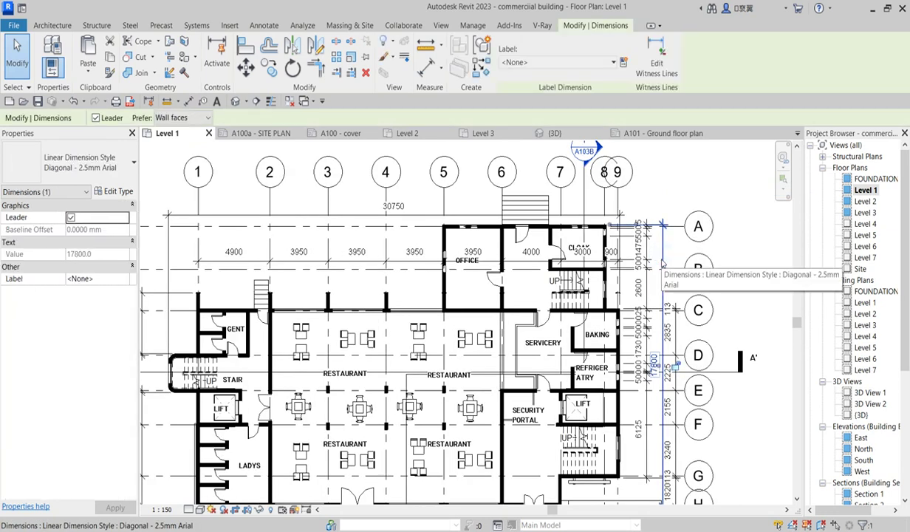
pyautogui.rightClick(663, 260)
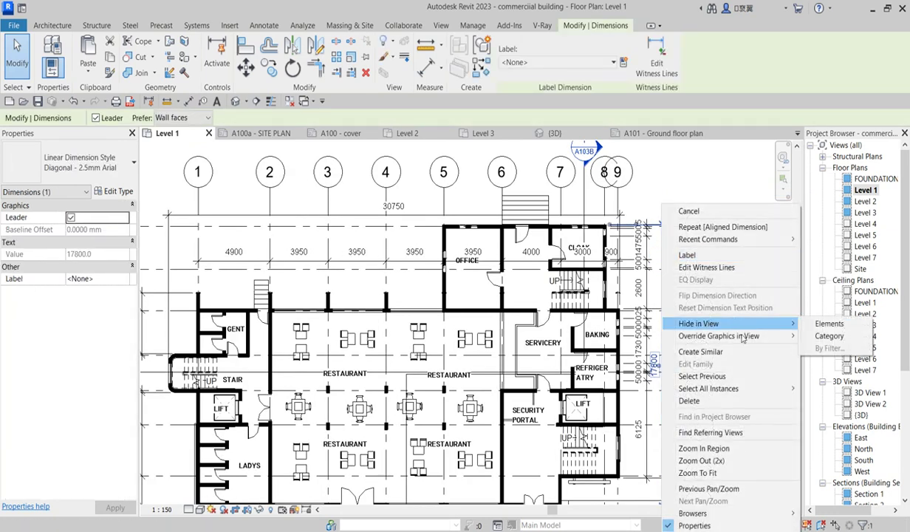
pyautogui.moveTo(742, 389)
pyautogui.click(858, 389)
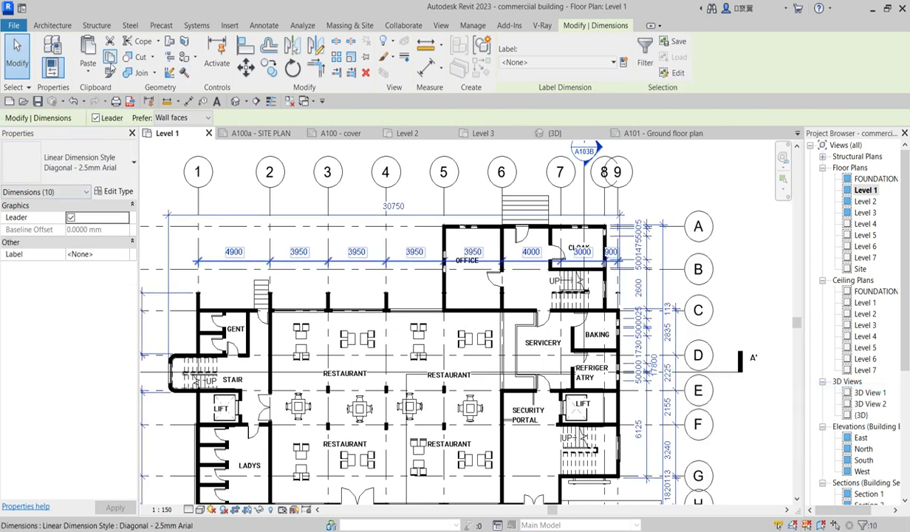
pyautogui.click(110, 59)
# Open the Level 2 floor plan and paste the copied dimensions aligned to the current view
pyautogui.doubleClick(865, 201)
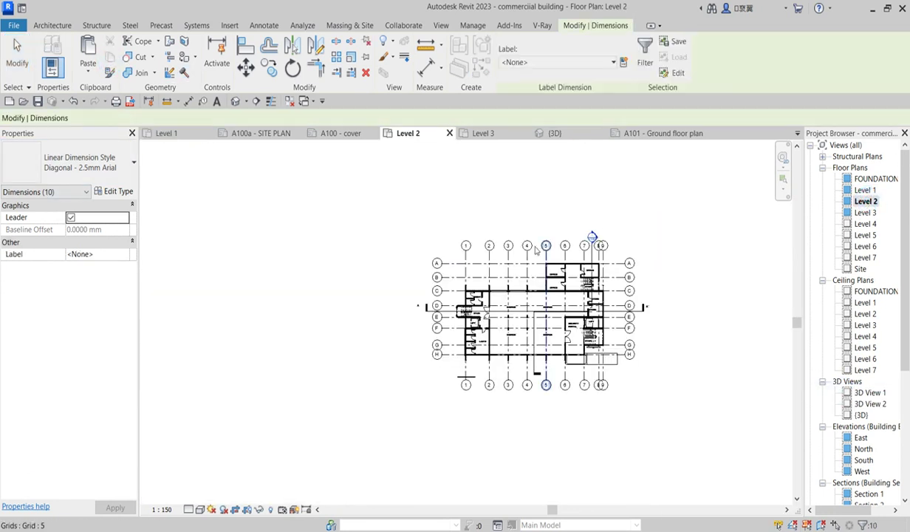
pyautogui.scroll(1, 596, 340)
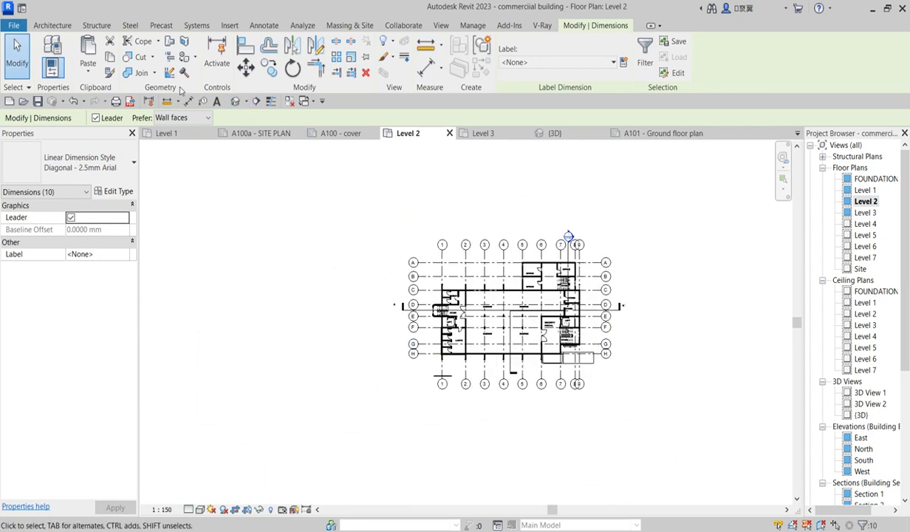
pyautogui.click(85, 71)
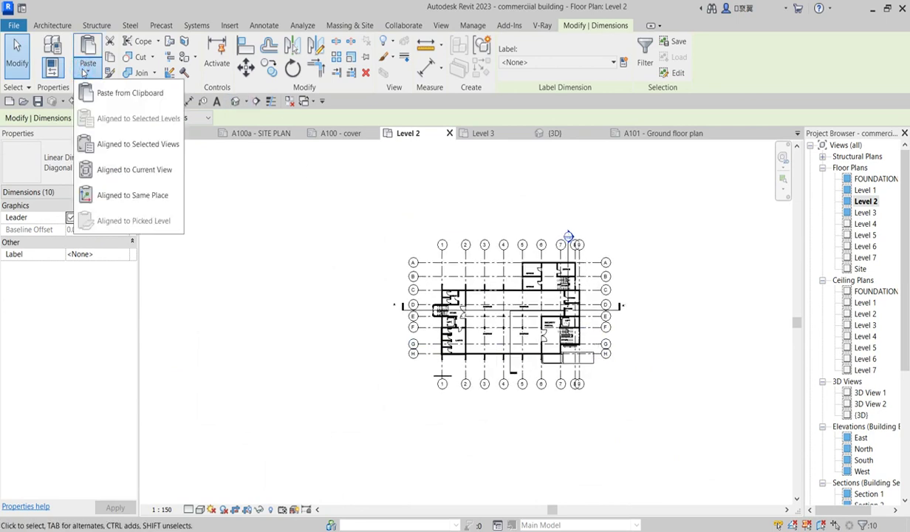
pyautogui.click(160, 172)
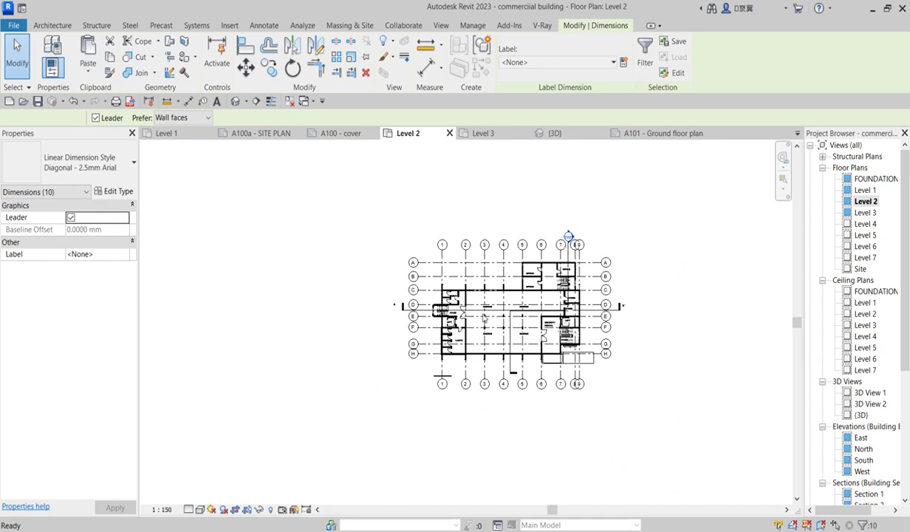
pyautogui.scroll(2, 565, 324)
pyautogui.scroll(4, 311, 284)
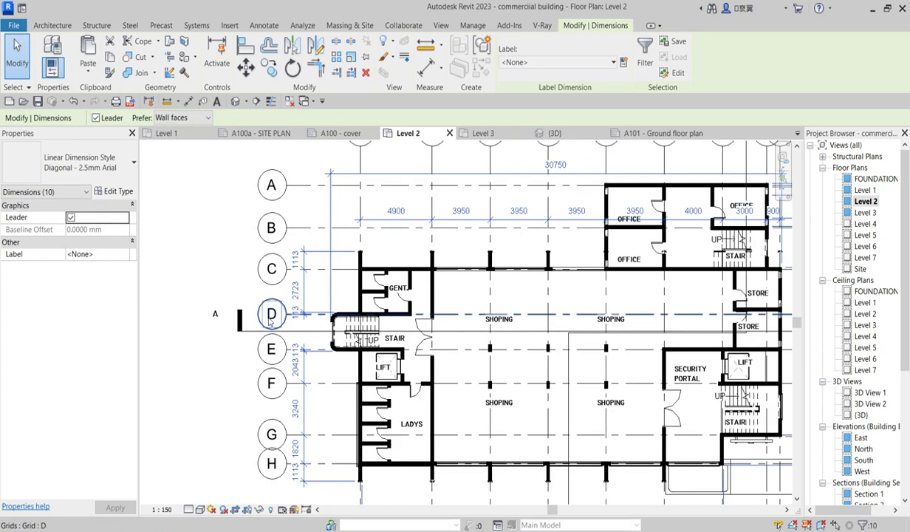
pyautogui.scroll(-3, 236, 303)
pyautogui.click(236, 304)
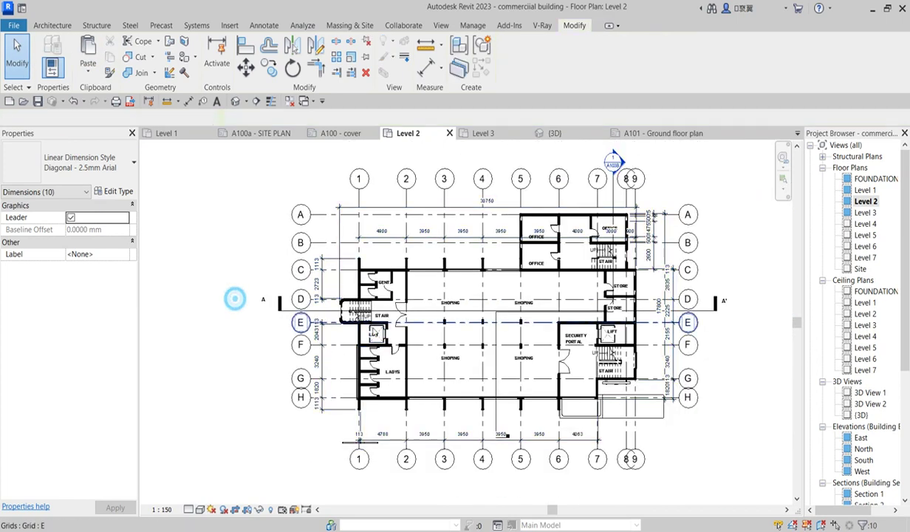
# Start an aligned dimension on entire walls and set the auto dimension options to reference Intersecting Walls instead of Intersecting Grids
pyautogui.scroll(2, 497, 318)
pyautogui.scroll(-2, 497, 317)
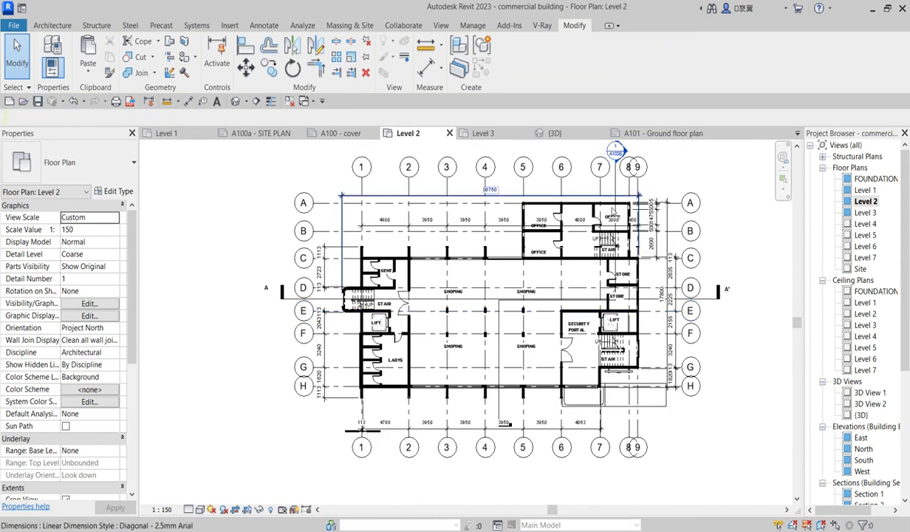
pyautogui.scroll(1, 668, 342)
pyautogui.scroll(1, 633, 288)
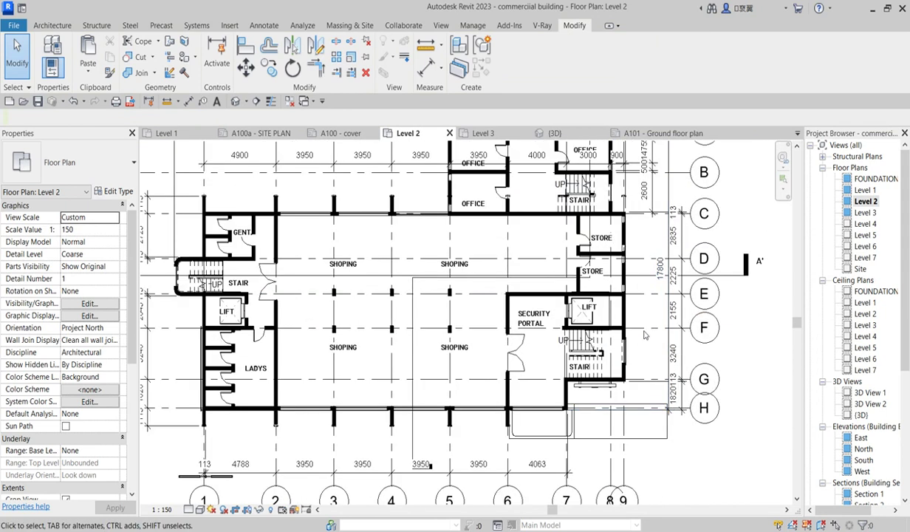
pyautogui.scroll(-3, 633, 288)
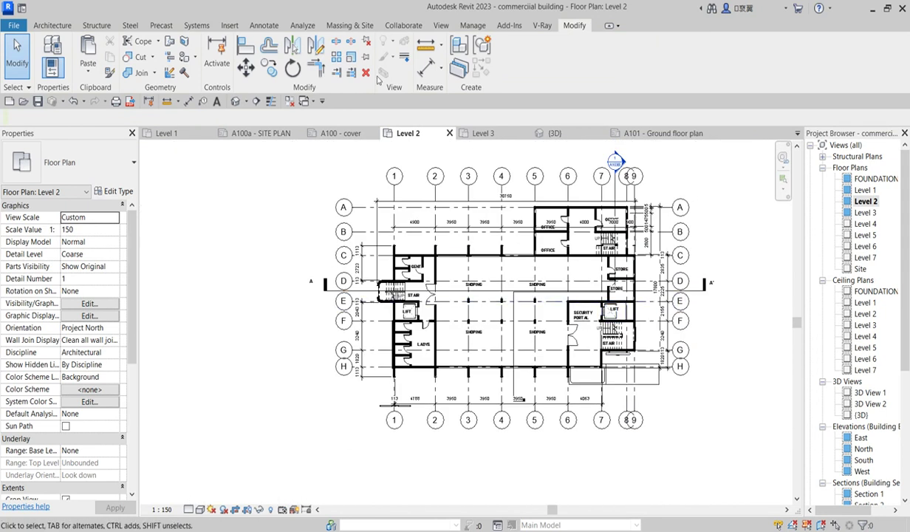
pyautogui.click(423, 70)
pyautogui.scroll(3, 474, 262)
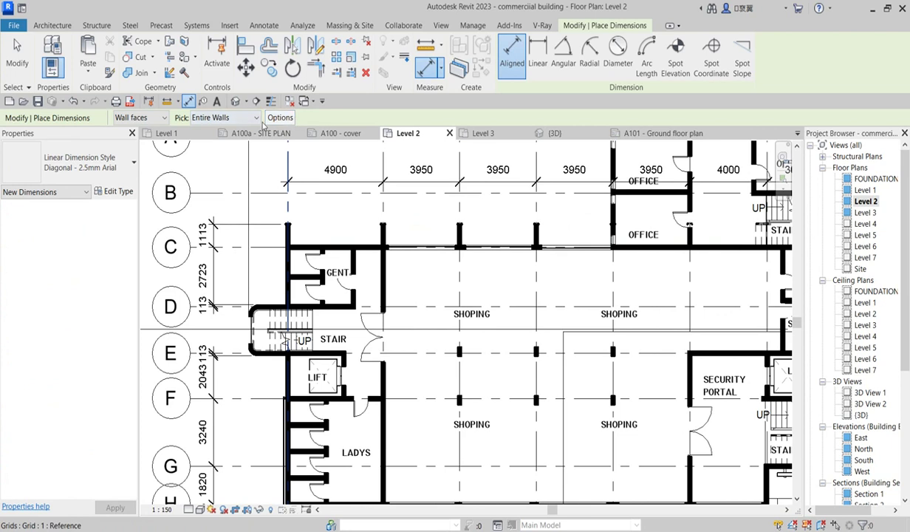
pyautogui.click(281, 118)
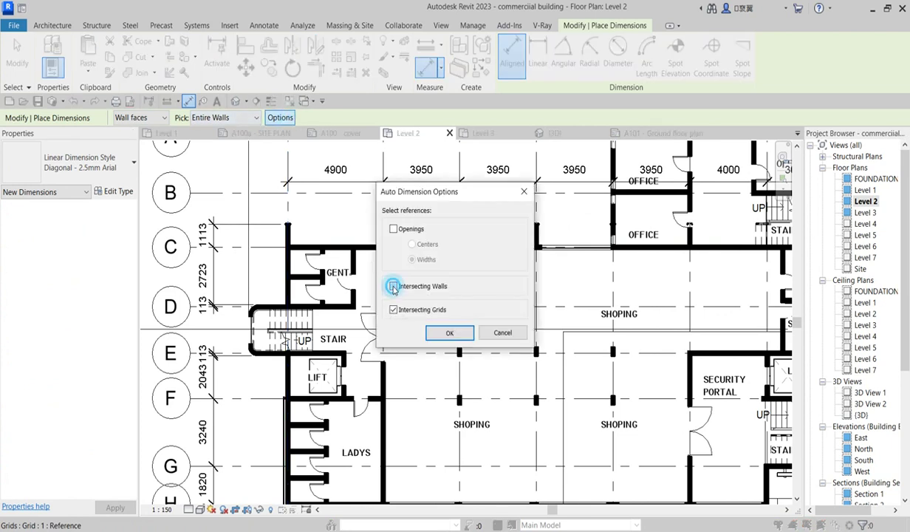
pyautogui.click(456, 334)
# Auto-dimension the LADYS cubicle front wall between grids F and H with its intersecting partitions, placing the string inside the room
pyautogui.scroll(-3, 456, 334)
pyautogui.scroll(6, 384, 402)
pyautogui.click(384, 403)
pyautogui.scroll(-2, 433, 399)
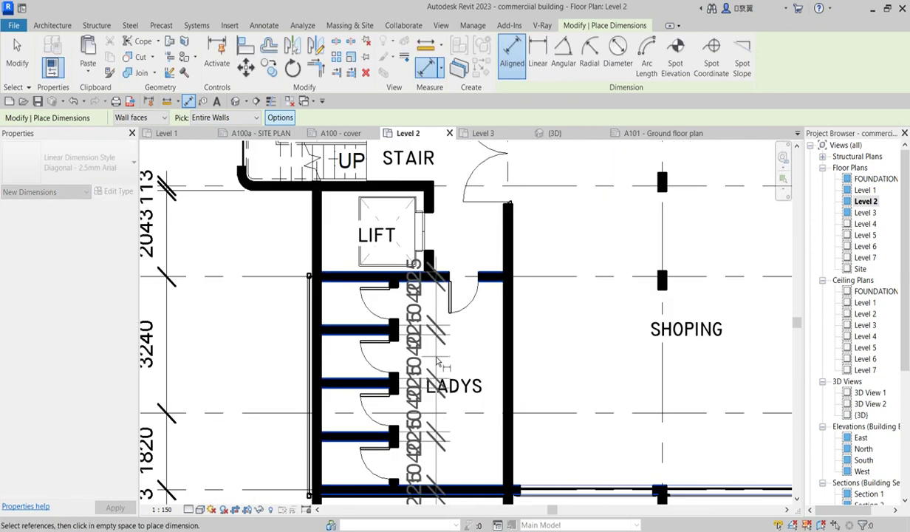
pyautogui.click(435, 362)
# Auto-dimension the GENT cubicle front wall between grids C and D with its intersecting partitions, placing the string inside the room
pyautogui.scroll(-4, 459, 362)
pyautogui.scroll(-3, 477, 368)
pyautogui.scroll(5, 446, 279)
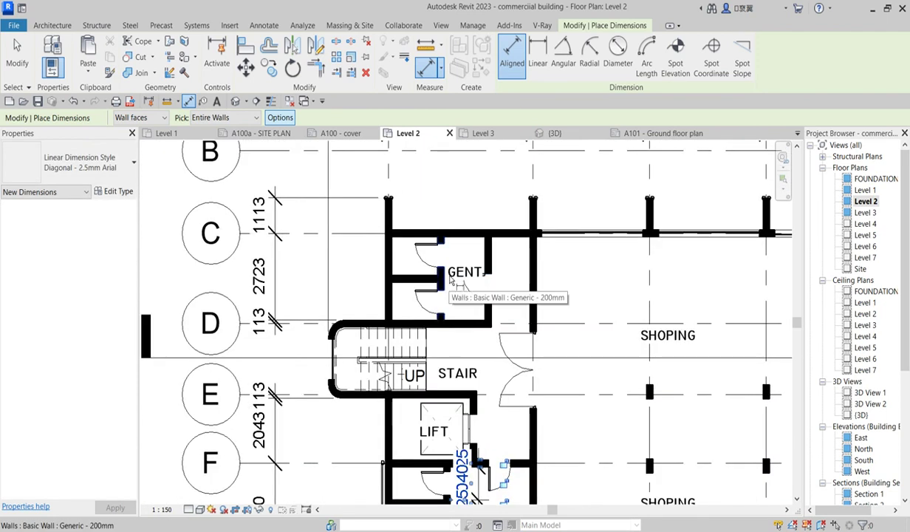
pyautogui.click(447, 280)
pyautogui.scroll(3, 454, 283)
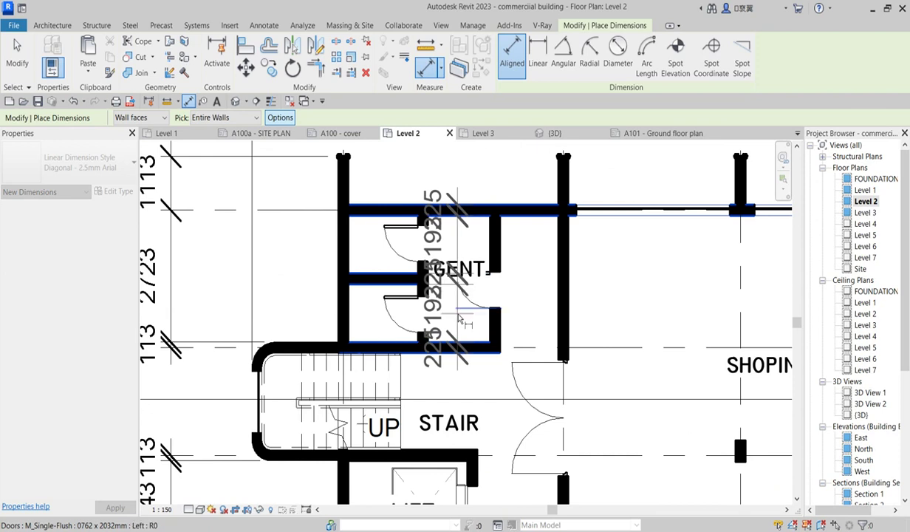
pyautogui.click(464, 296)
pyautogui.rightClick(508, 285)
pyautogui.click(533, 292)
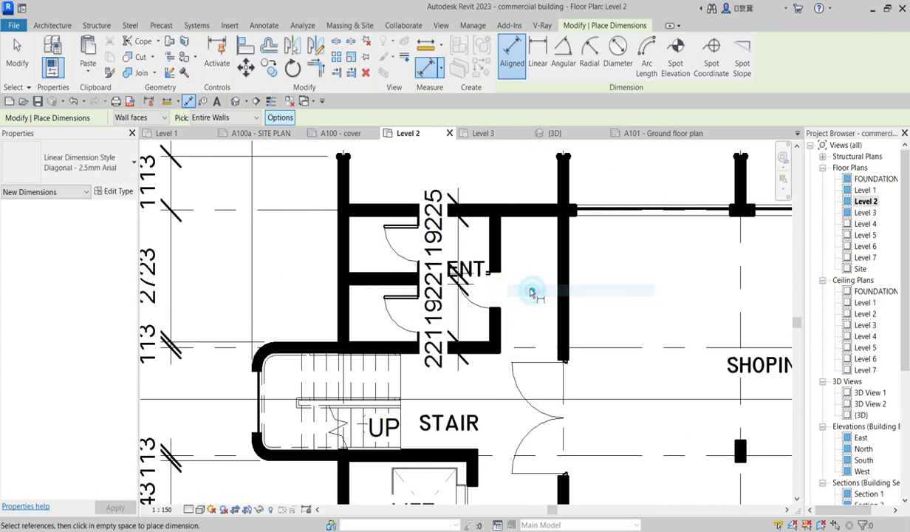
# Auto-dimension the long wall on grid C with its intersecting walls, placing the string just above it between grids B and C
pyautogui.scroll(-5, 532, 291)
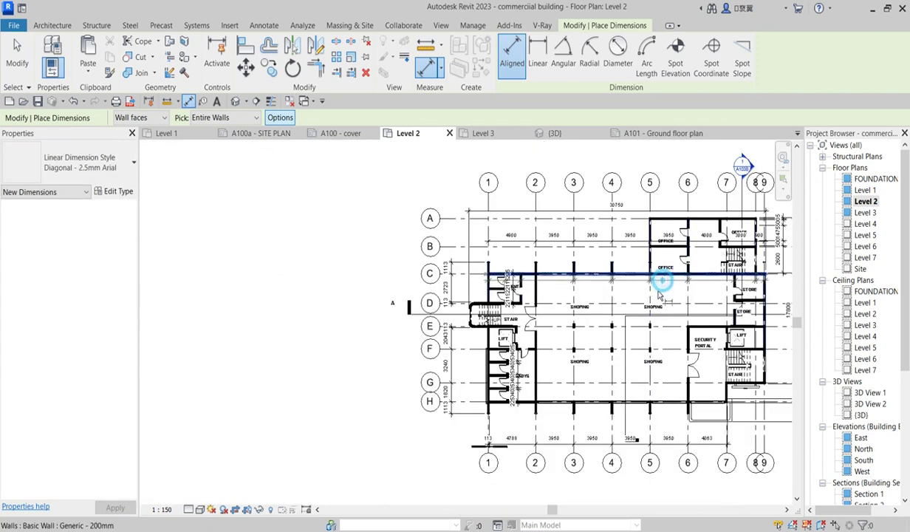
pyautogui.click(662, 289)
pyautogui.scroll(5, 613, 289)
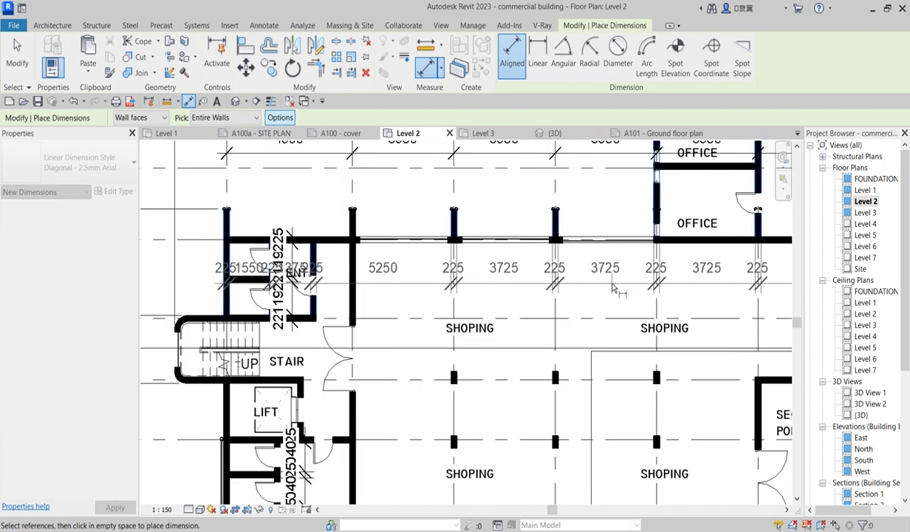
pyautogui.scroll(-3, 596, 288)
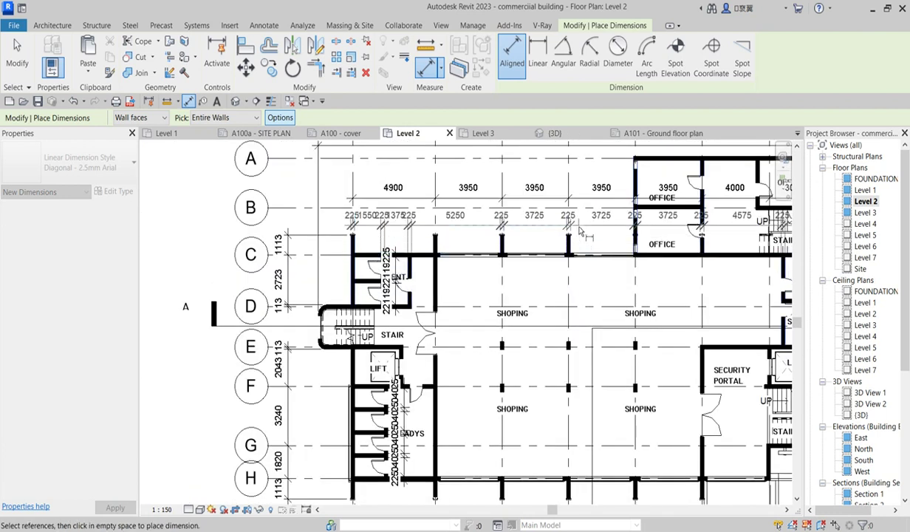
pyautogui.click(580, 230)
# Auto-dimension the south wall on grid H with its intersecting walls, placing the string between the wall and the lower grid dimensions
pyautogui.scroll(-3, 635, 285)
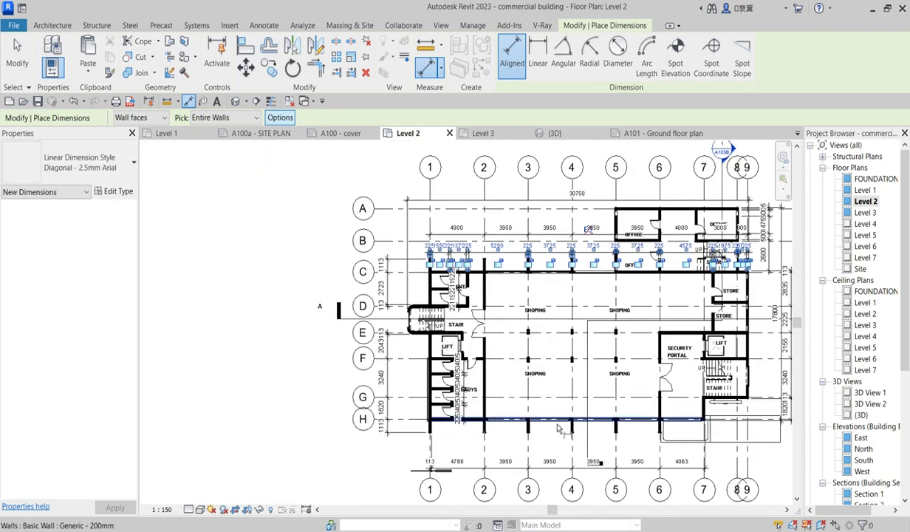
pyautogui.scroll(3, 589, 428)
pyautogui.click(588, 427)
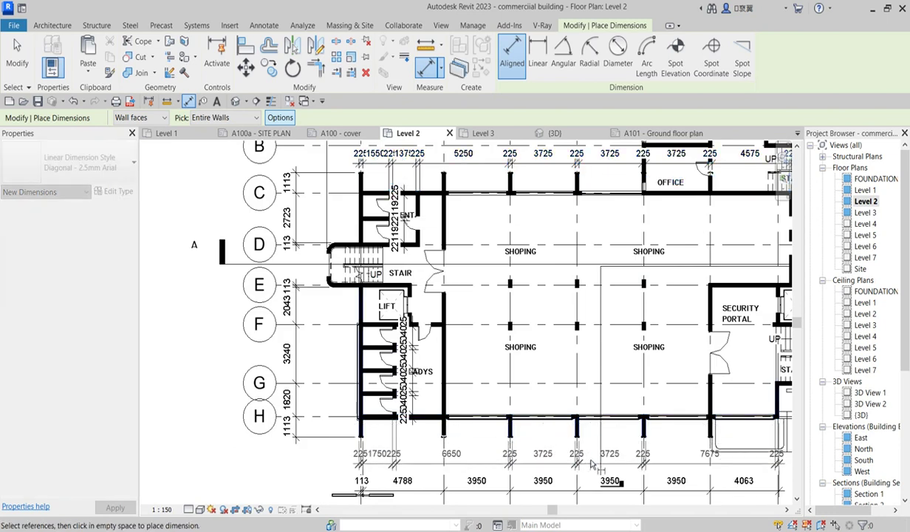
pyautogui.click(592, 464)
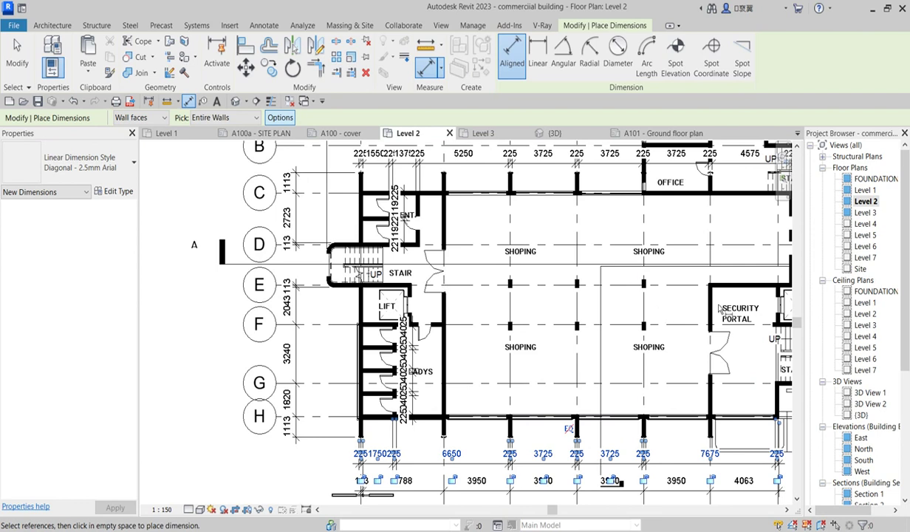
pyautogui.click(685, 309)
pyautogui.rightClick(688, 316)
pyautogui.click(713, 318)
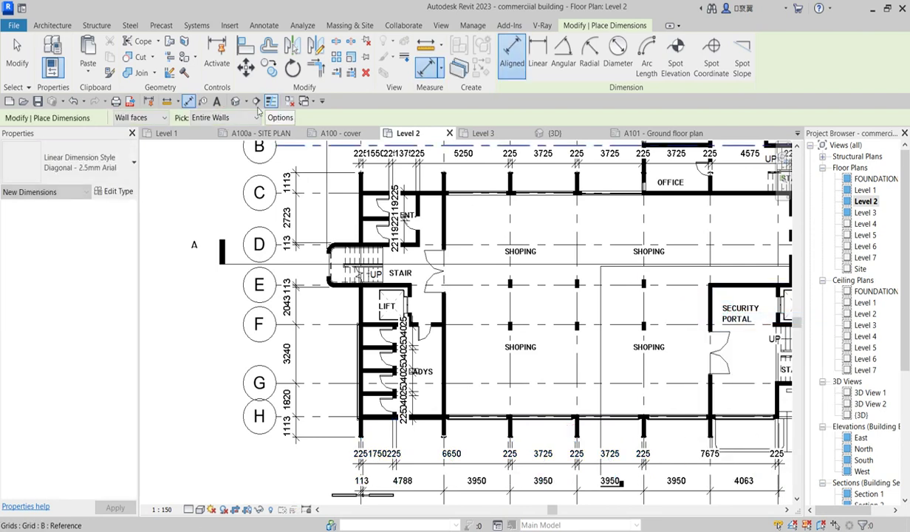
# Switch to individual-reference picking and dimension the shopping hall's depth between the walls on grids C and H, placing it between grids 4 and 5
pyautogui.scroll(-2, 514, 353)
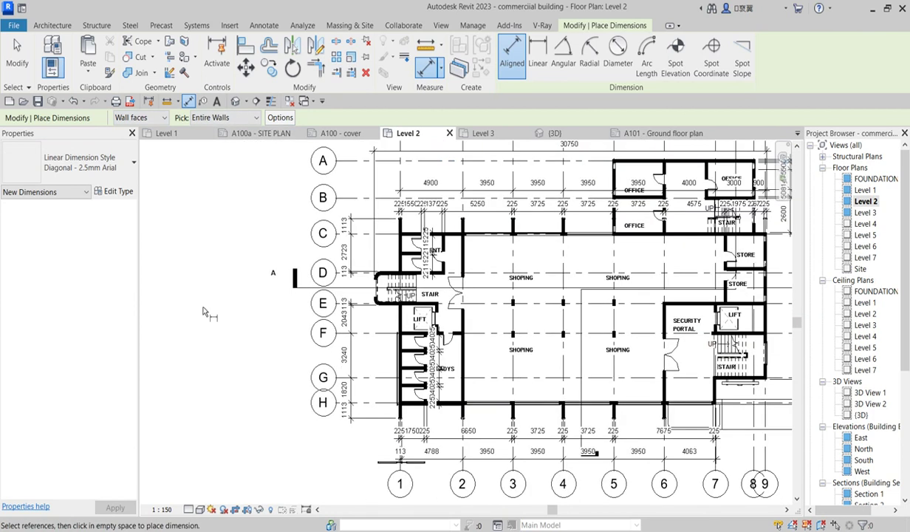
pyautogui.click(251, 119)
pyautogui.click(227, 130)
pyautogui.scroll(-2, 517, 295)
pyautogui.scroll(5, 666, 259)
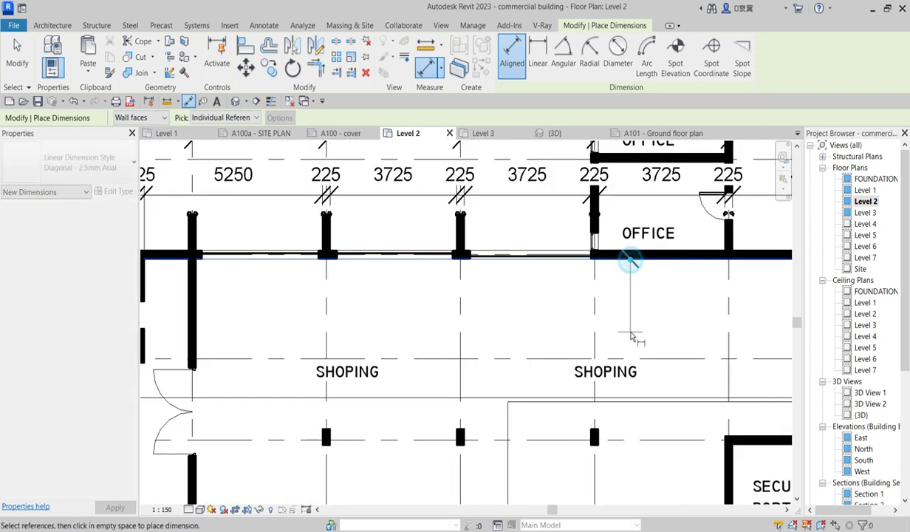
pyautogui.scroll(-3, 632, 310)
pyautogui.scroll(-2, 651, 320)
pyautogui.scroll(5, 517, 370)
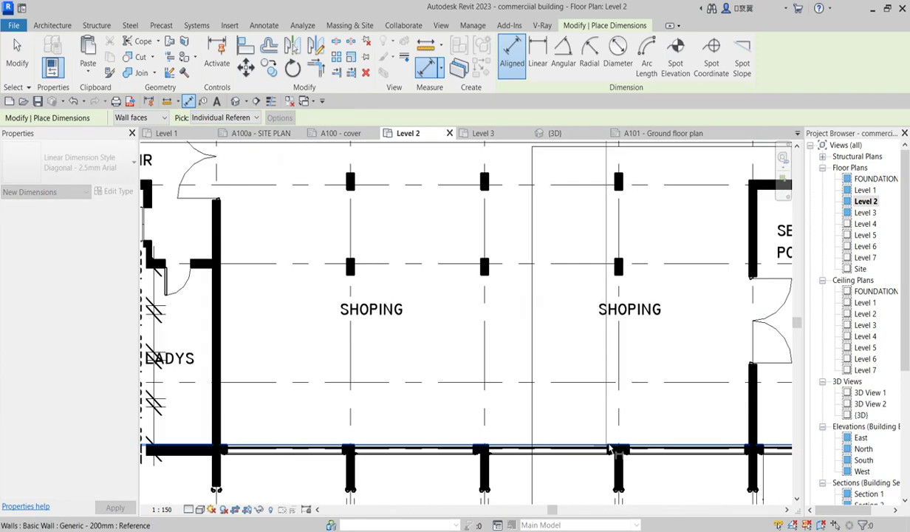
pyautogui.click(622, 447)
pyautogui.scroll(-3, 545, 342)
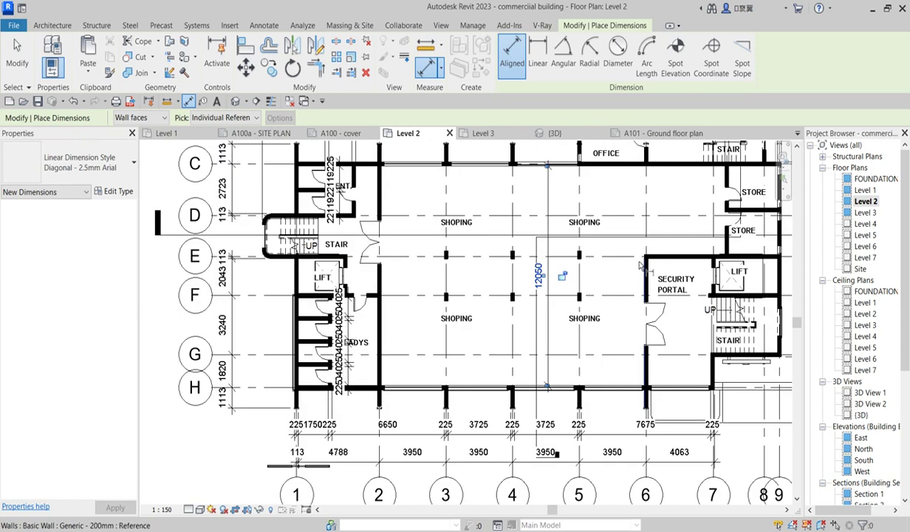
# Dimension the shopping hall's width between the walls on grids 2 and 6, placing it between grids F and G
pyautogui.click(377, 279)
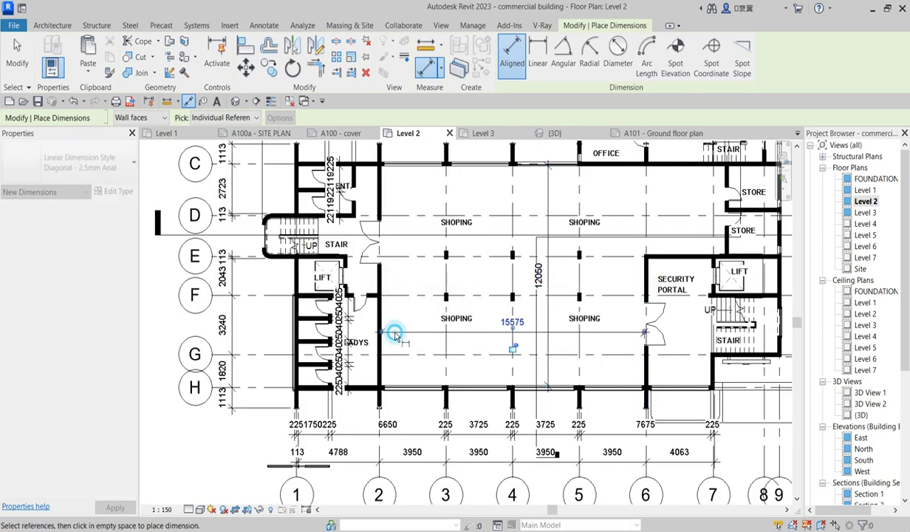
pyautogui.click(396, 319)
pyautogui.scroll(-2, 427, 363)
pyautogui.scroll(-1, 587, 323)
pyautogui.rightClick(642, 240)
pyautogui.press('Escape')
pyautogui.rightClick(603, 197)
pyautogui.click(630, 204)
# Move the two east-side dimension strings closer to the building and place the overall 17800 dimension outside them
pyautogui.scroll(2, 526, 316)
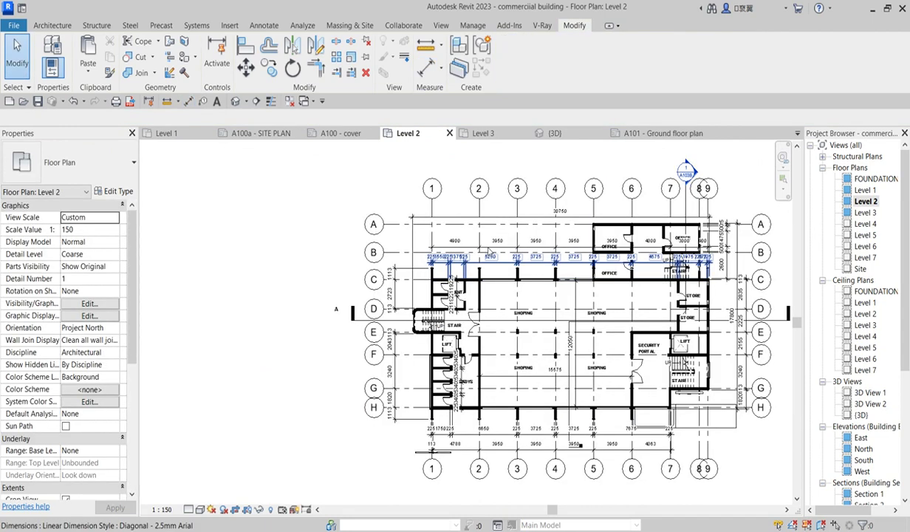
pyautogui.scroll(-1, 526, 316)
pyautogui.scroll(5, 596, 341)
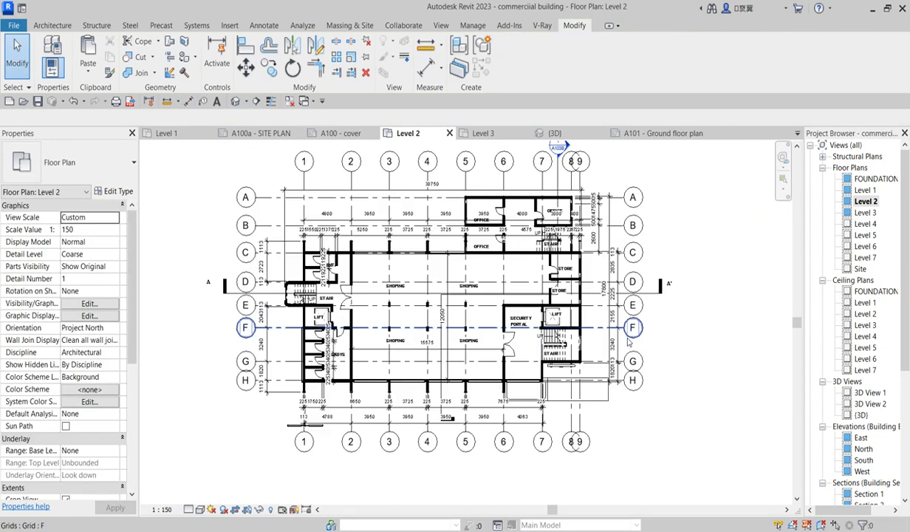
pyautogui.click(589, 342)
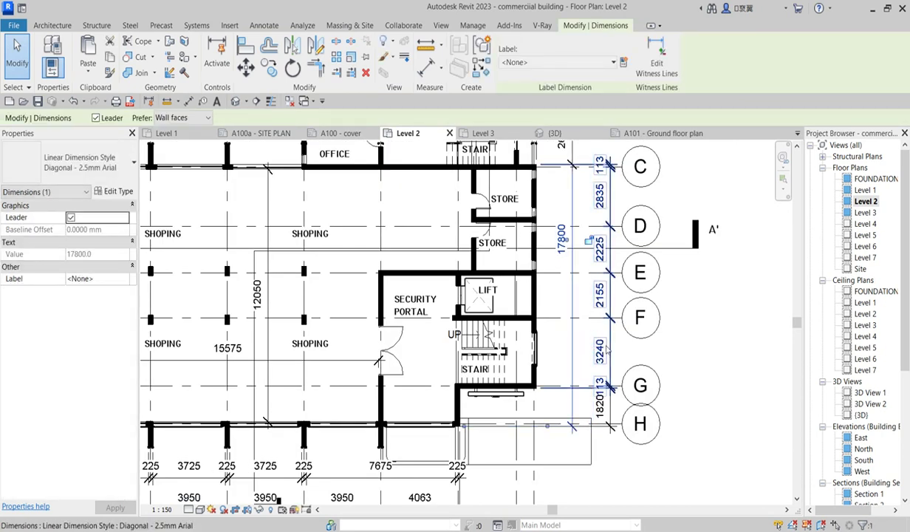
pyautogui.scroll(-3, 595, 343)
pyautogui.scroll(3, 597, 348)
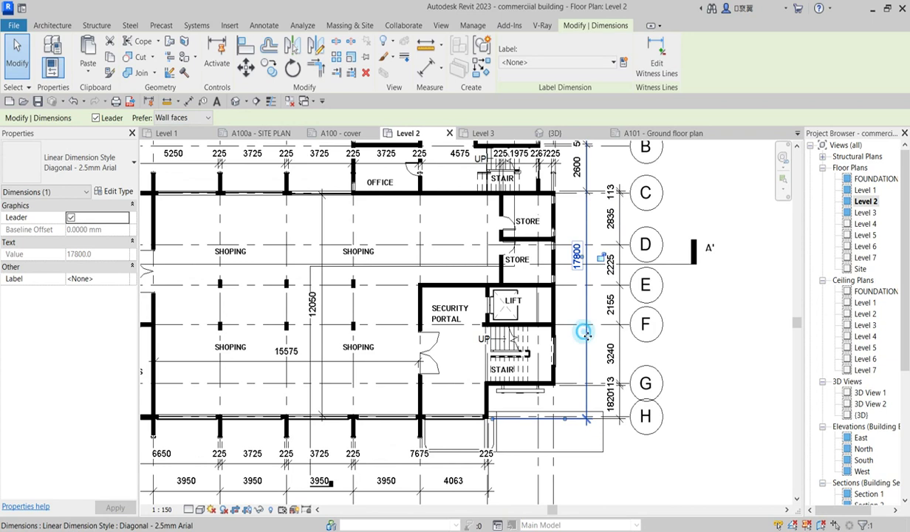
pyautogui.moveTo(606, 337); pyautogui.dragTo(560, 345)
pyautogui.click(623, 347)
pyautogui.scroll(4, 620, 408)
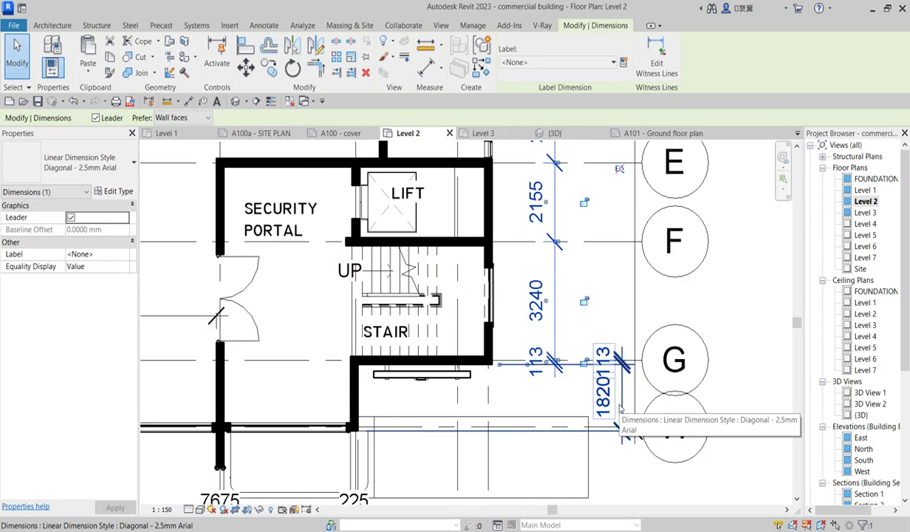
pyautogui.moveTo(619, 388); pyautogui.dragTo(551, 388)
pyautogui.click(593, 295)
pyautogui.click(635, 307)
# Examine the arrangement of the dimension strings along the north side and around the Level 2 plan
pyautogui.scroll(-4, 624, 332)
pyautogui.scroll(-6, 632, 353)
pyautogui.scroll(7, 499, 352)
pyautogui.scroll(-4, 499, 352)
pyautogui.scroll(7, 532, 332)
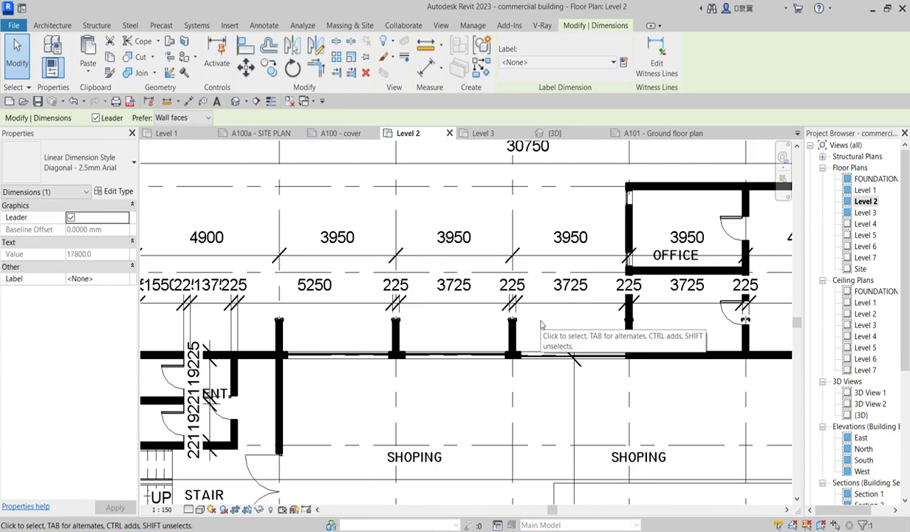
pyautogui.scroll(-1, 540, 325)
pyautogui.scroll(-1, 540, 329)
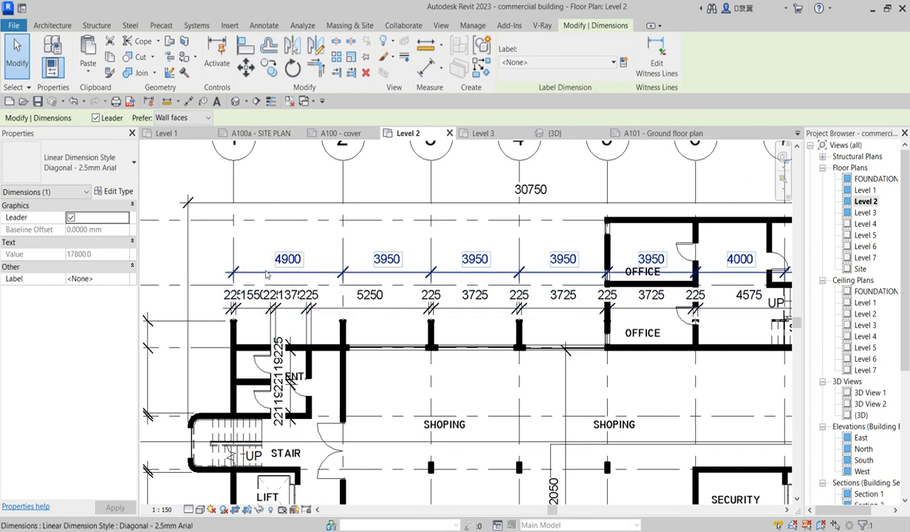
pyautogui.scroll(-2, 411, 299)
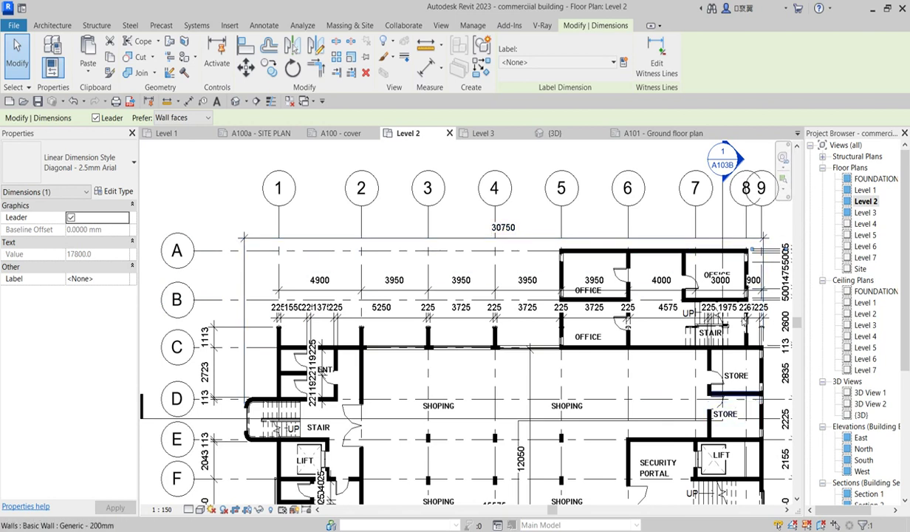
pyautogui.scroll(-3, 750, 412)
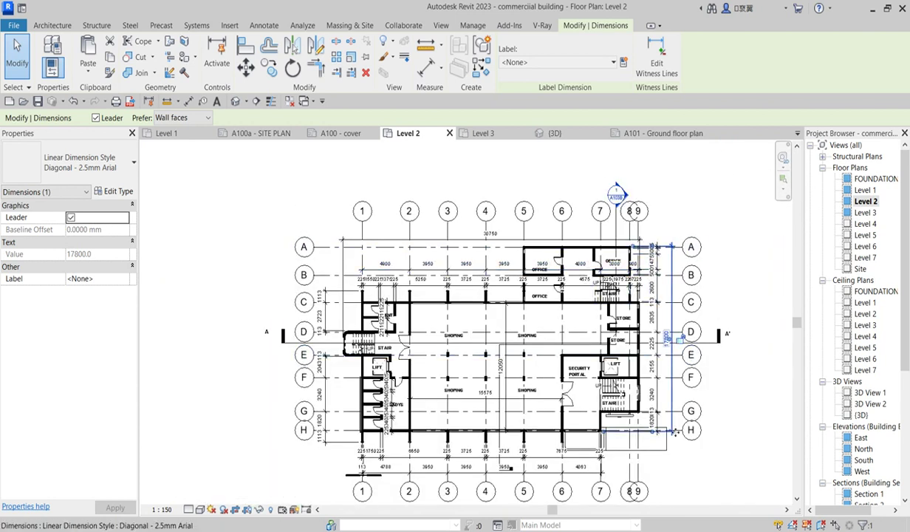
# Try the overall 30750 dimension below the wall string, shift that string towards grid B, and return the overall dimension outside the plan
pyautogui.click(466, 237)
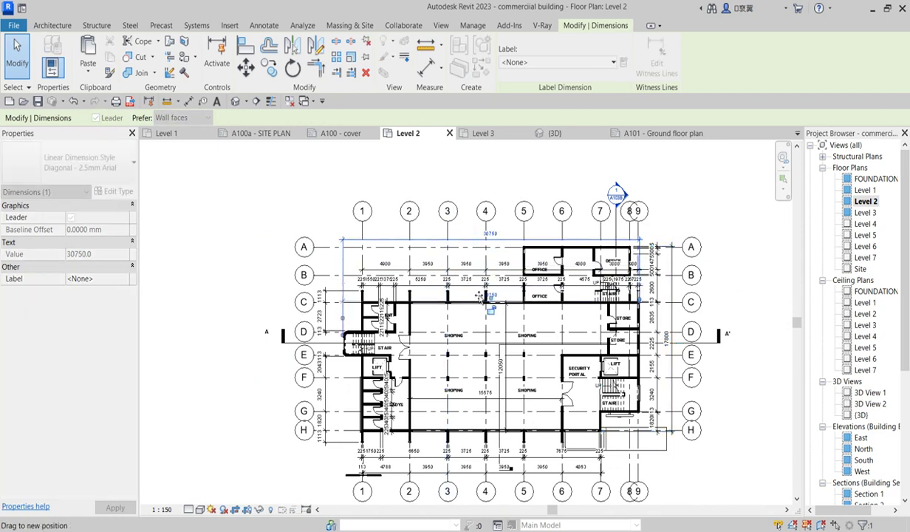
pyautogui.scroll(5, 473, 300)
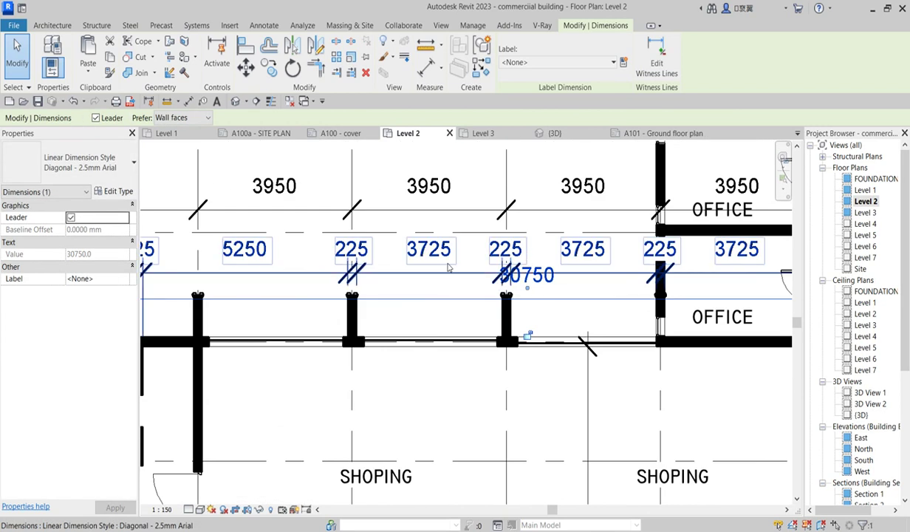
pyautogui.click(447, 279)
pyautogui.moveTo(448, 275); pyautogui.dragTo(450, 256)
pyautogui.click(452, 297)
pyautogui.scroll(-4, 458, 328)
pyautogui.moveTo(456, 308); pyautogui.dragTo(455, 184)
pyautogui.scroll(-3, 453, 252)
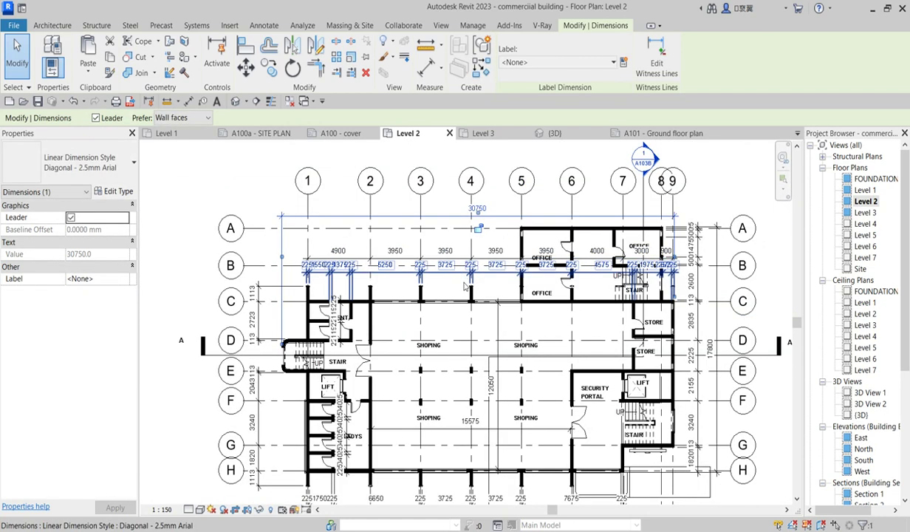
# Move the north wall's intersection string slightly down between grids B and C, away from the 3950 grid dimensions
pyautogui.scroll(4, 443, 281)
pyautogui.click(439, 283)
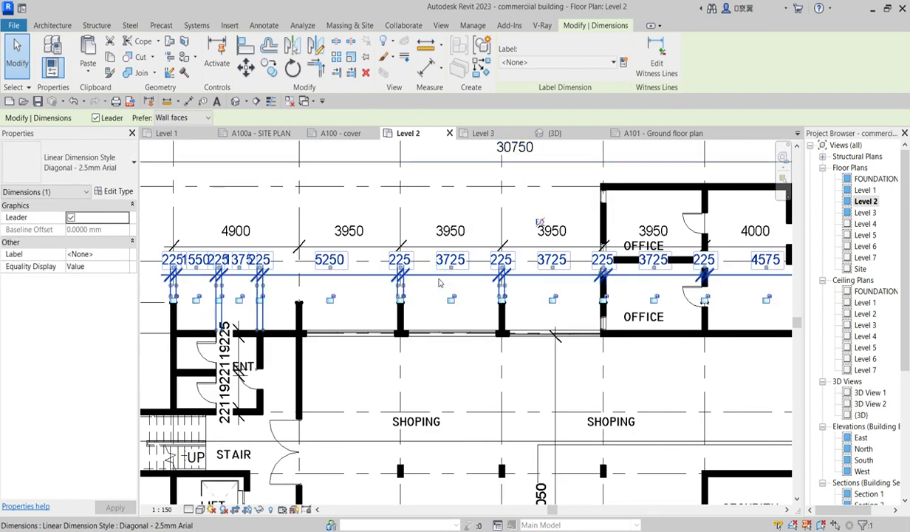
pyautogui.moveTo(443, 287); pyautogui.dragTo(441, 296)
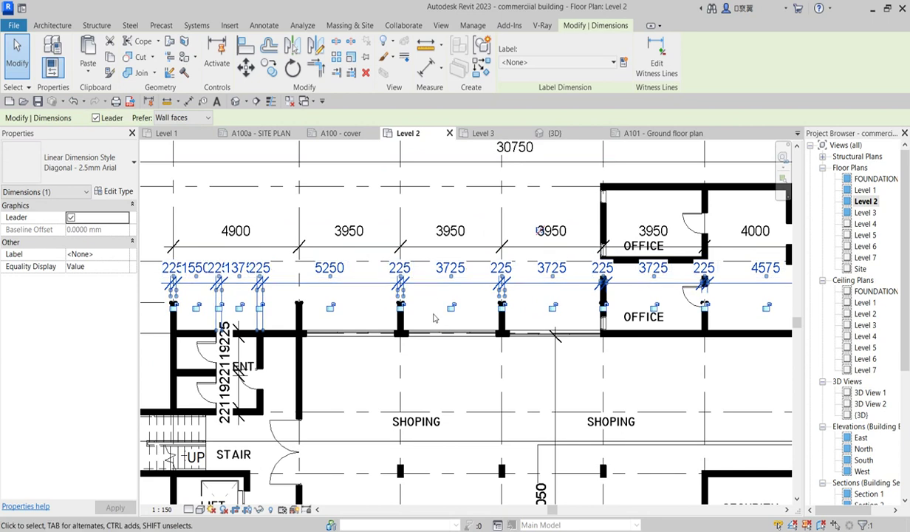
pyautogui.click(468, 205)
pyautogui.scroll(-4, 472, 252)
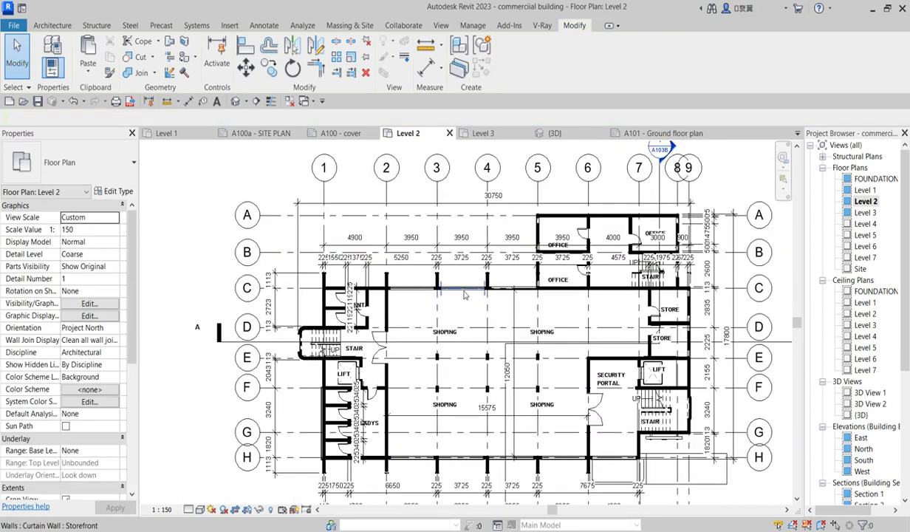
pyautogui.scroll(3, 517, 280)
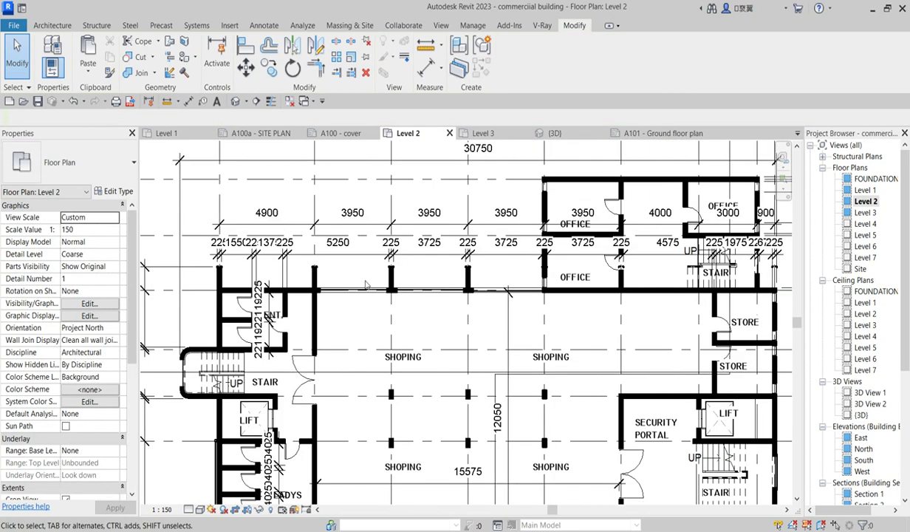
pyautogui.scroll(-3, 399, 277)
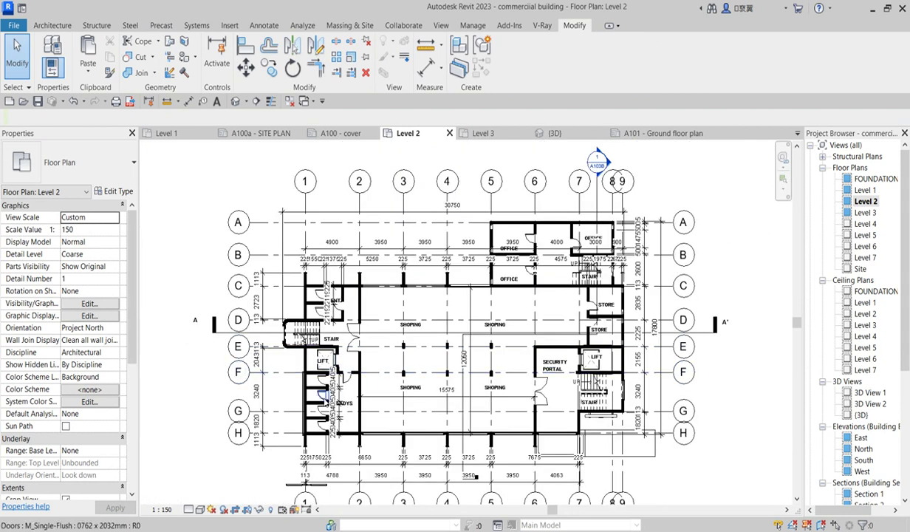
# Duplicate the LADYS cubicle string's dimension type under the name Diagonal - 2.5mm Arial 2
pyautogui.scroll(3, 325, 377)
pyautogui.click(339, 384)
pyautogui.scroll(2, 342, 392)
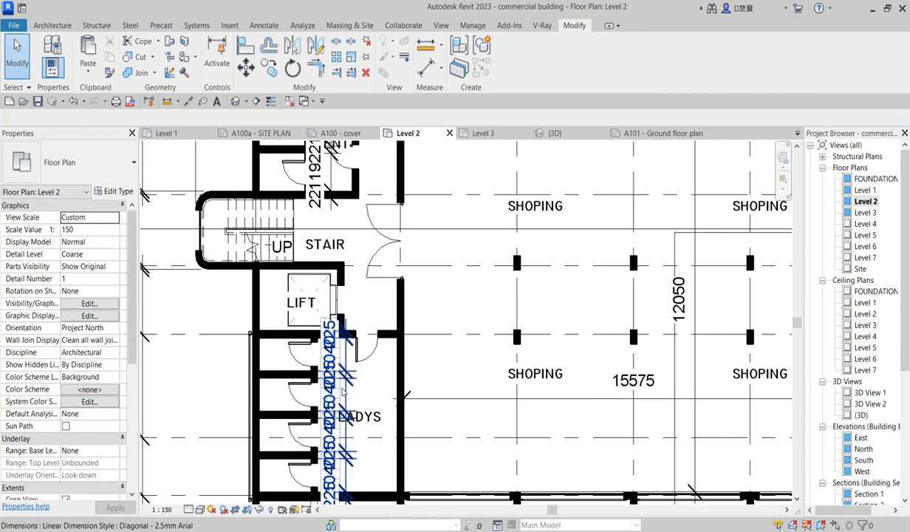
pyautogui.scroll(-3, 365, 377)
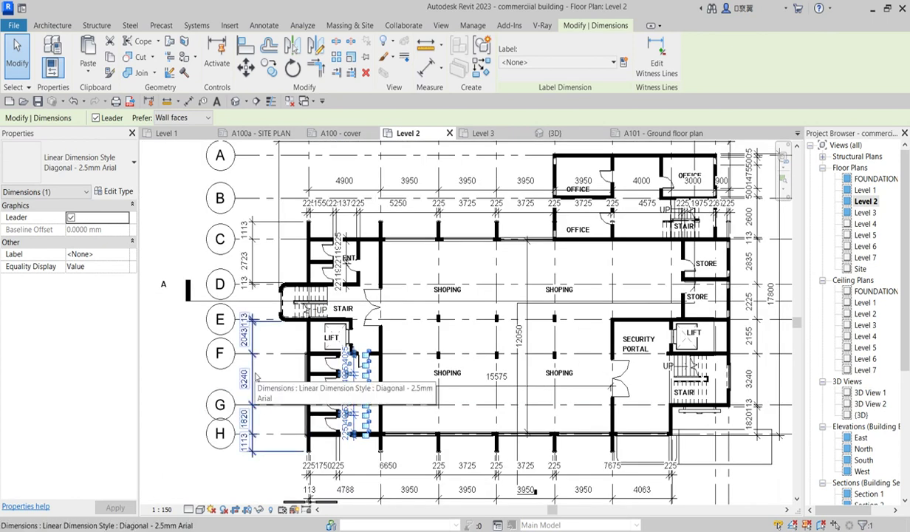
pyautogui.click(117, 191)
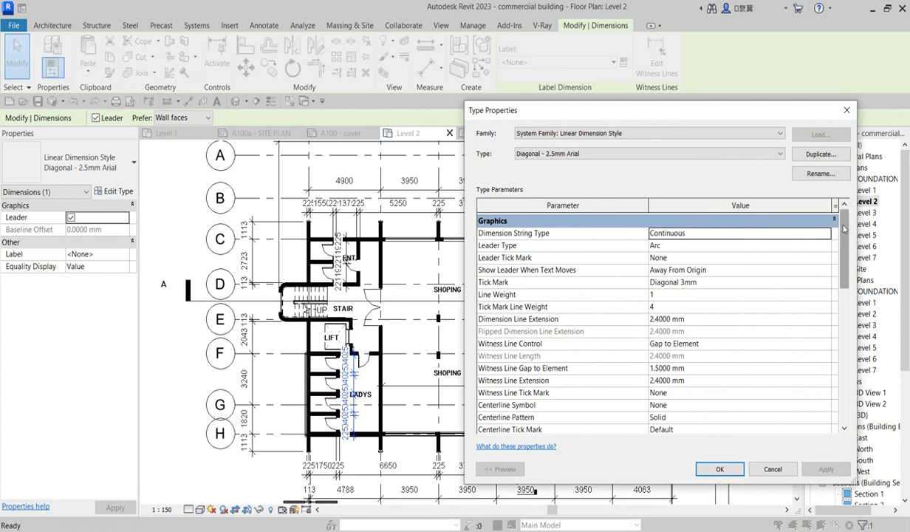
pyautogui.scroll(-4, 844, 227)
pyautogui.scroll(4, 845, 244)
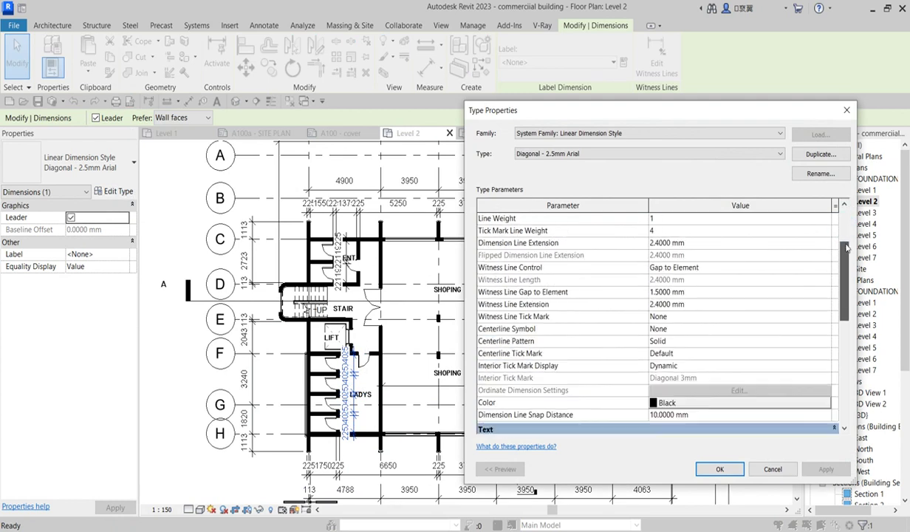
pyautogui.click(817, 155)
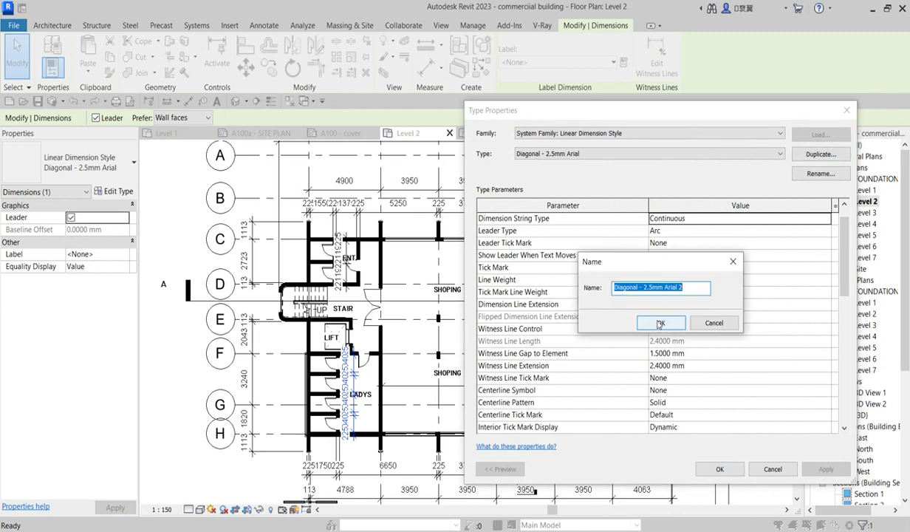
pyautogui.click(660, 323)
# Set the duplicated dimension type's text size to 1.5 mm and apply it to the LADYS cubicle string
pyautogui.moveTo(847, 263); pyautogui.dragTo(847, 361)
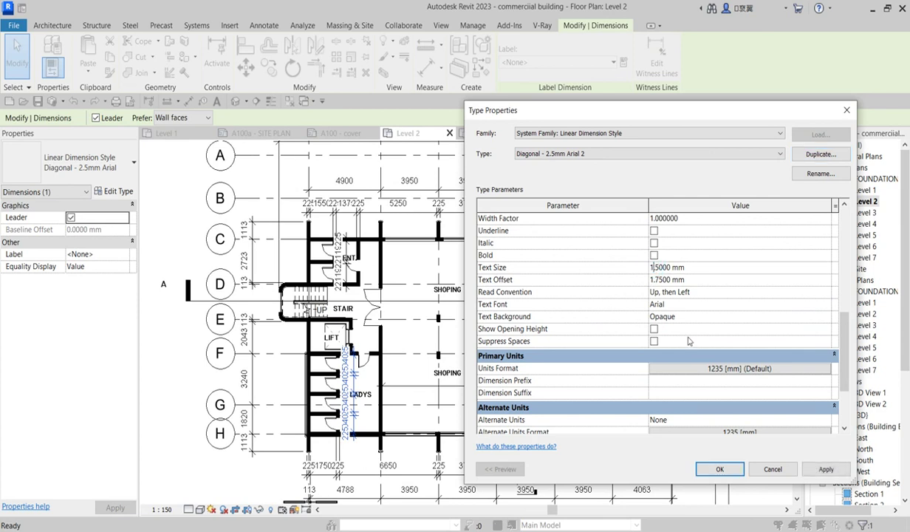
pyautogui.click(826, 470)
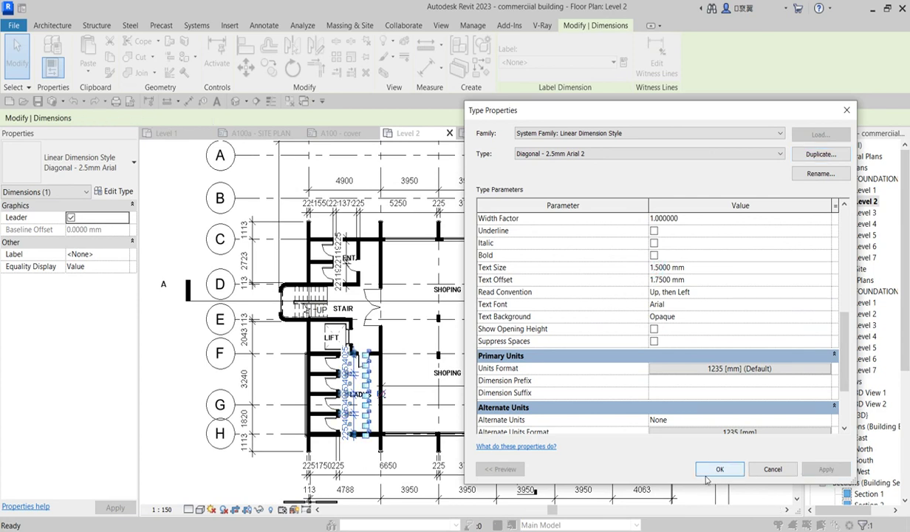
pyautogui.click(708, 469)
pyautogui.scroll(6, 417, 398)
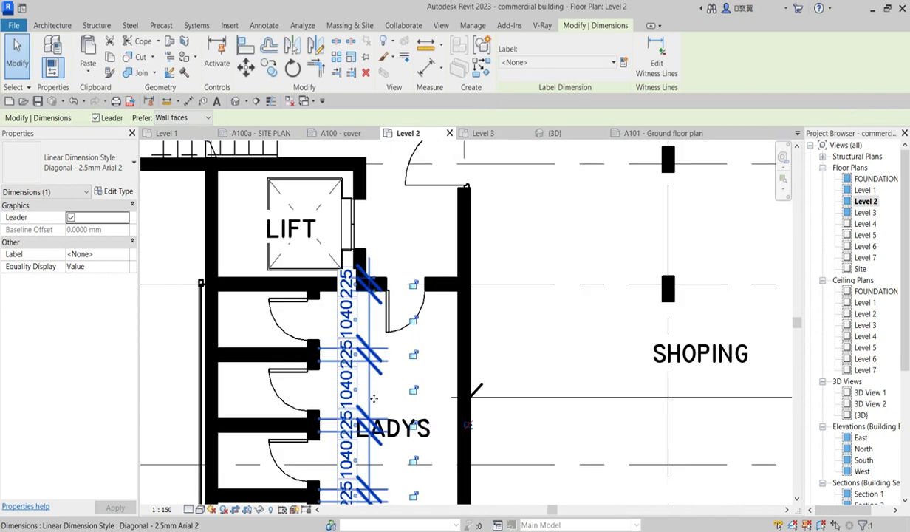
pyautogui.click(370, 390)
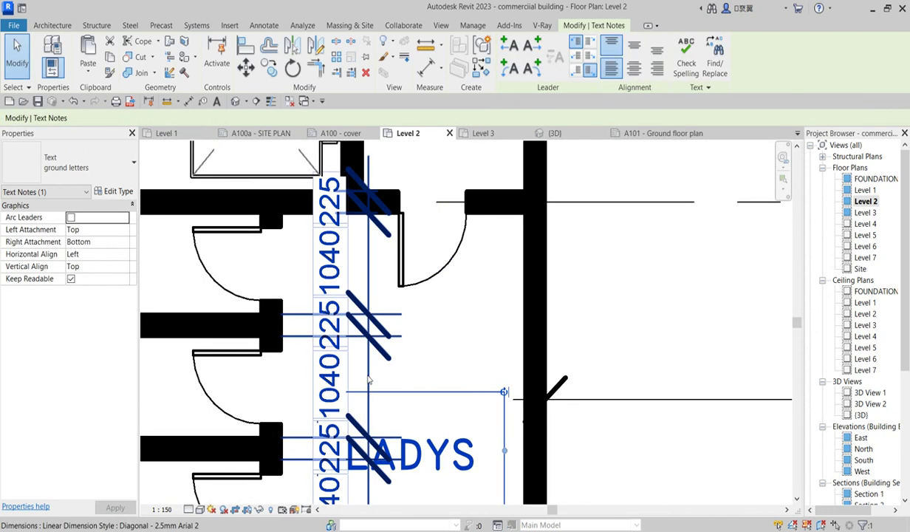
pyautogui.click(362, 373)
pyautogui.scroll(-3, 371, 380)
pyautogui.click(451, 321)
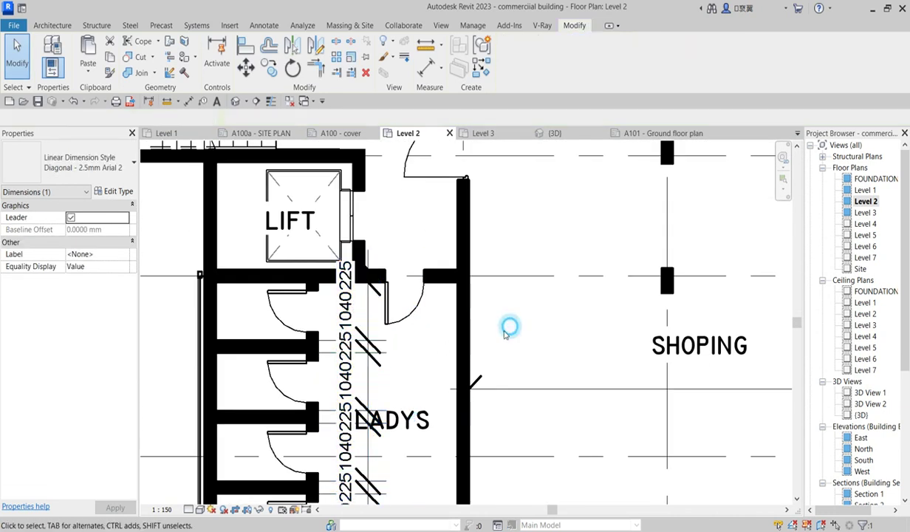
# Move the 1040 texts of the LADYS cubicle dimension string off the line towards the room's east wall, away from the 225 texts
pyautogui.click(353, 314)
pyautogui.moveTo(355, 315); pyautogui.dragTo(411, 321)
pyautogui.scroll(-2, 372, 375)
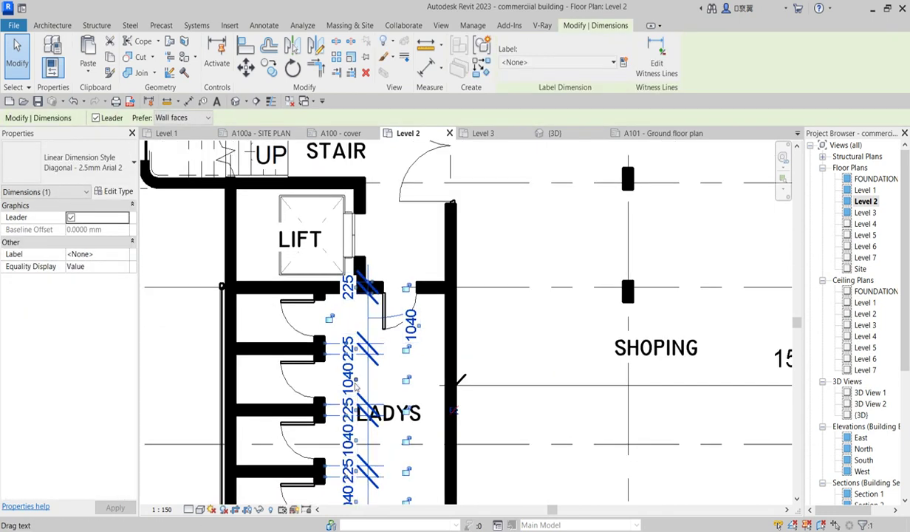
pyautogui.moveTo(355, 380); pyautogui.dragTo(402, 378)
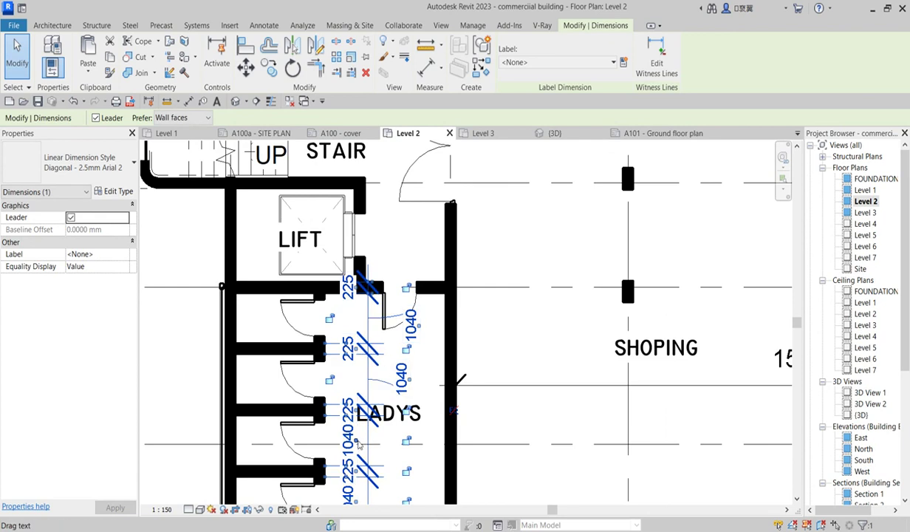
pyautogui.moveTo(373, 447); pyautogui.dragTo(421, 434)
pyautogui.scroll(-3, 419, 446)
# Bring the two upper 1040 texts of the LADYS cubicle string closer to their dimension line
pyautogui.scroll(3, 375, 420)
pyautogui.scroll(3, 433, 298)
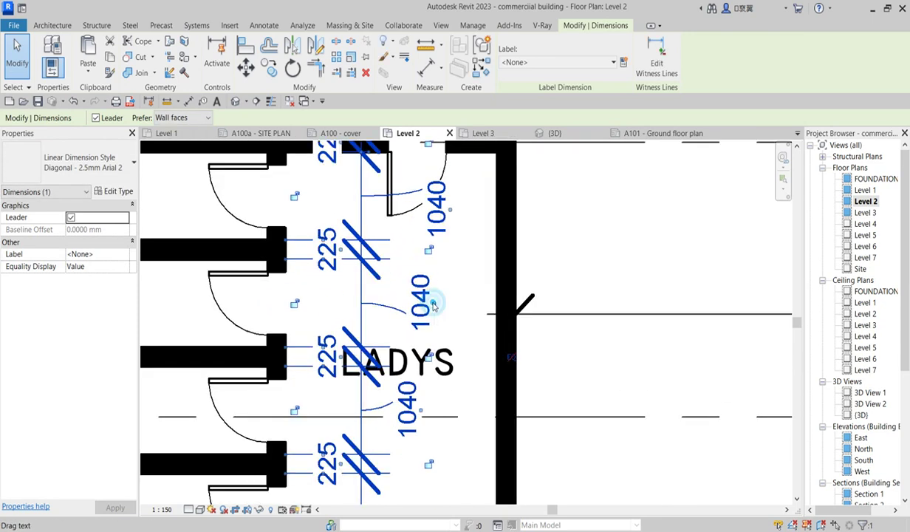
pyautogui.moveTo(433, 303); pyautogui.dragTo(413, 306)
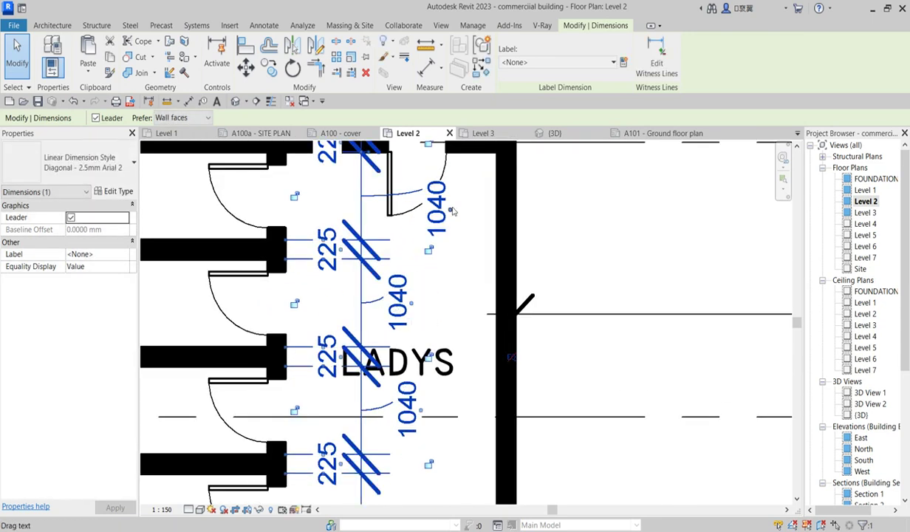
pyautogui.moveTo(450, 213); pyautogui.dragTo(411, 213)
pyautogui.click(460, 252)
# Move the LADYS room label up and towards the room's east wall, away from the cubicle dimension line
pyautogui.scroll(-3, 459, 251)
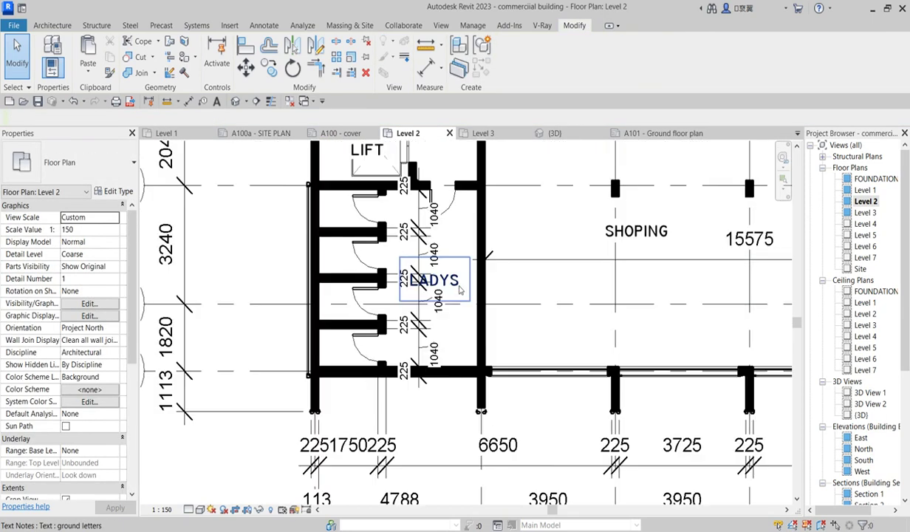
pyautogui.click(452, 284)
pyautogui.keyDown('ctrl'); pyautogui.moveTo(400, 257); pyautogui.dragTo(427, 218); pyautogui.keyUp('ctrl')
pyautogui.click(582, 304)
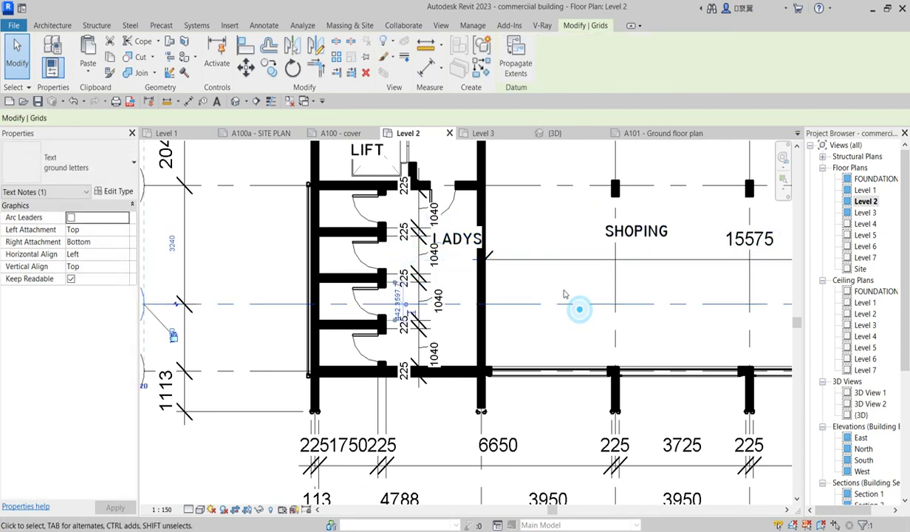
# Clear the grid selection and open the {3D} view of the building
pyautogui.scroll(-2, 568, 314)
pyautogui.scroll(-3, 560, 322)
pyautogui.scroll(3, 764, 348)
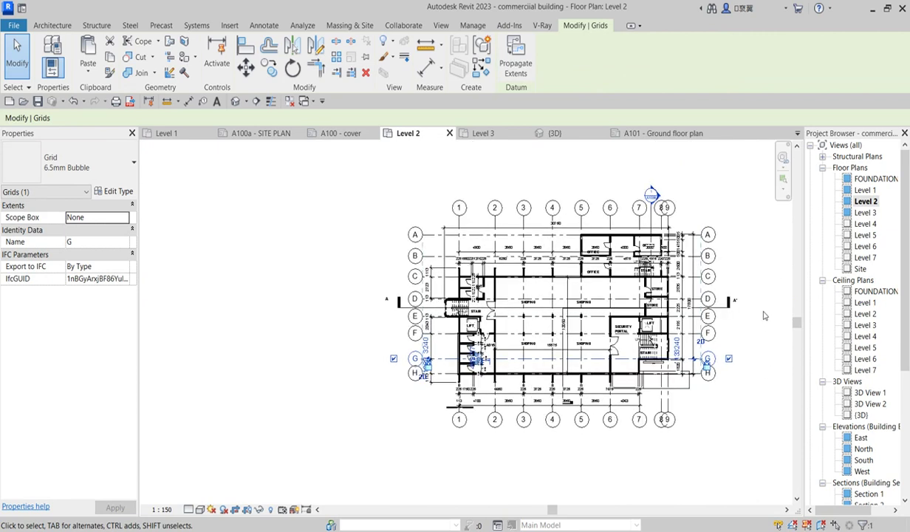
pyautogui.click(659, 171)
pyautogui.scroll(-2, 681, 393)
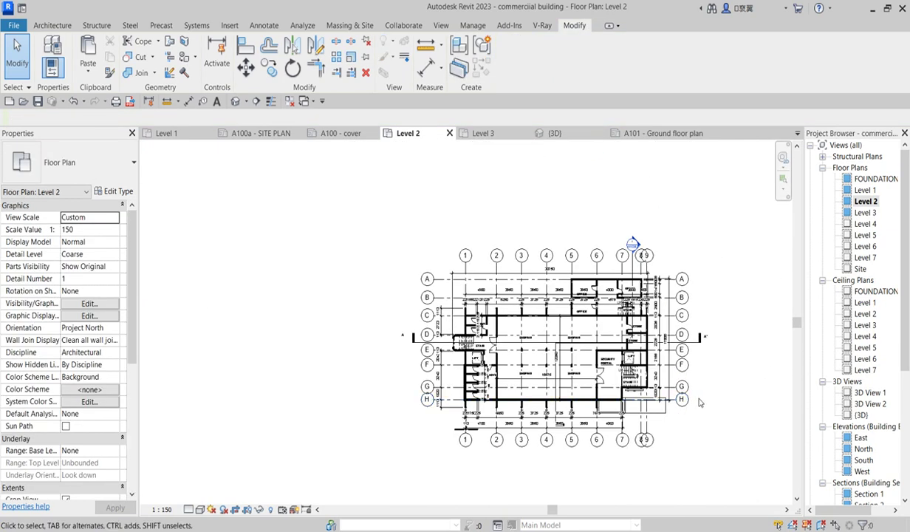
pyautogui.doubleClick(861, 415)
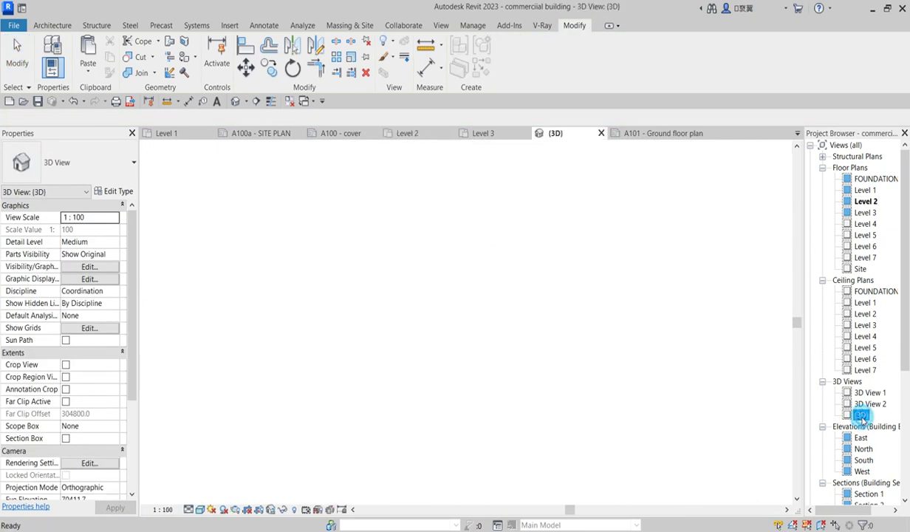